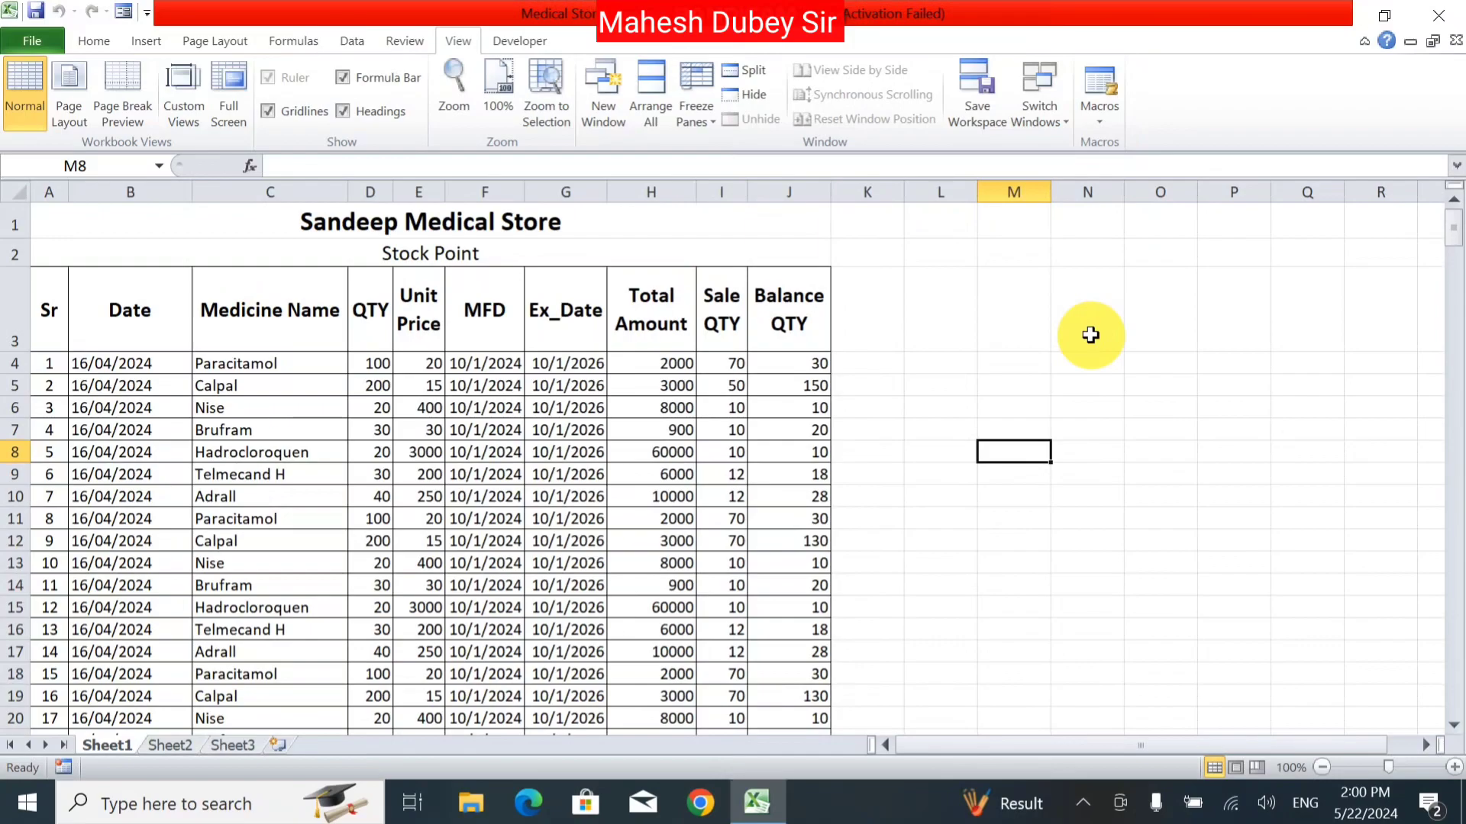
Open the recently used Bill workbook alongside the Medical Store Stock Point workbook.
click(935, 331)
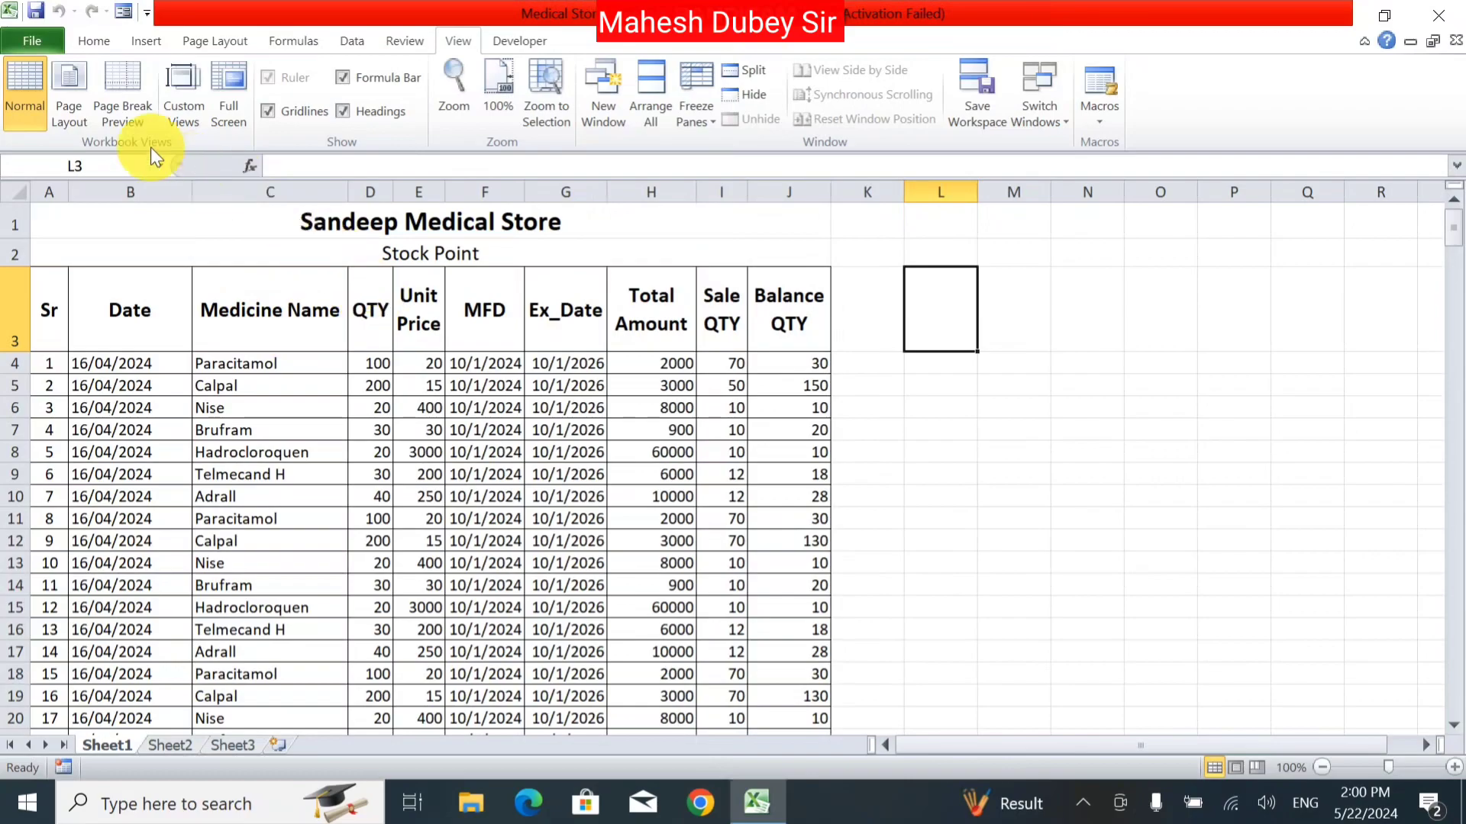
click(32, 41)
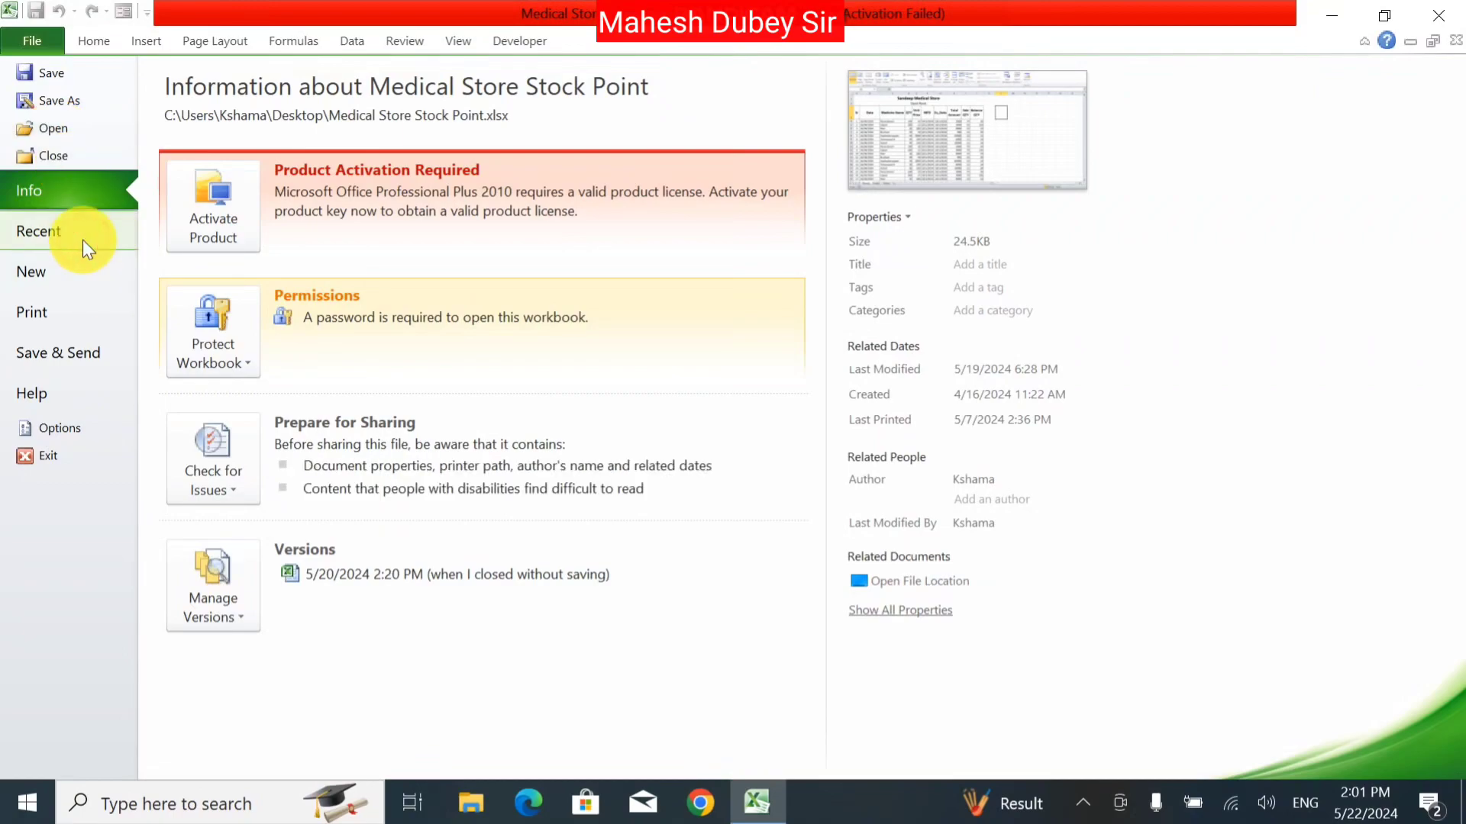
click(38, 232)
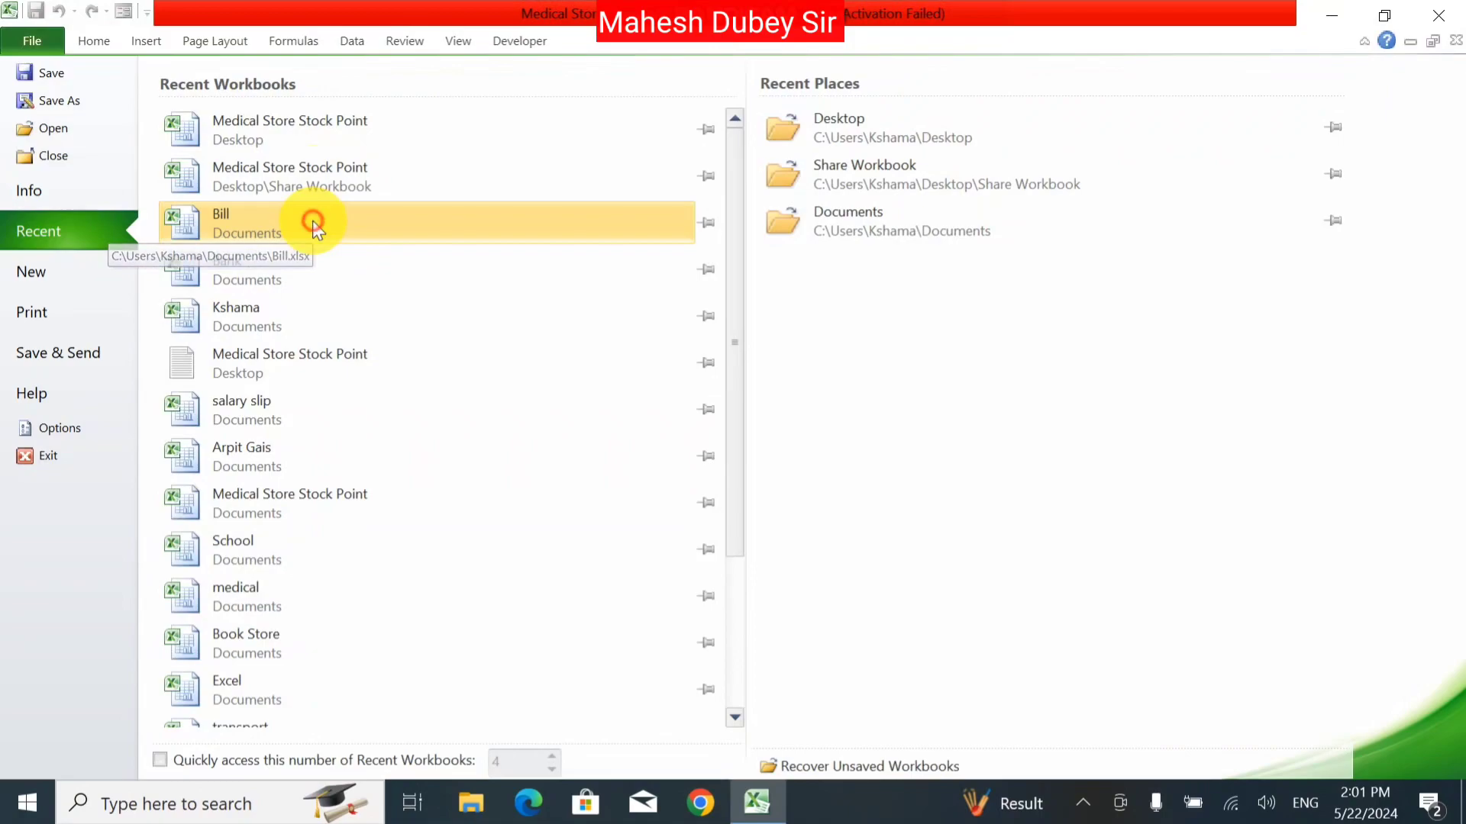
key(Escape)
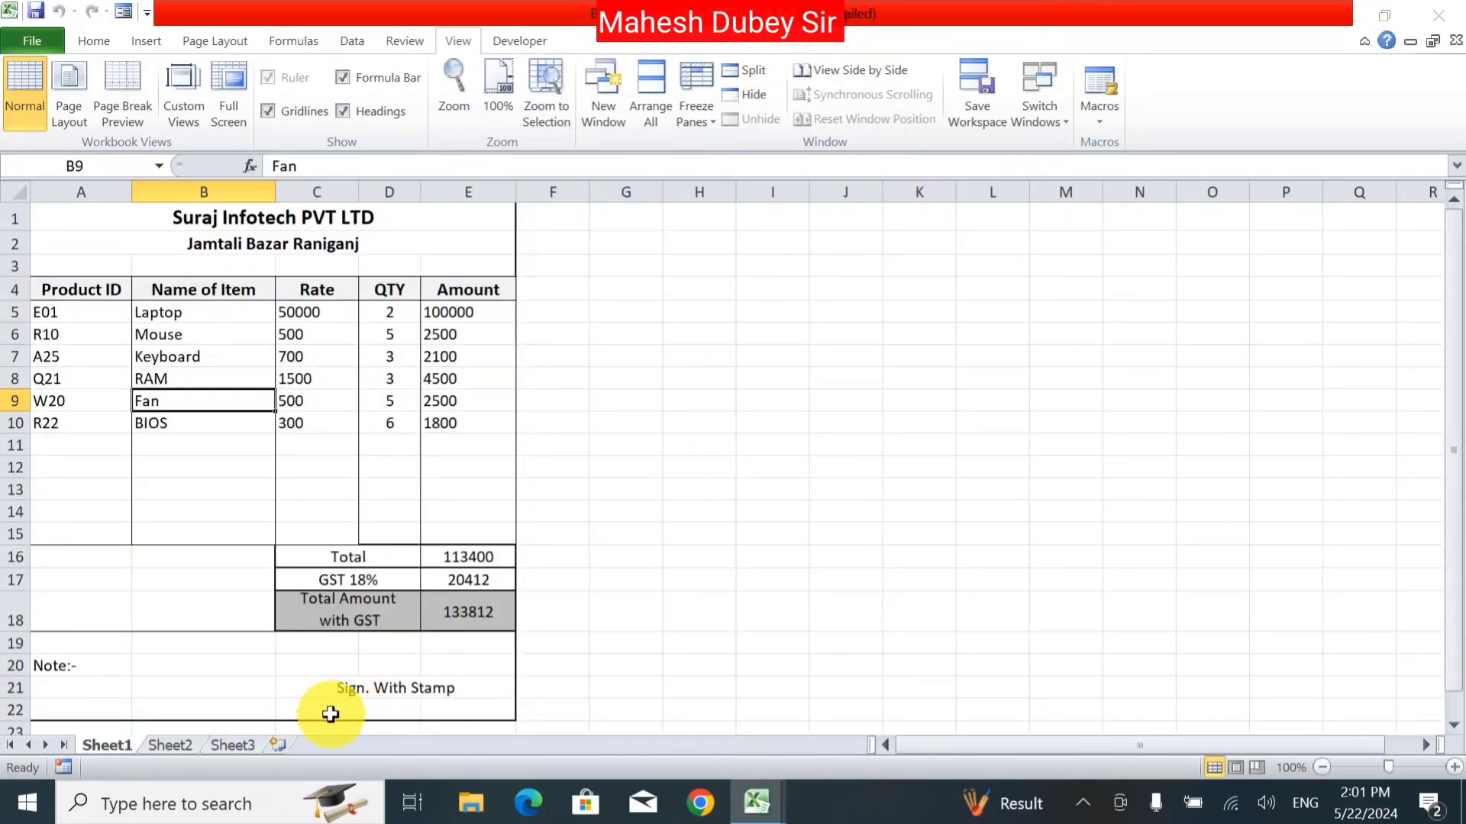
Return to the Medical Store Stock Point workbook and view it side by side with the Bill workbook.
click(771, 798)
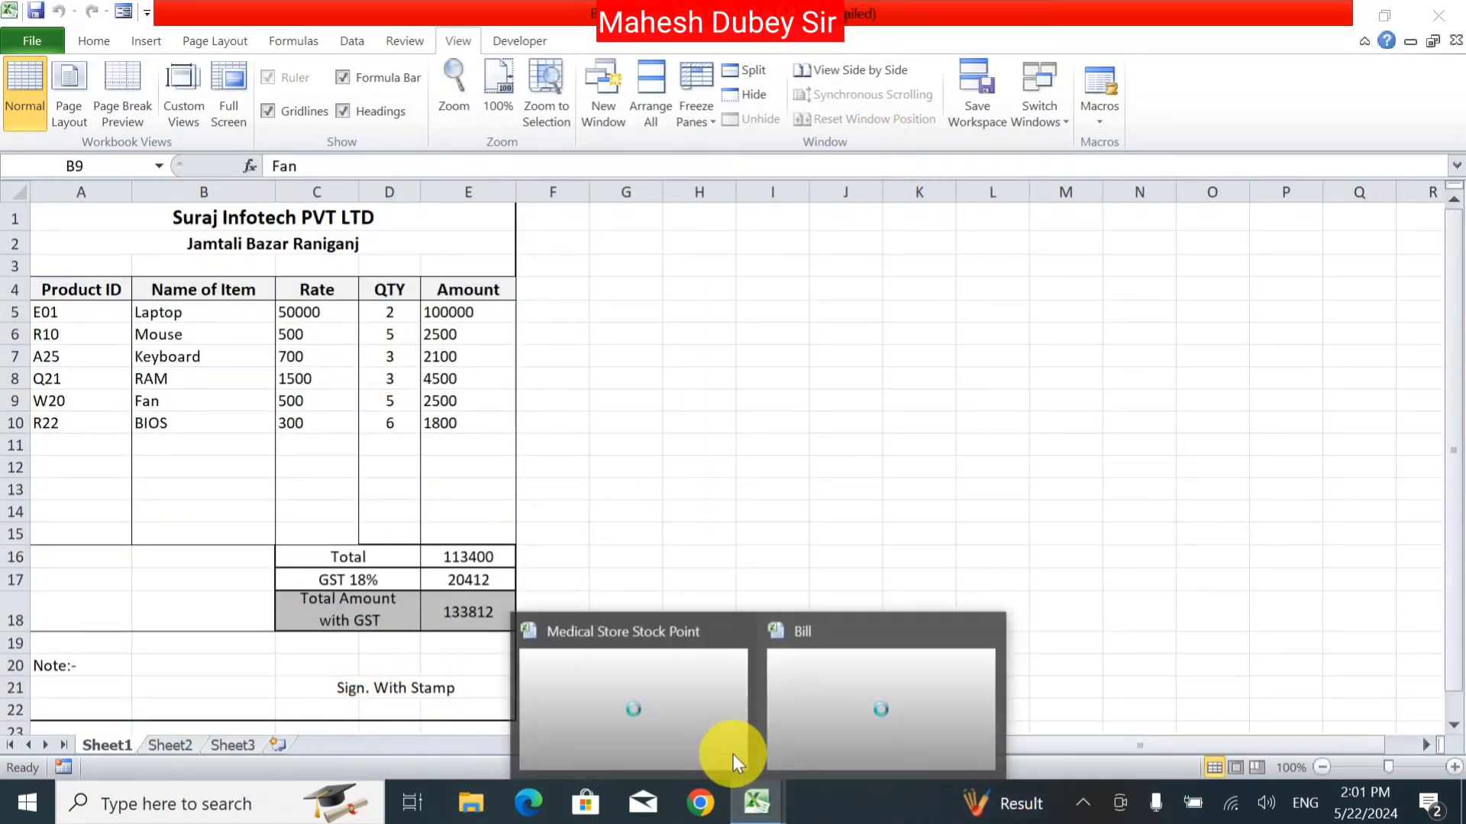
click(704, 726)
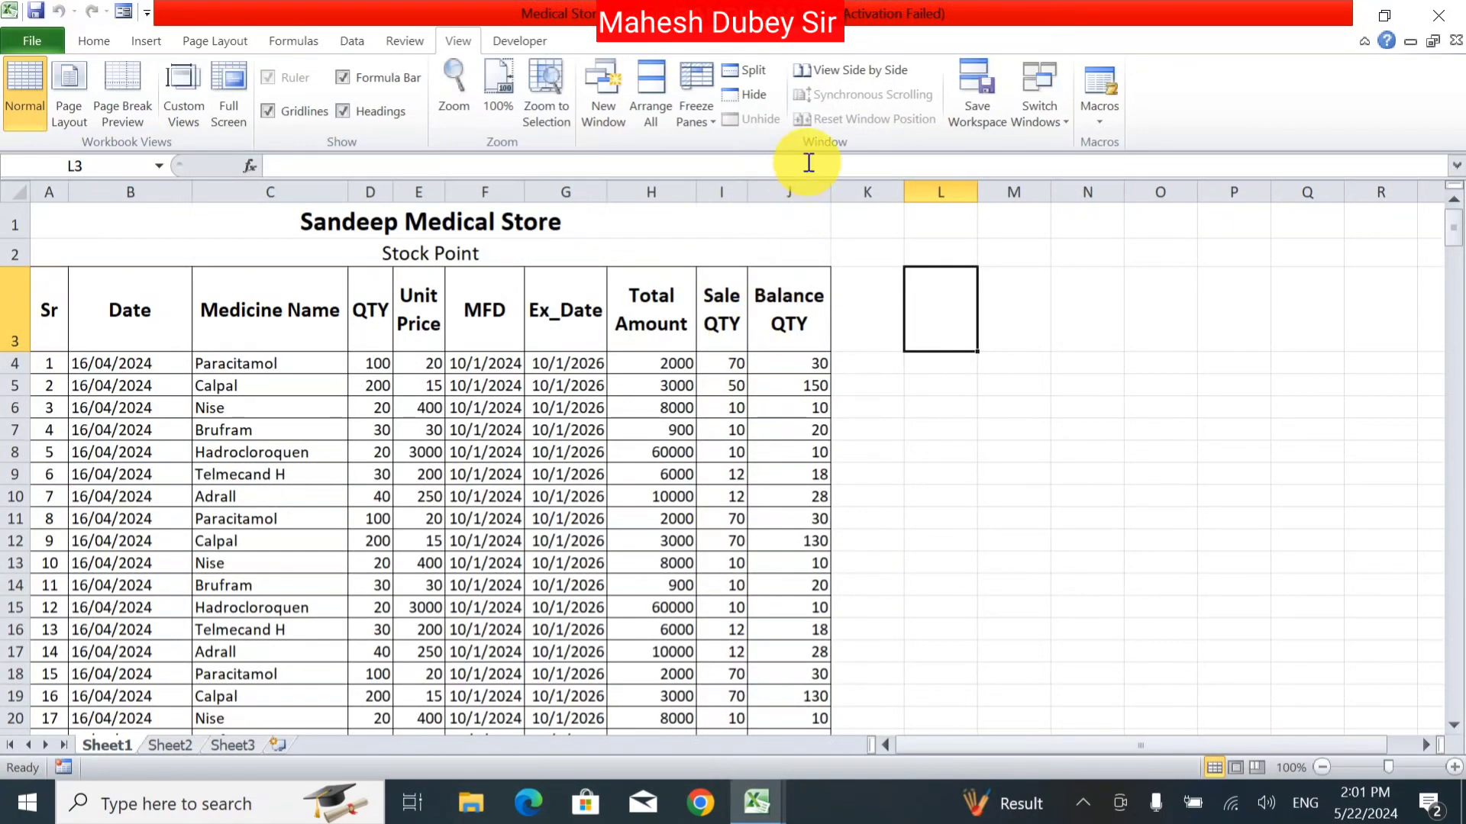
click(898, 385)
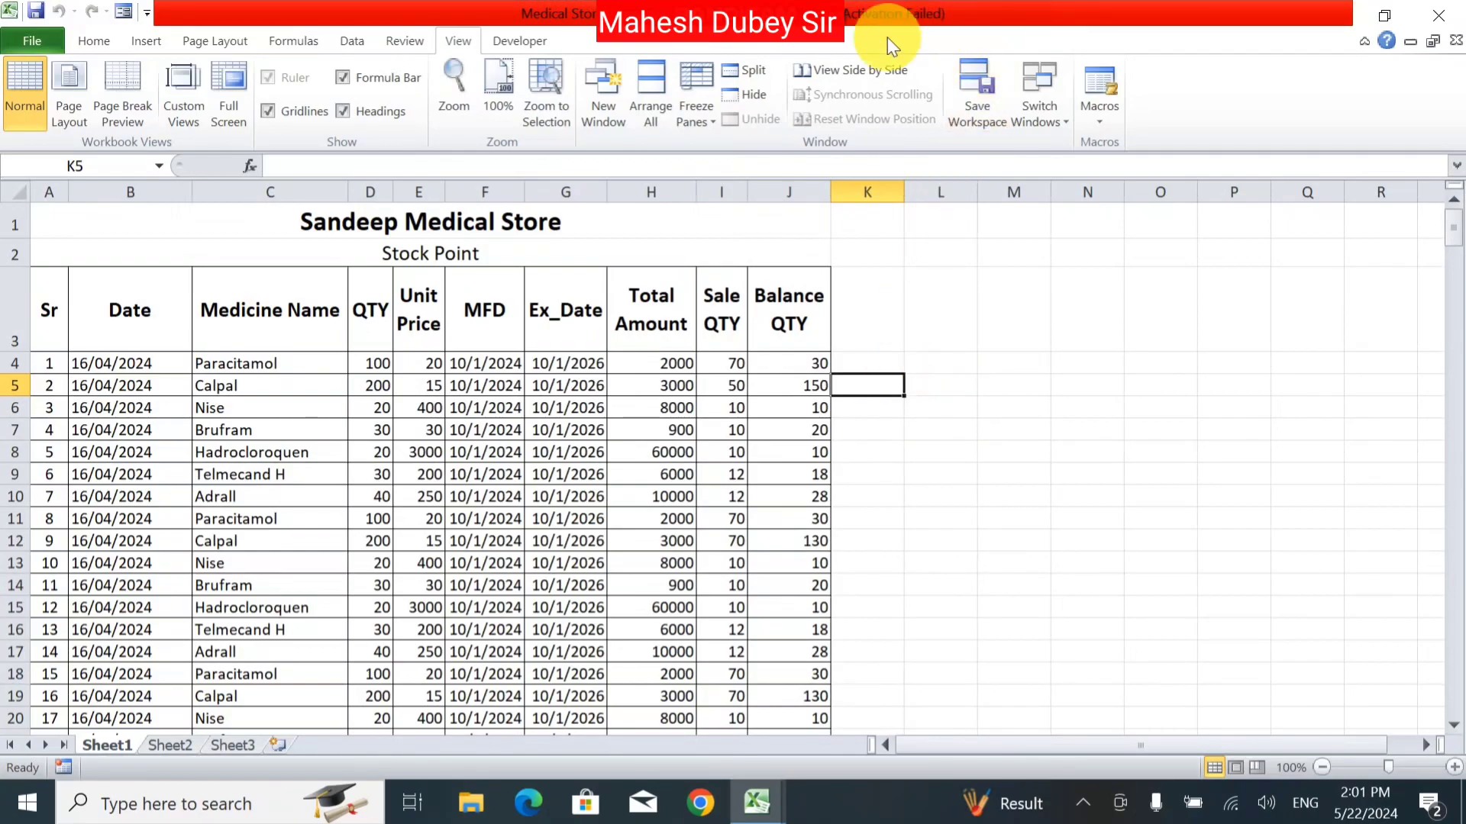
click(901, 80)
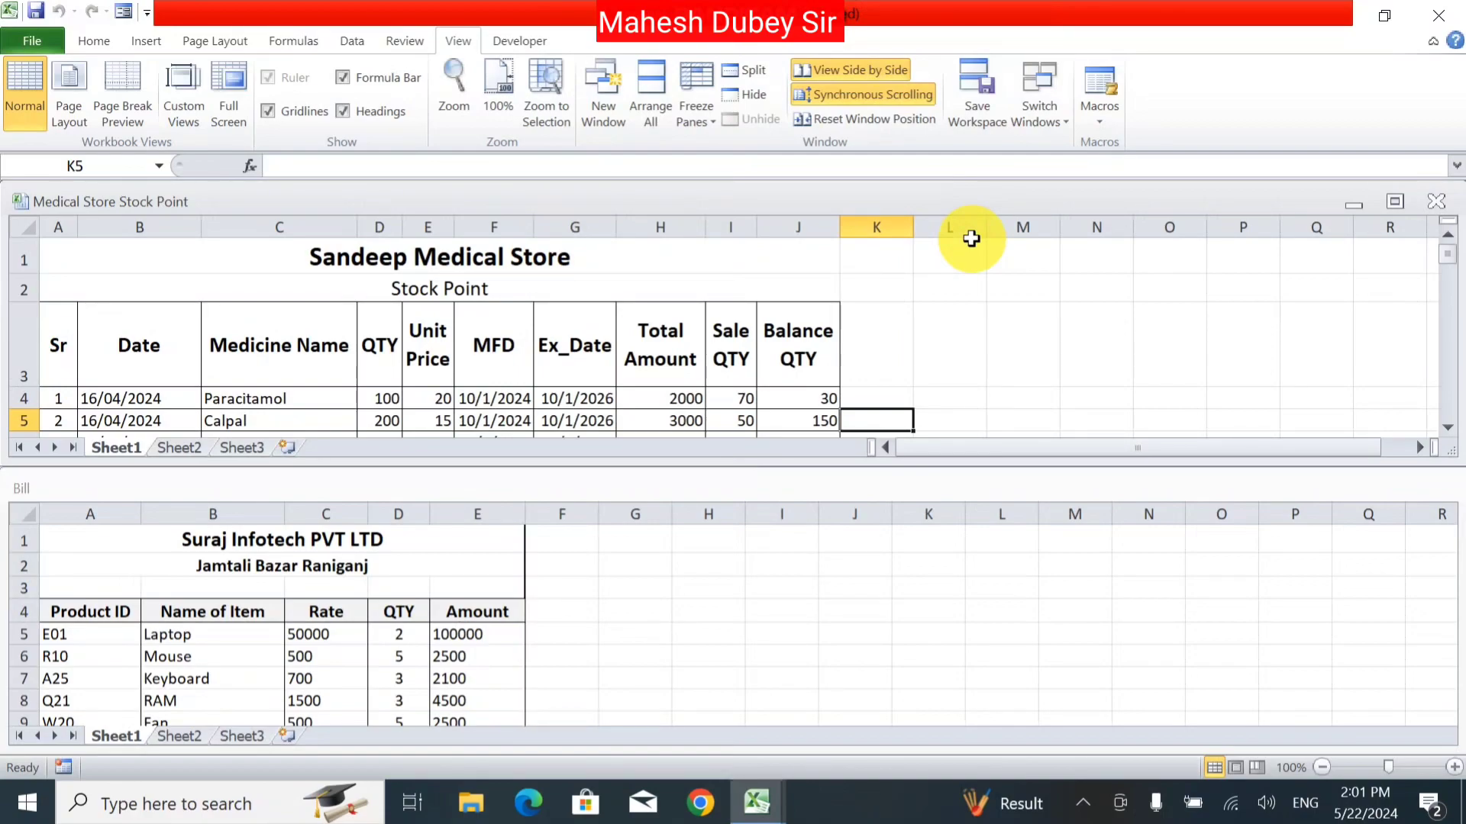
click(946, 292)
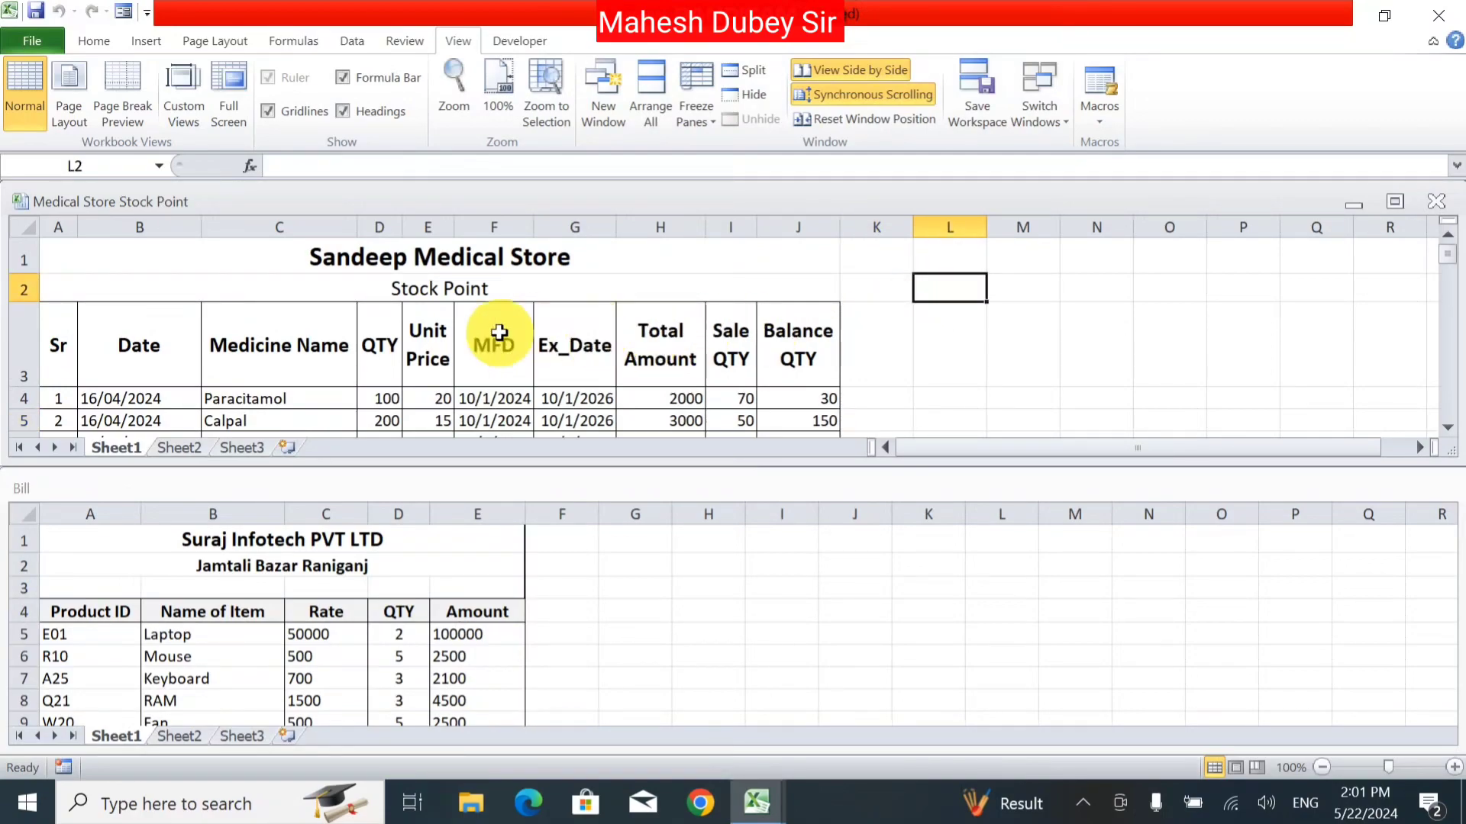
click(372, 345)
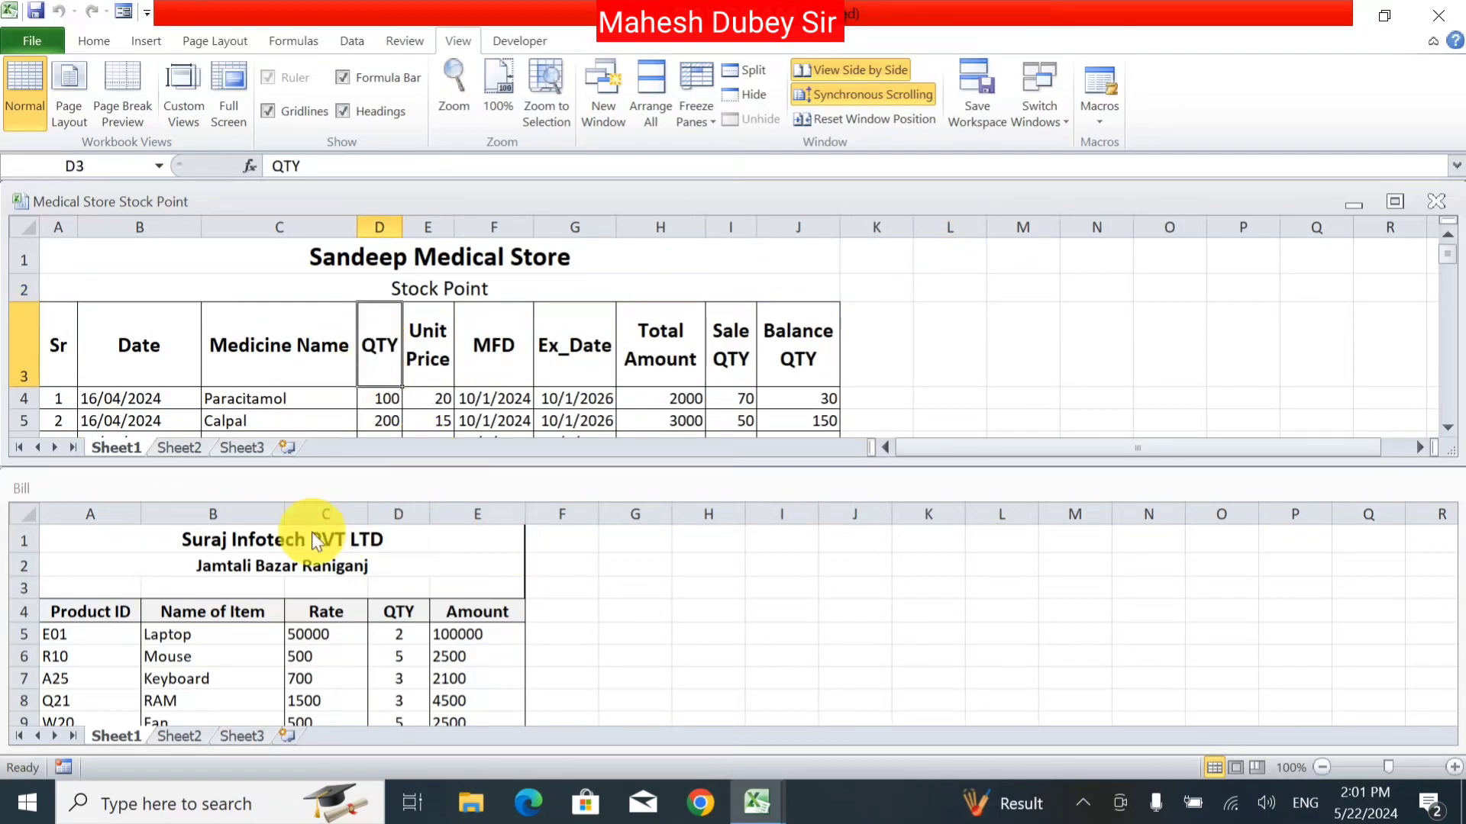
click(488, 613)
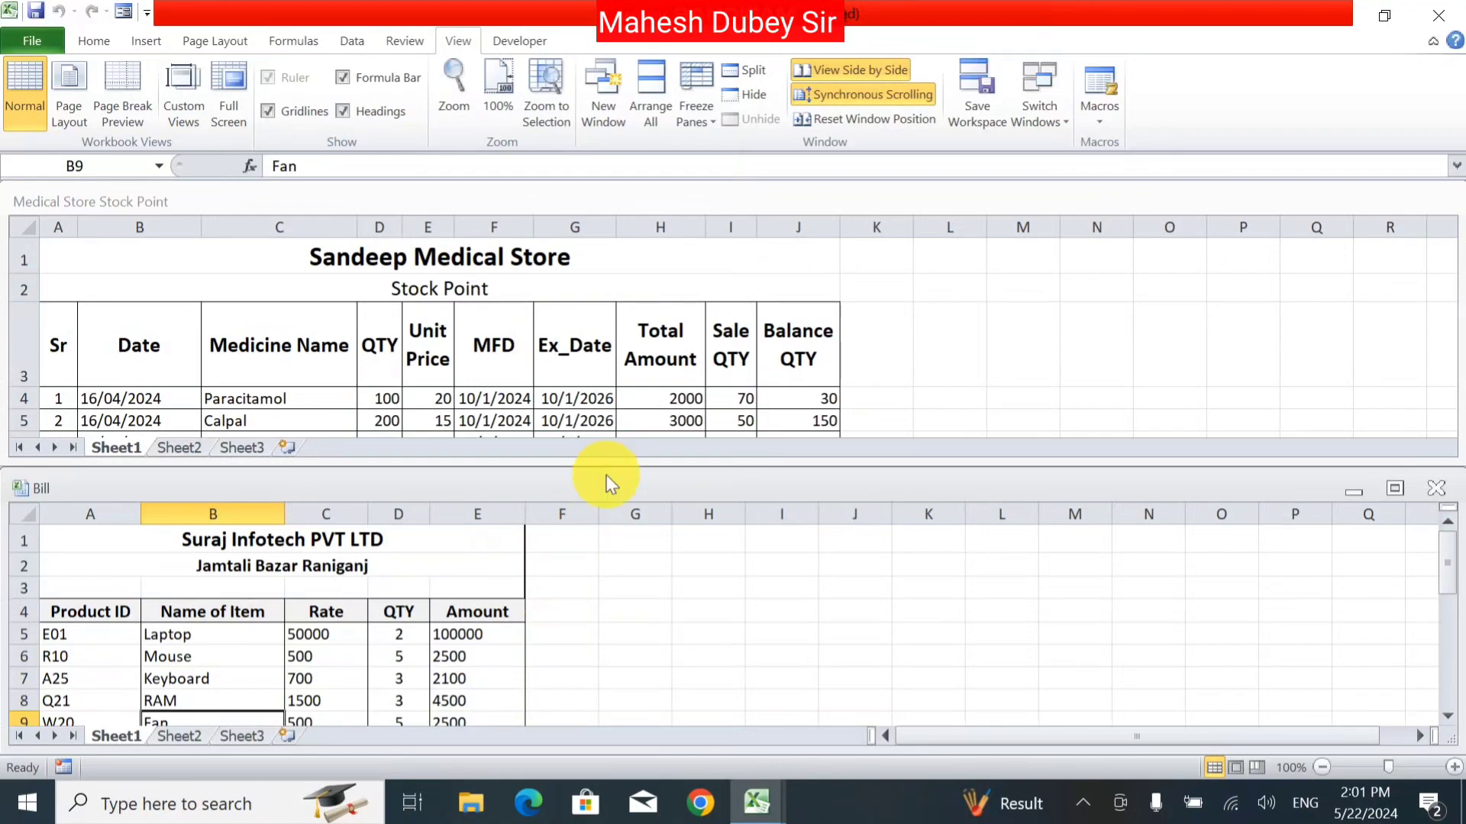
Reset the side-by-side window positions with Bill active, and toggle synchronous scrolling off and on again.
click(895, 120)
click(865, 92)
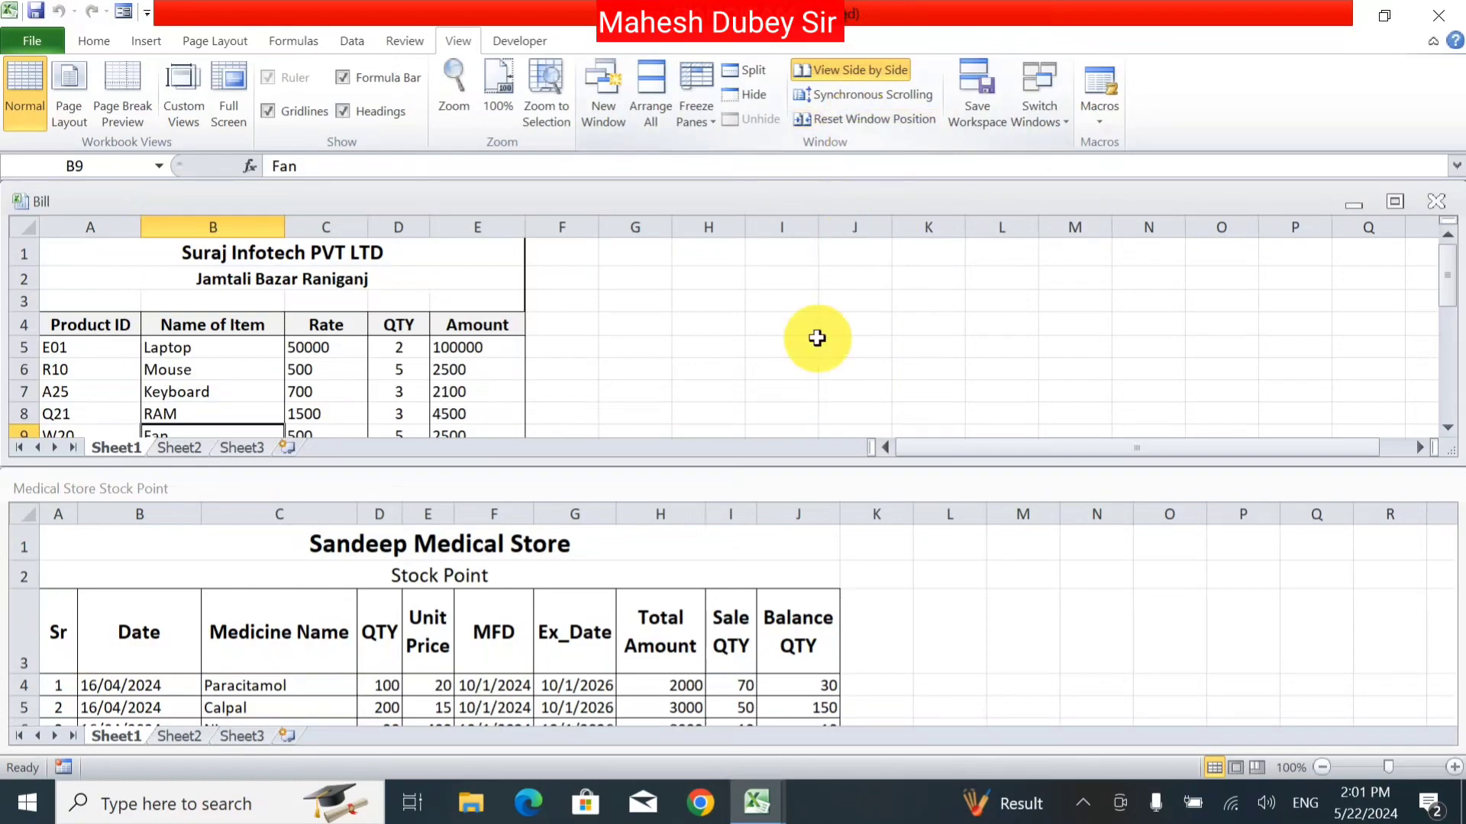
click(886, 94)
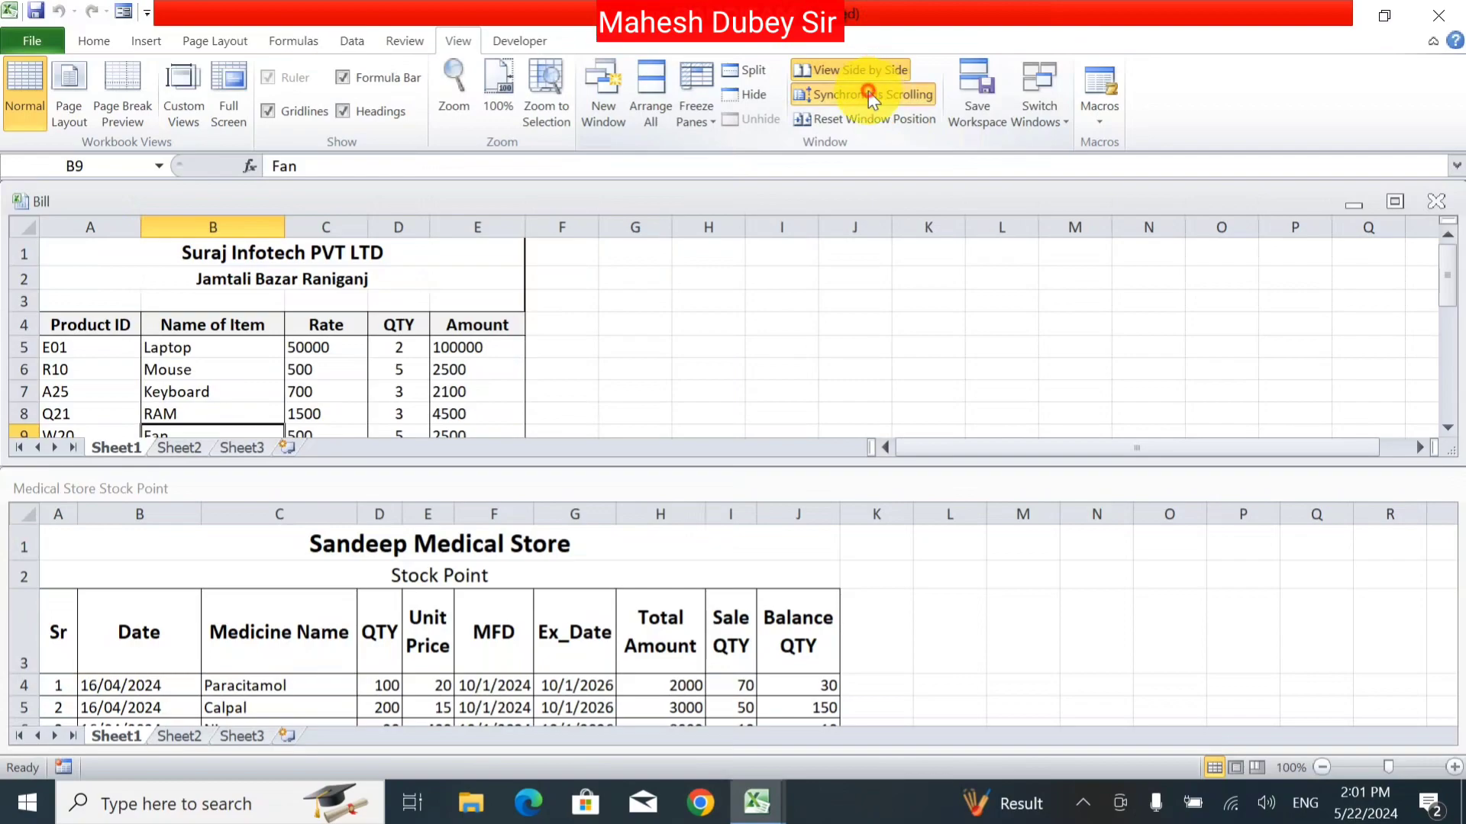
click(872, 93)
Turn side-by-side viewing off and on again, and activate each of the two workbook windows in turn.
click(857, 68)
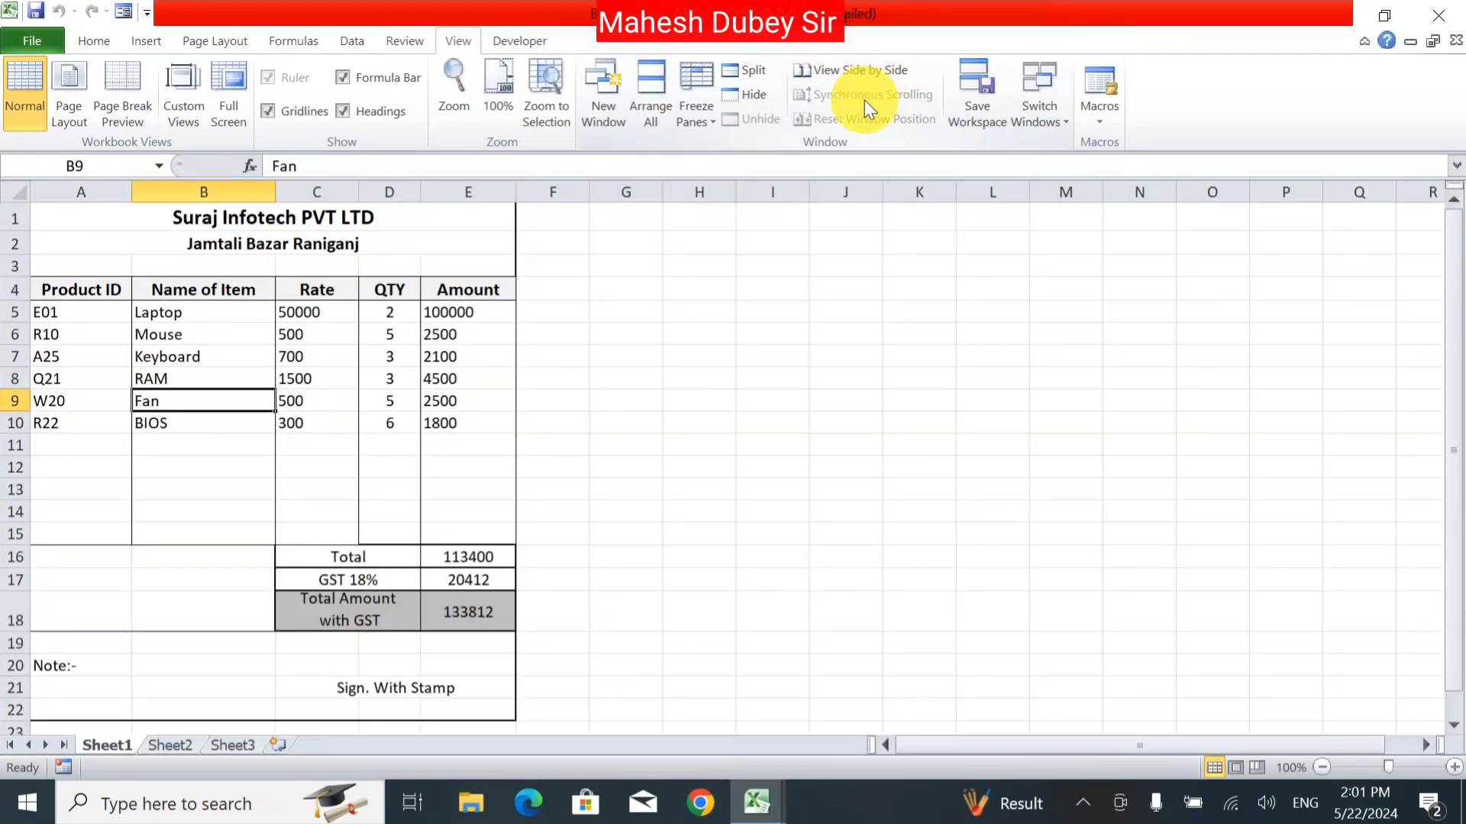
click(841, 75)
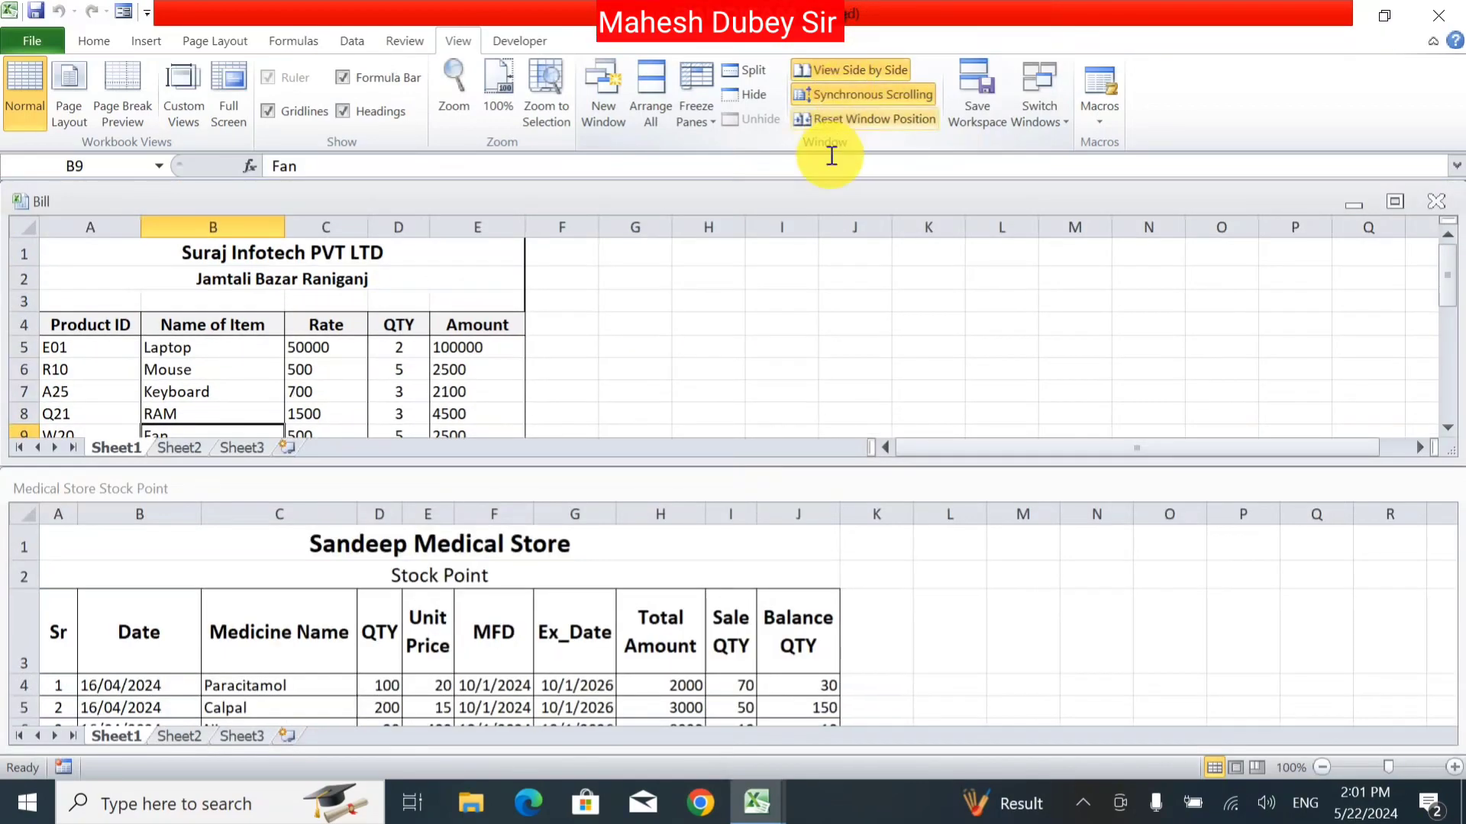
click(955, 609)
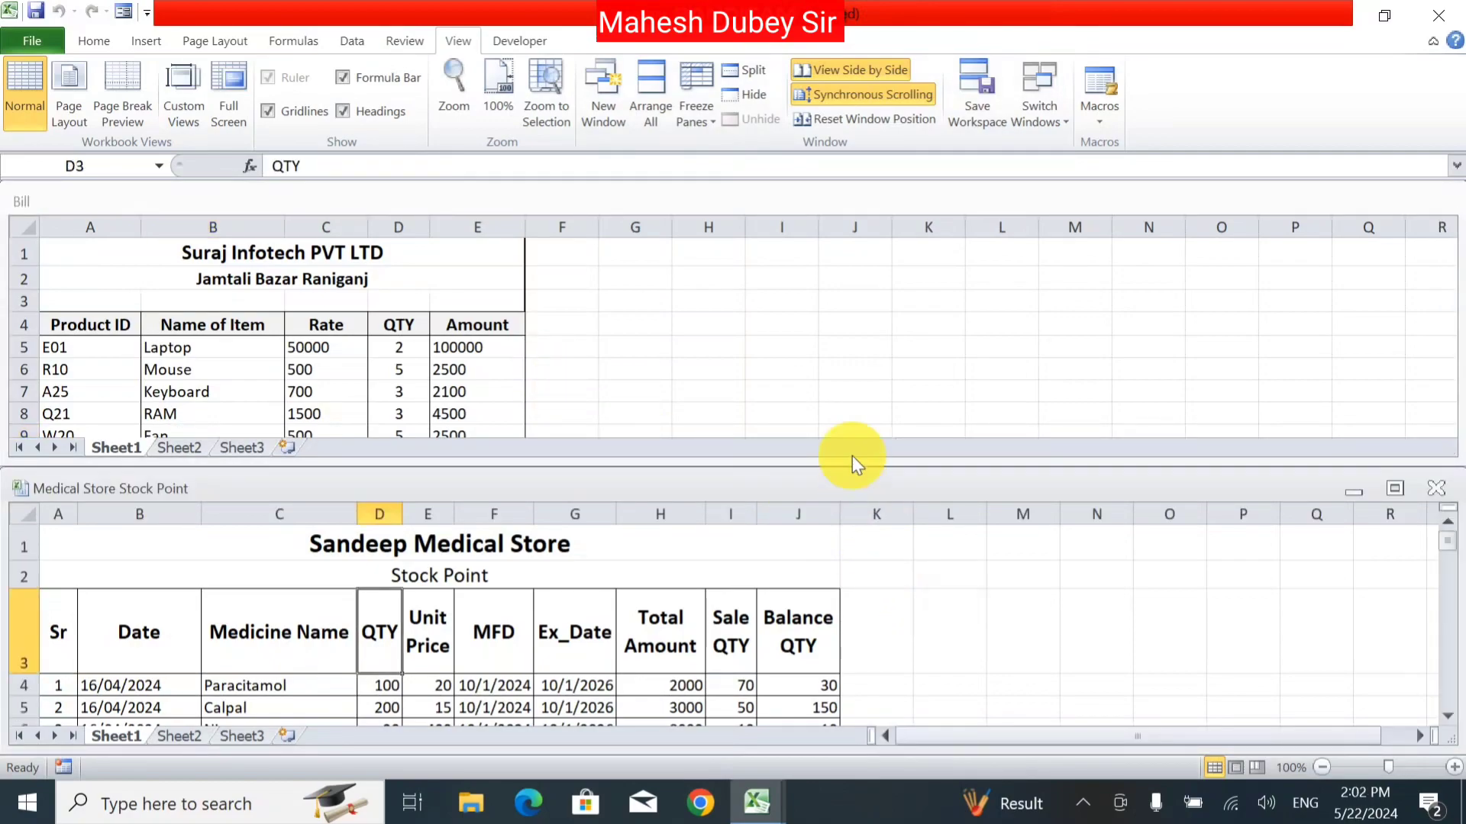
click(810, 265)
Turn off synchronous scrolling for the two side-by-side workbooks and reset their window positions.
click(825, 119)
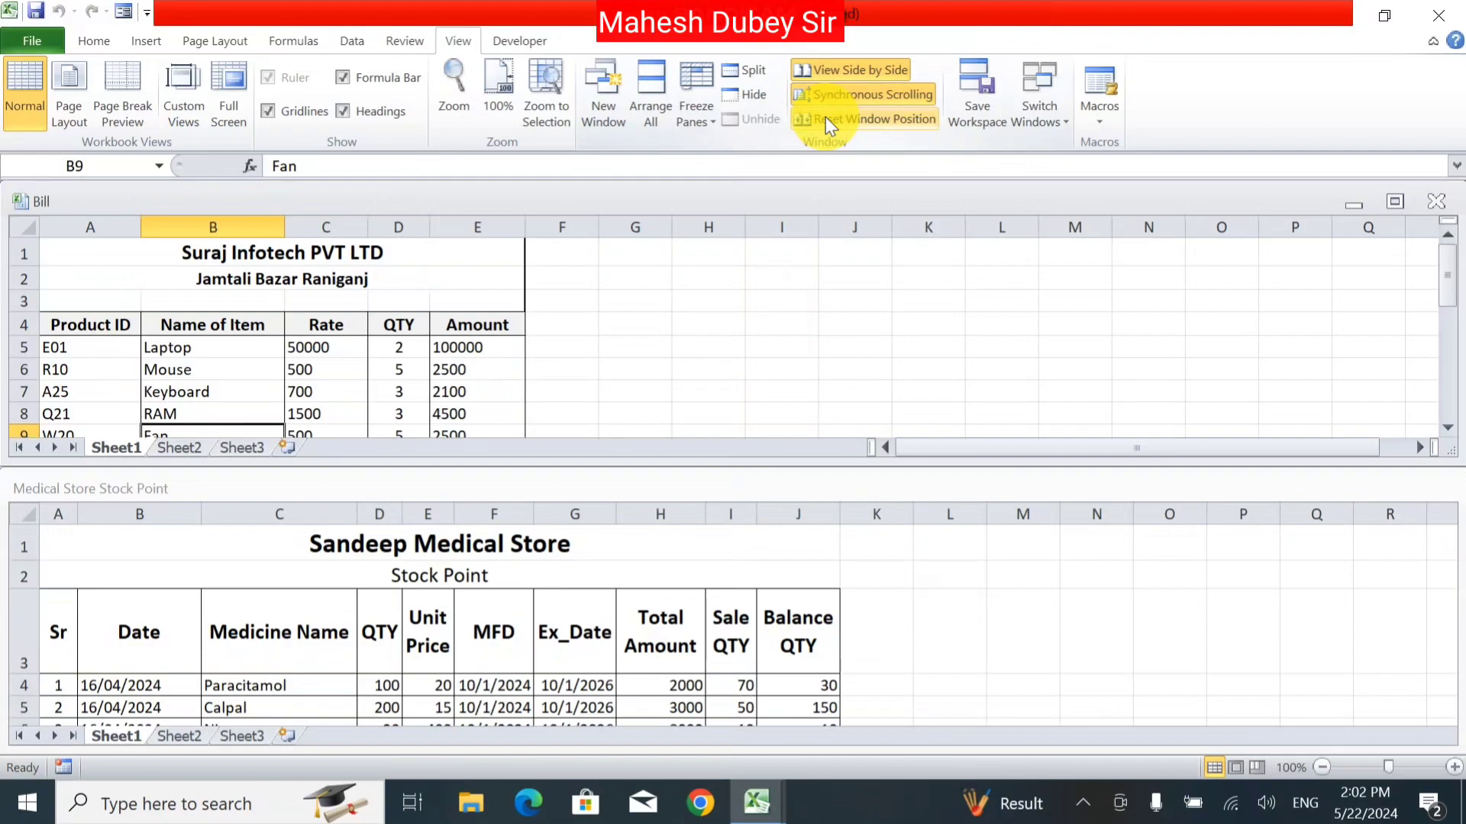
click(826, 93)
click(844, 122)
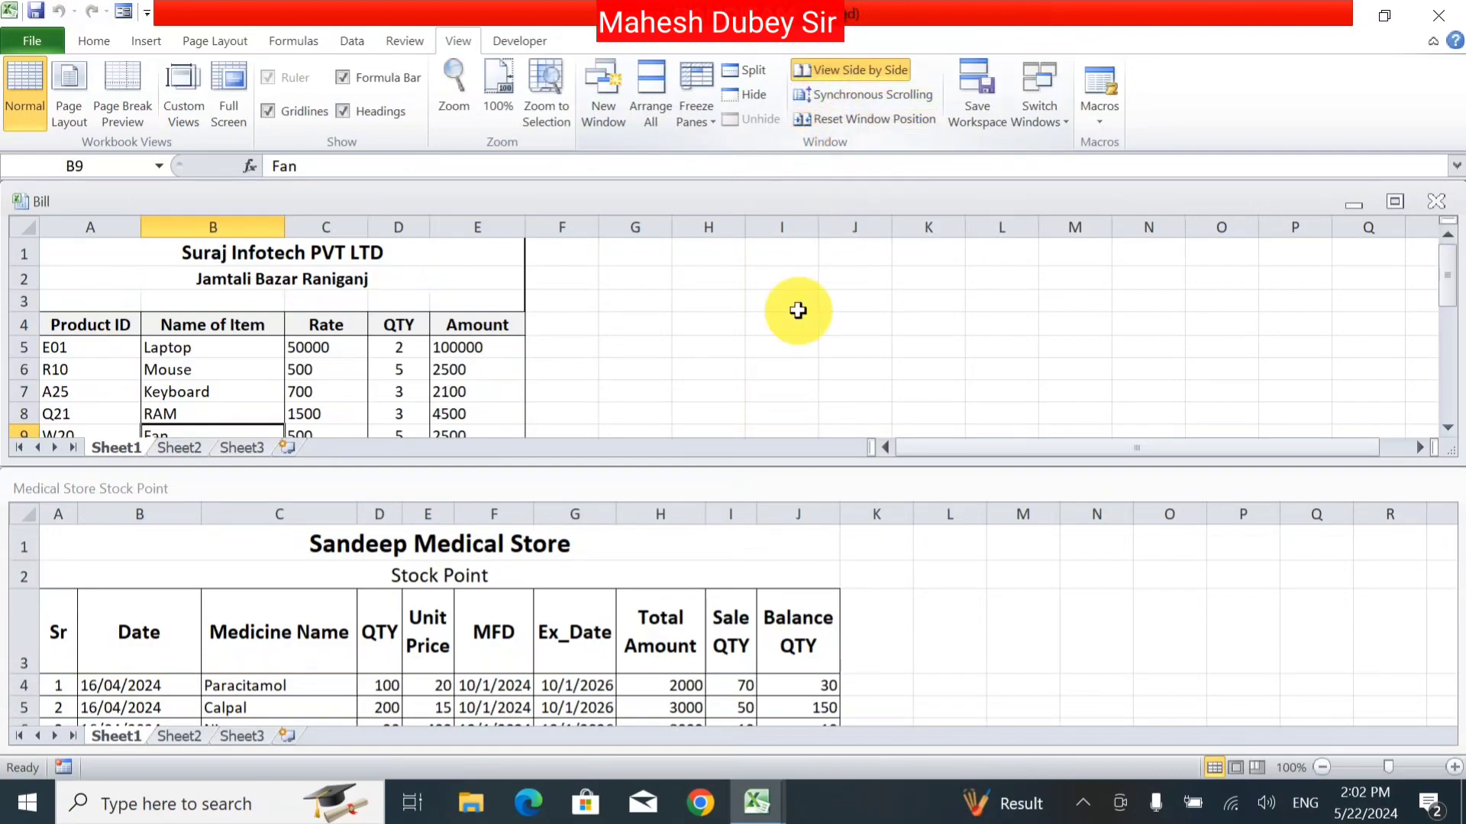
Swap the two workbook windows by hand so that Medical Store Stock Point sits above Bill.
drag(949, 492, 914, 258)
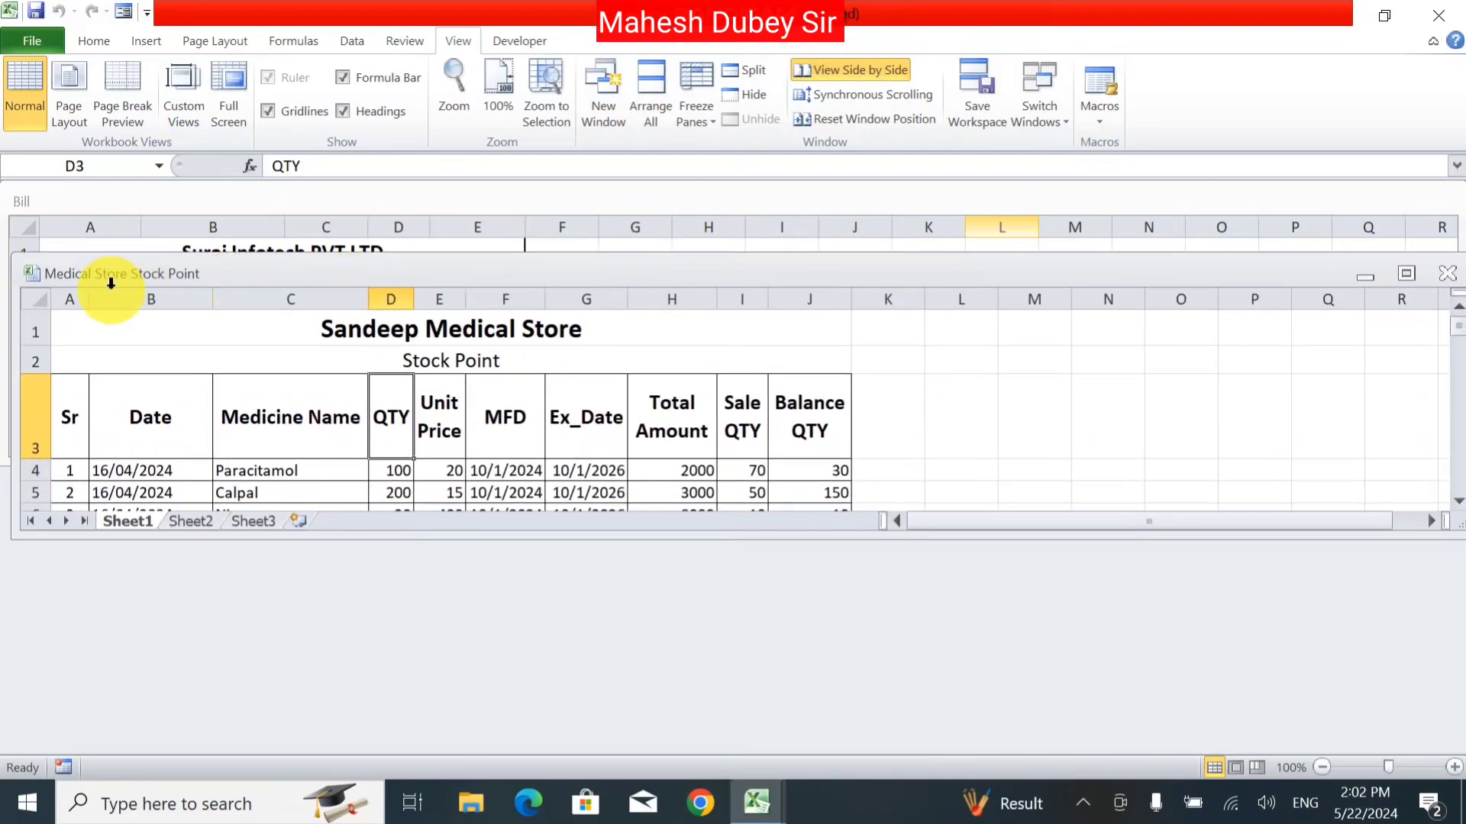
drag(103, 206, 93, 496)
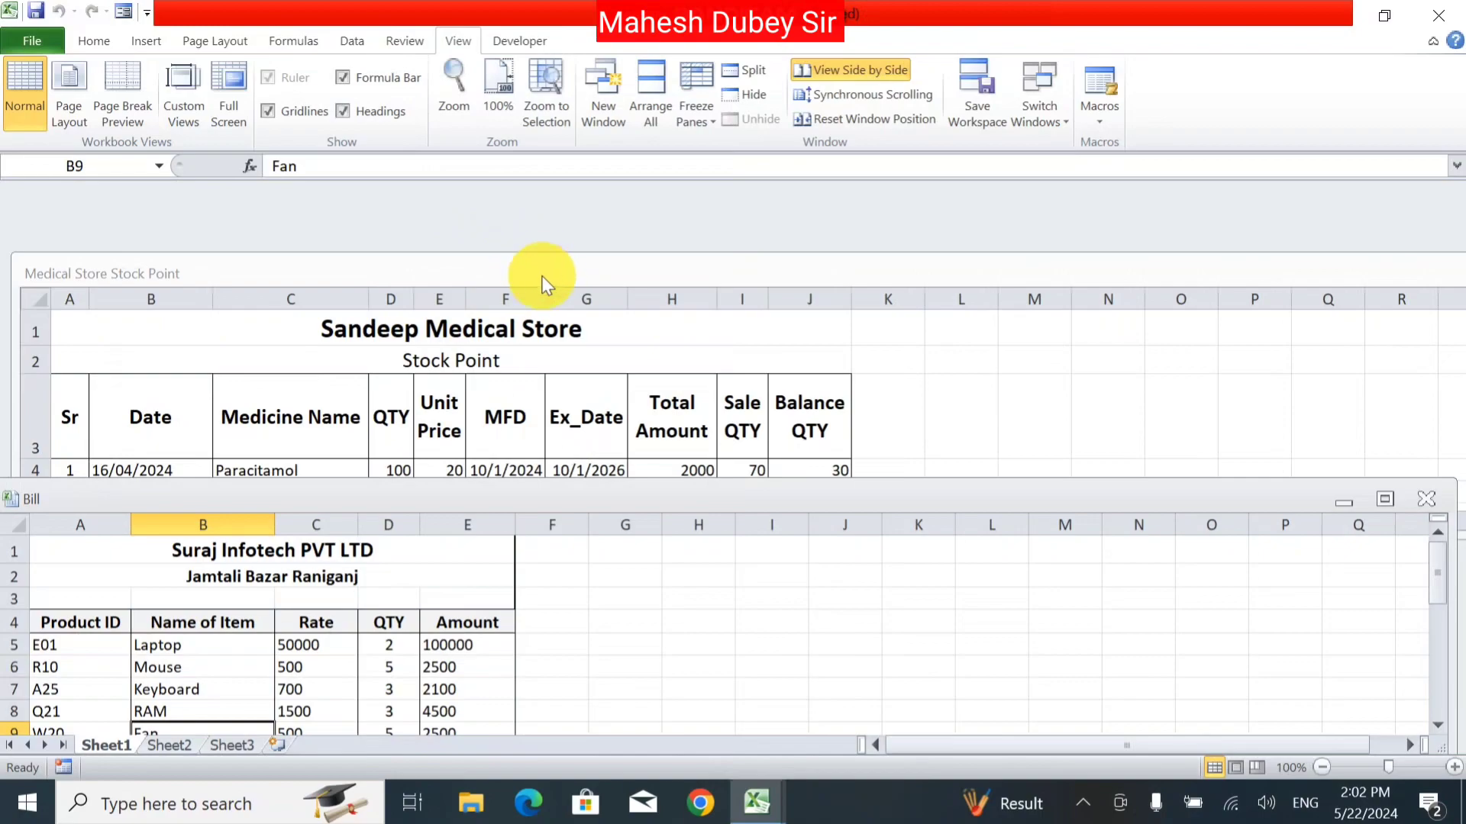
drag(542, 277, 526, 197)
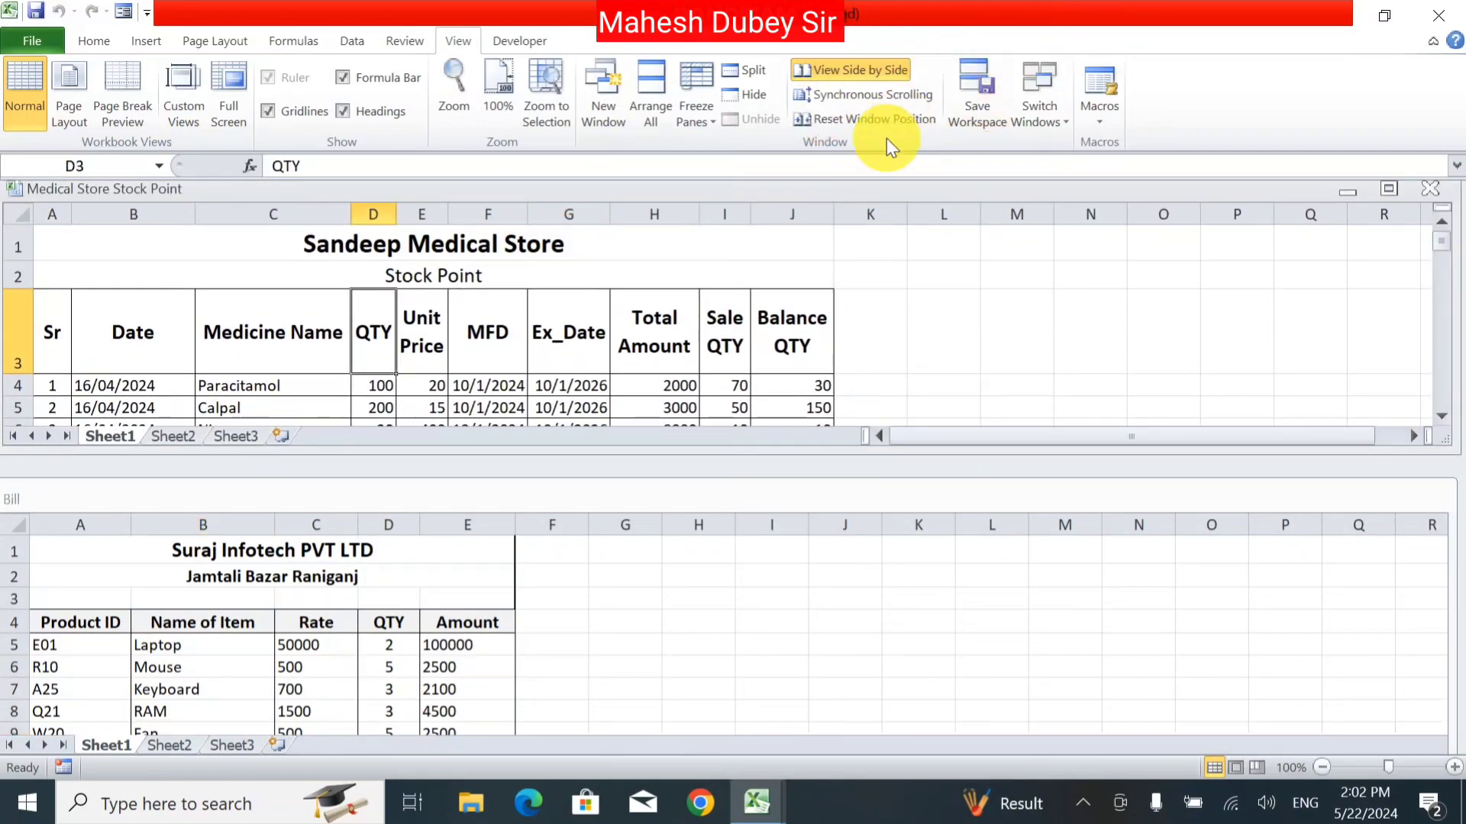
Reset the position of the two workbook windows and turn off side-by-side viewing from the Bill workbook.
click(867, 118)
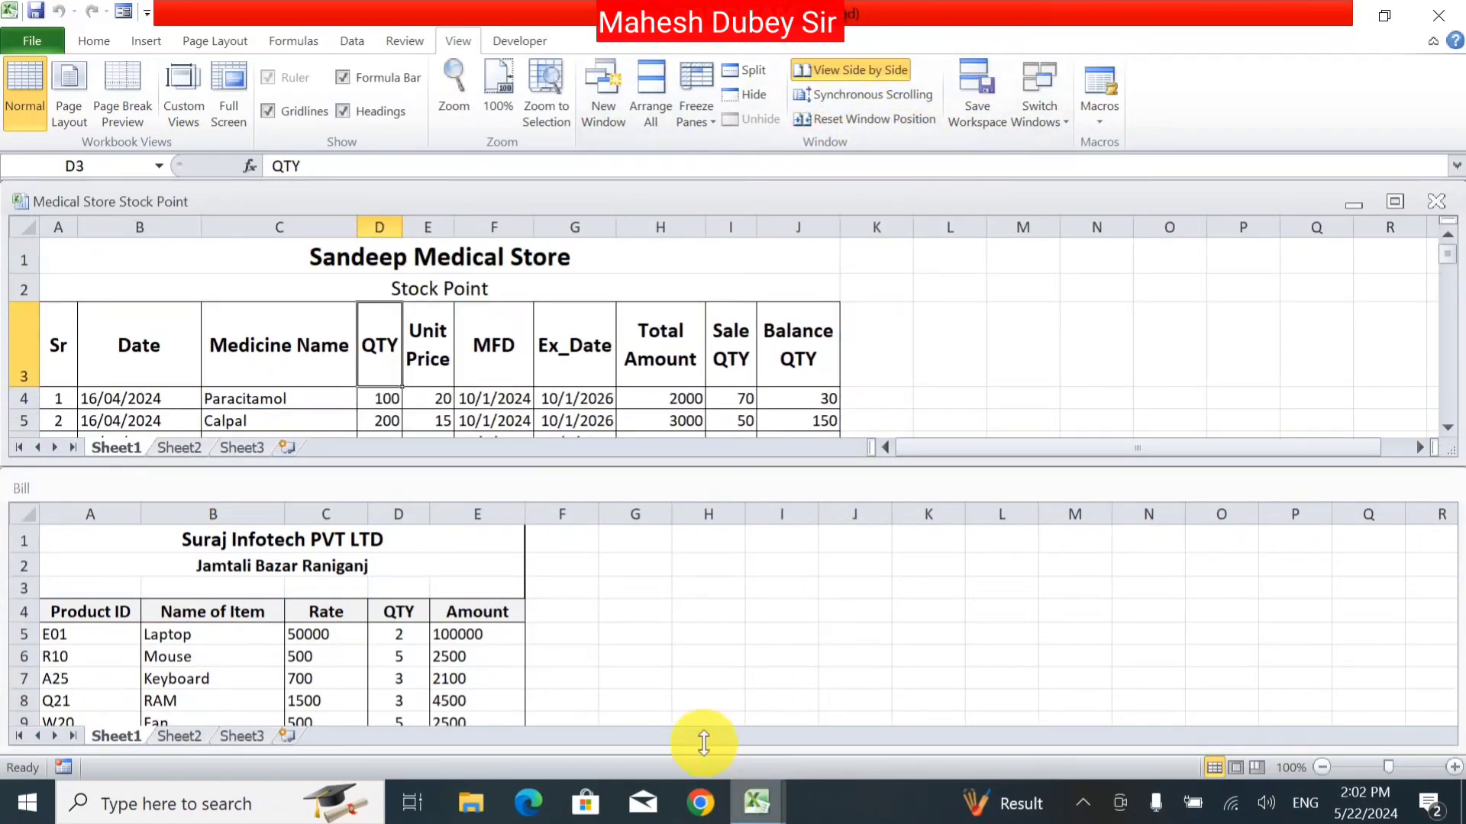
click(668, 667)
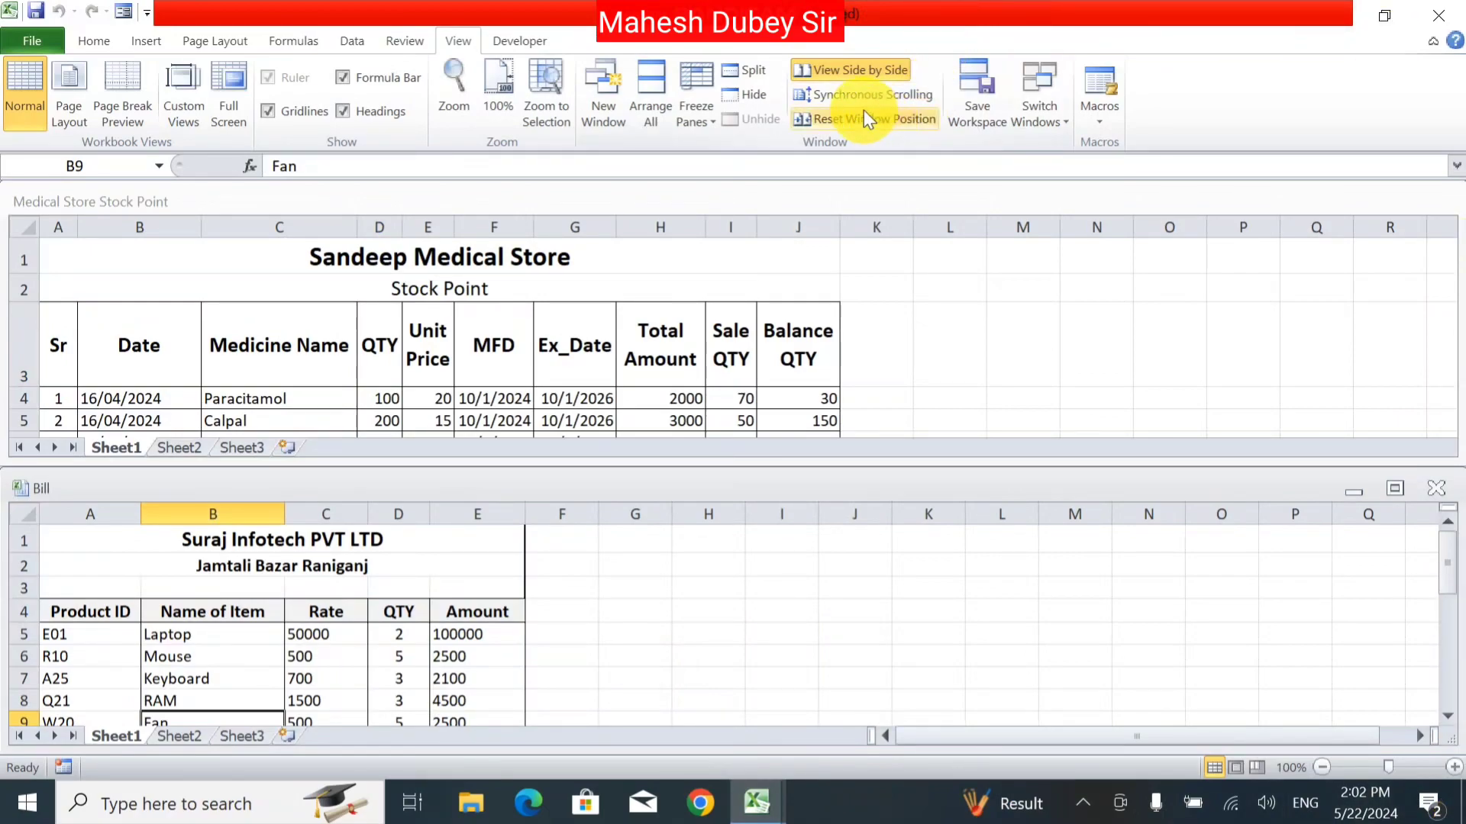
click(849, 70)
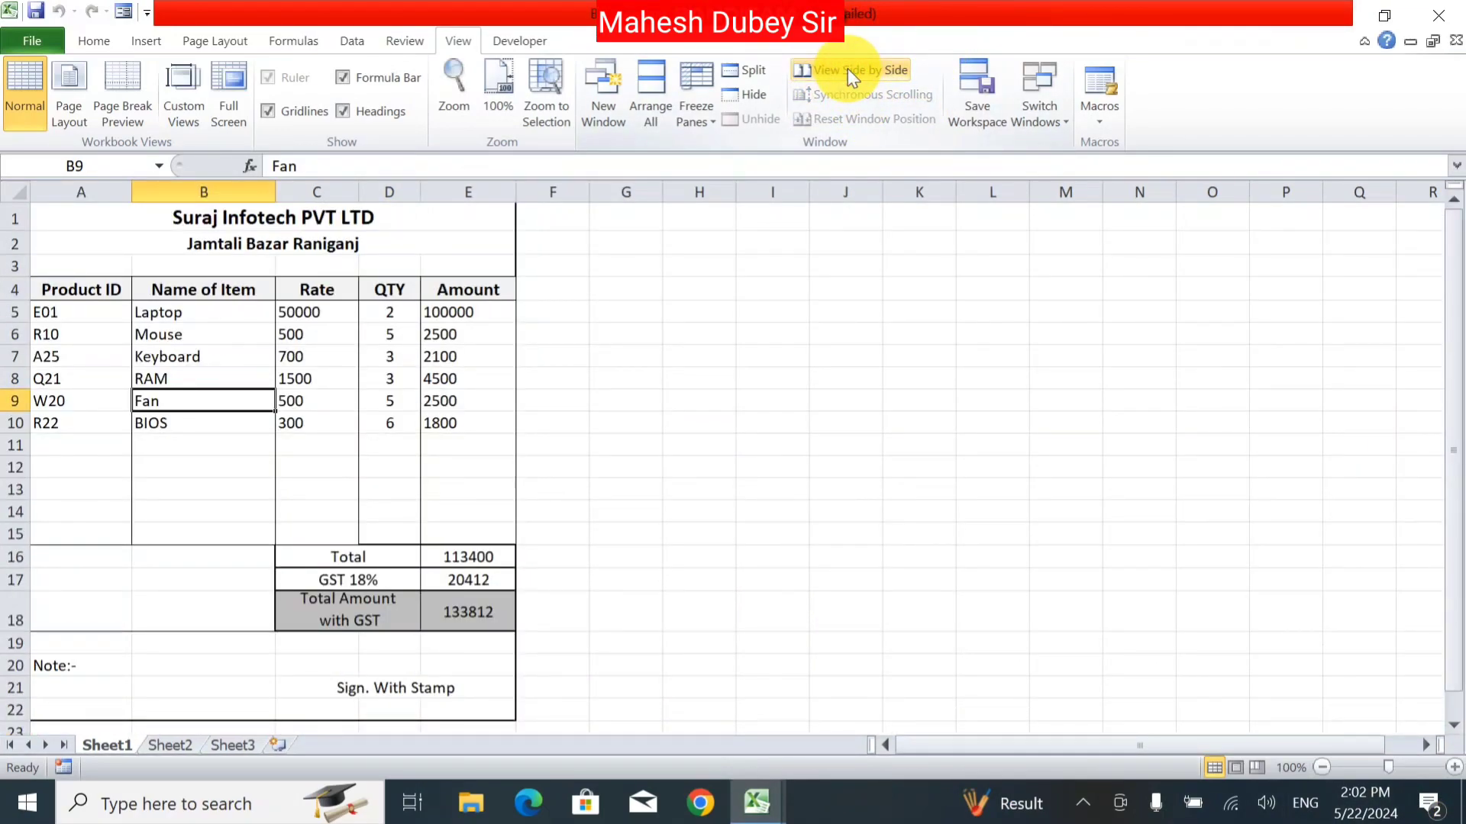
click(583, 559)
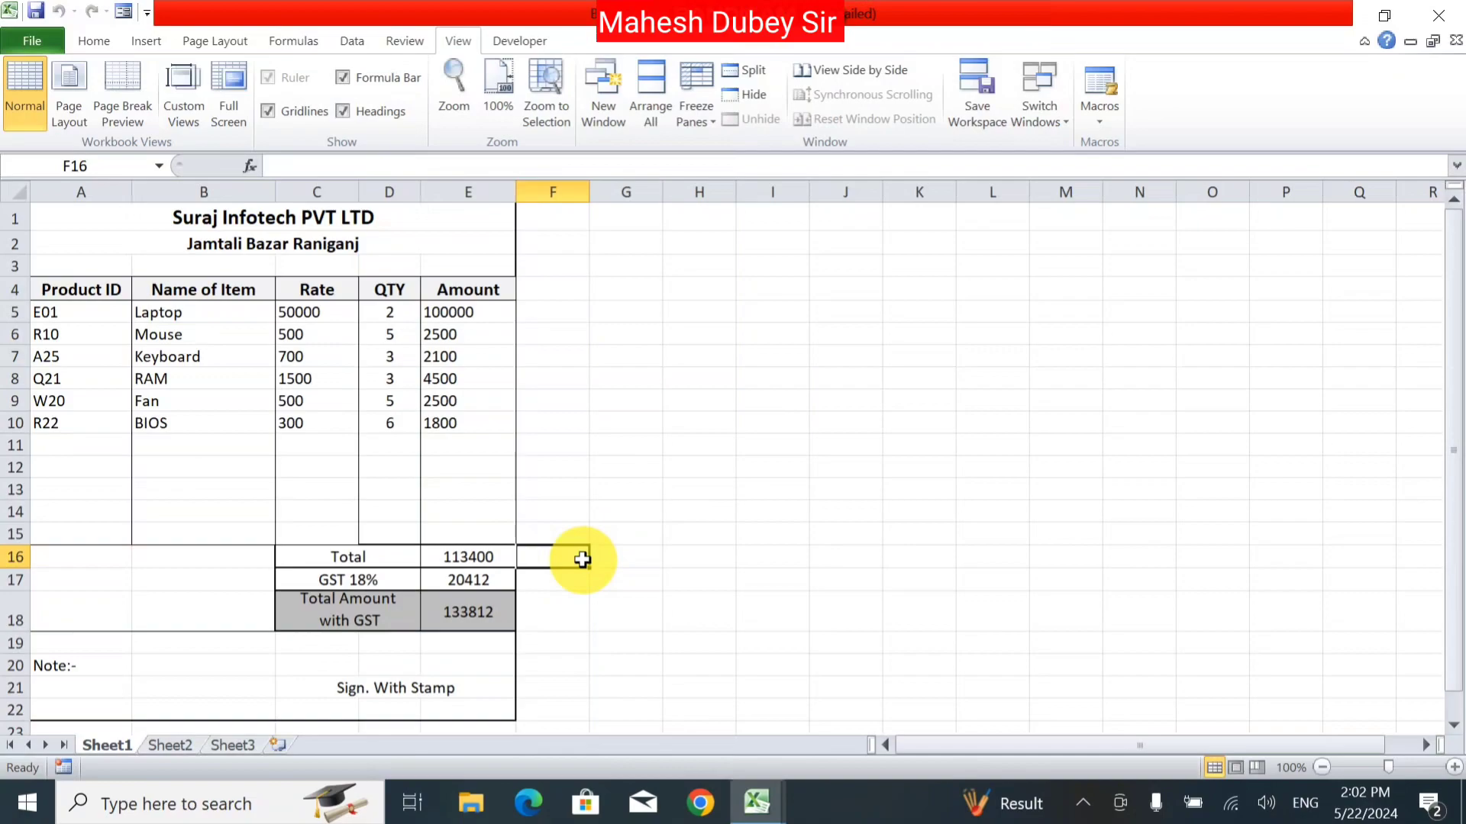
Look at Sheet2 of the Bill workbook and return to Sheet1.
click(169, 745)
click(434, 326)
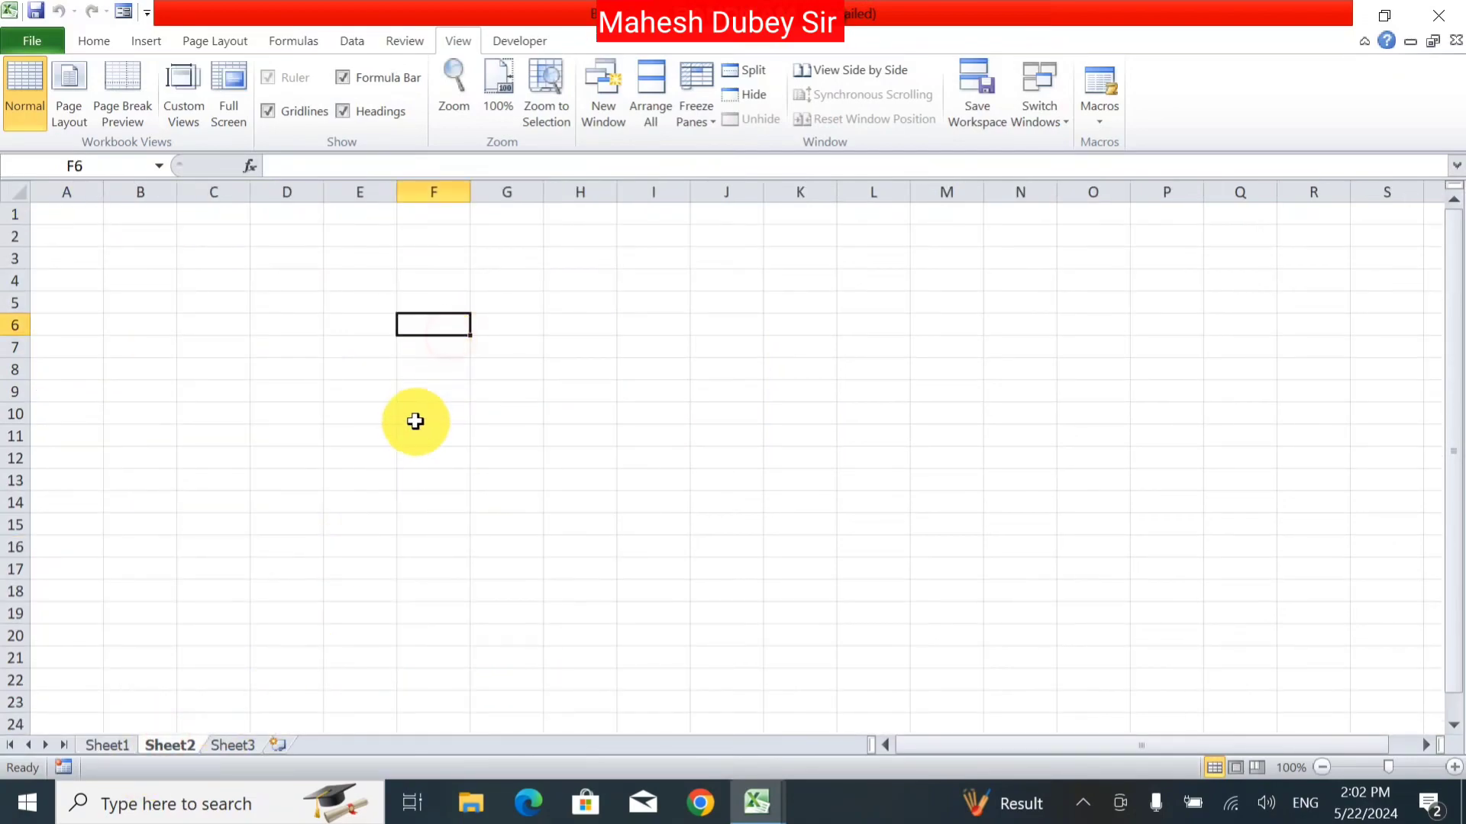
click(108, 745)
Switch to the Medical Store Stock Point workbook and select the empty cell L3.
mouse_move(757, 798)
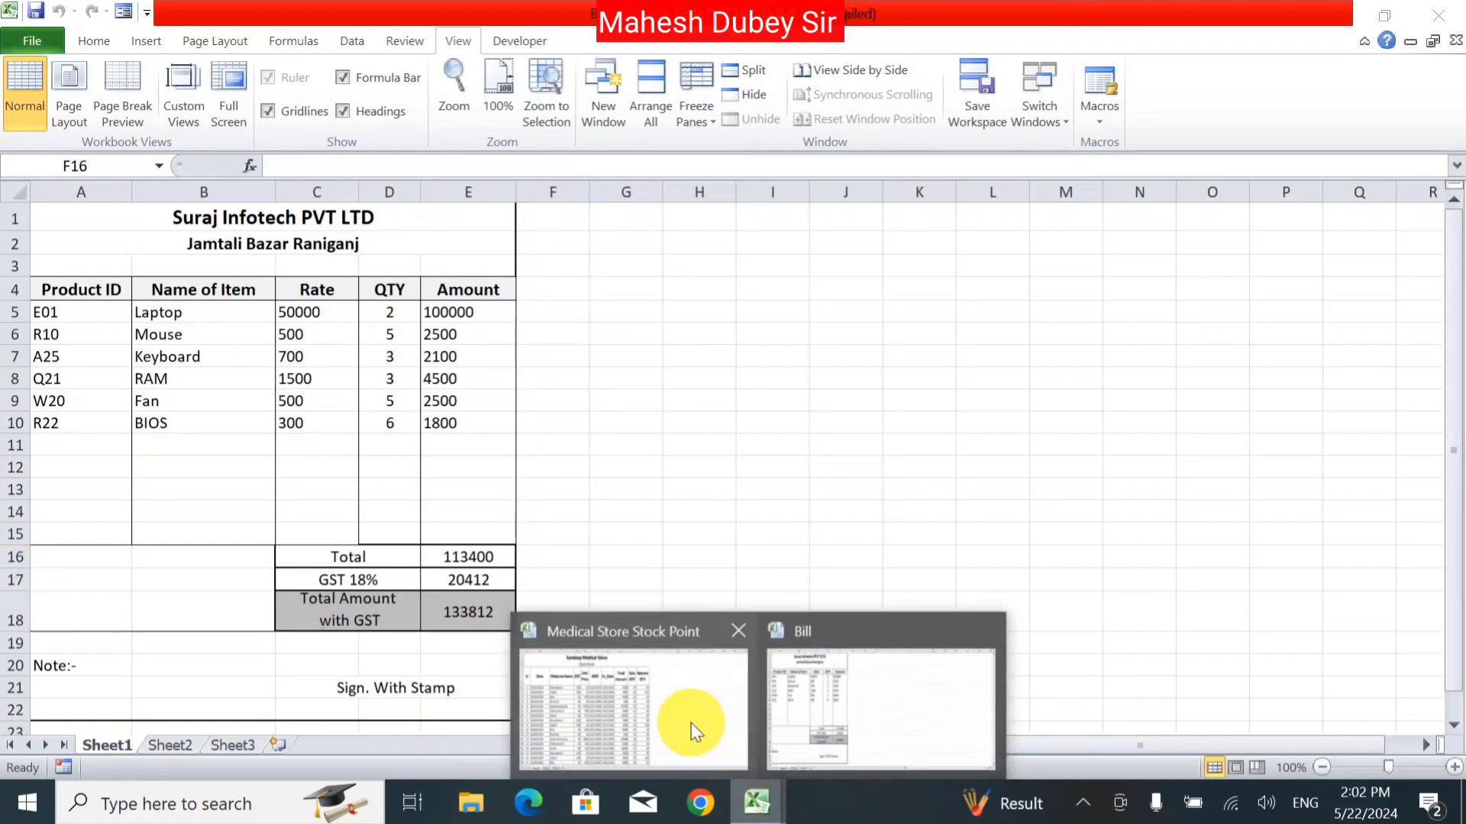
click(695, 731)
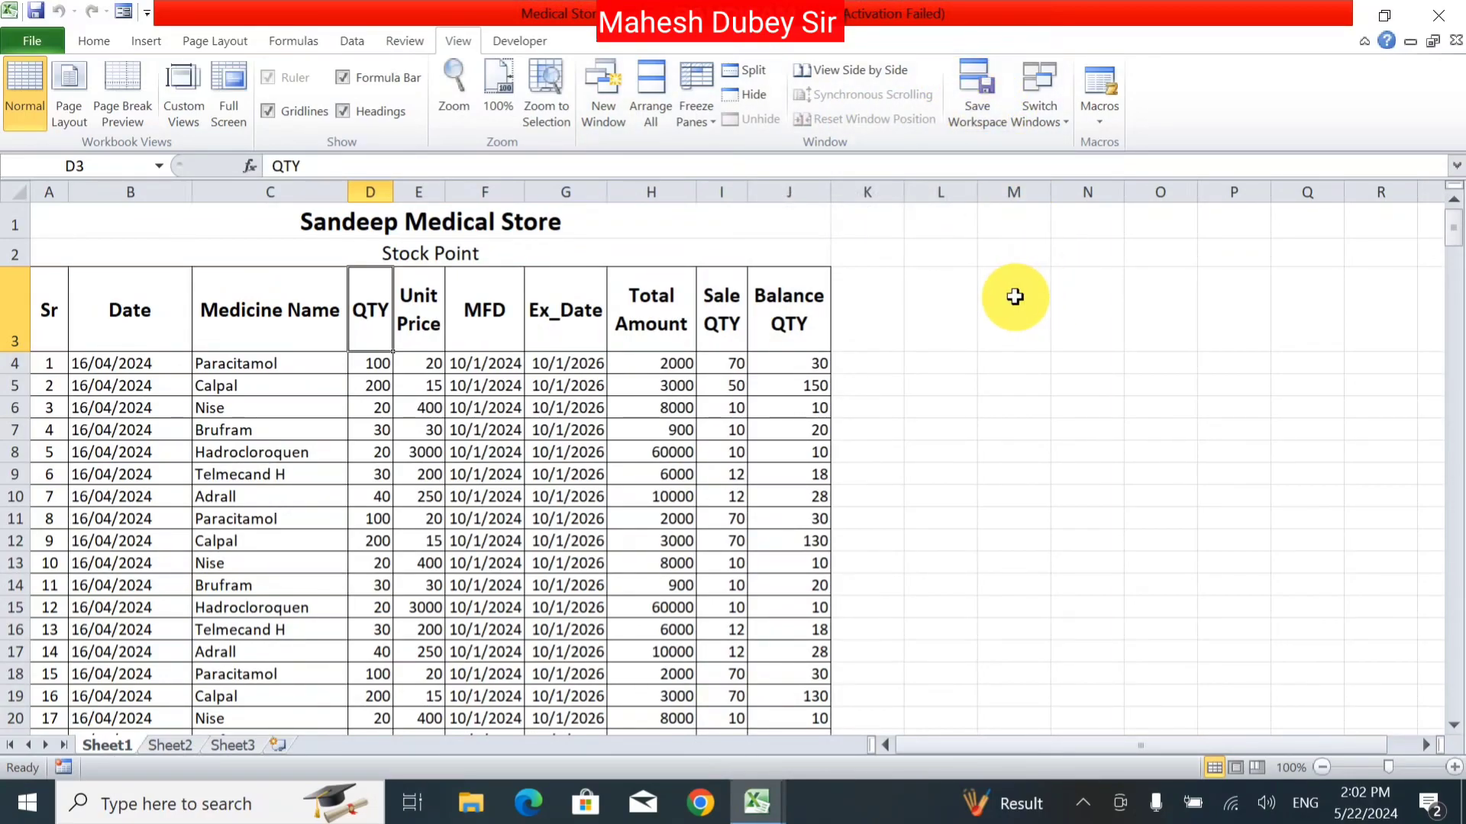
click(34, 38)
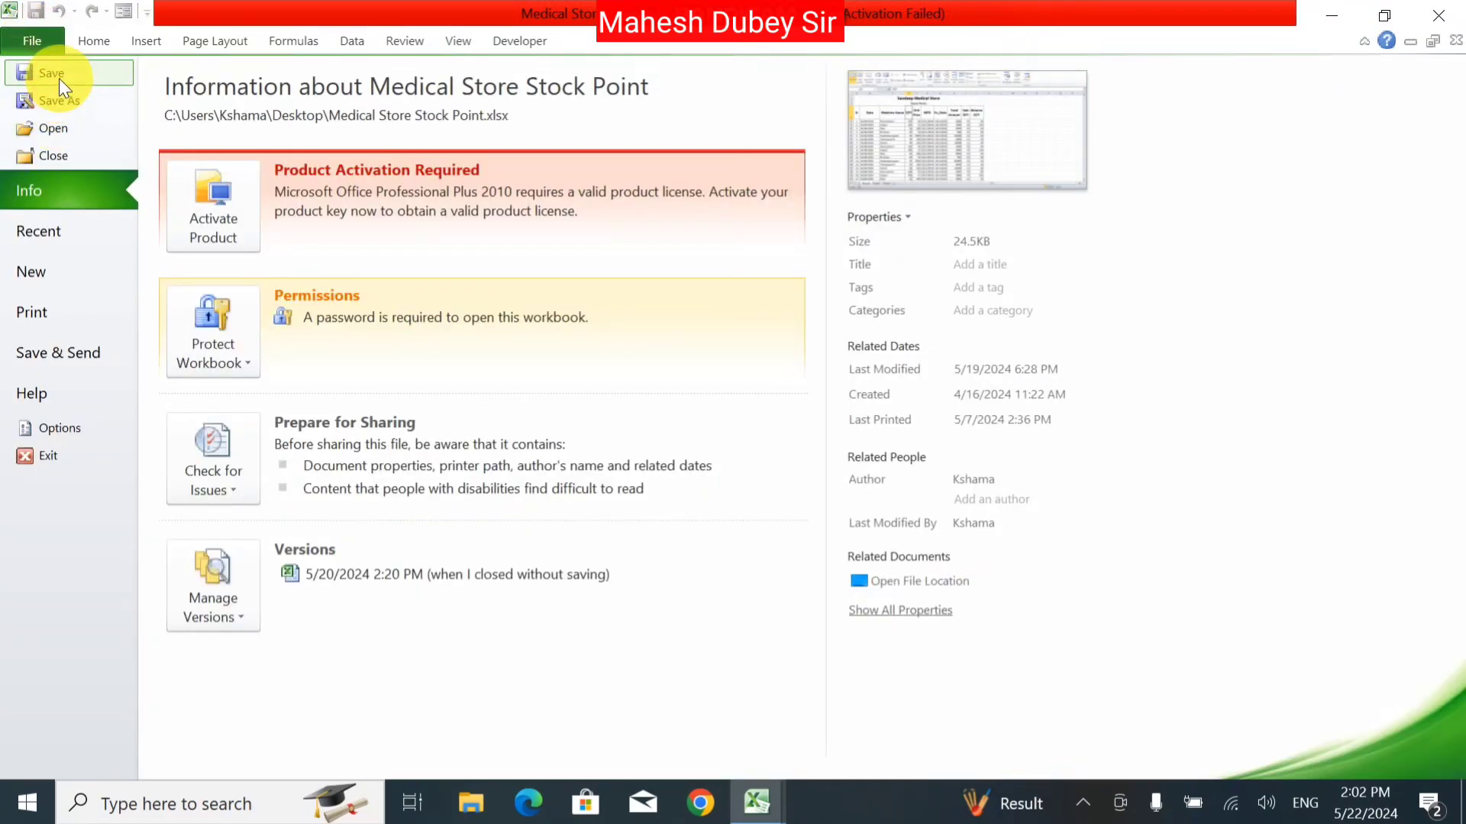
click(36, 49)
click(948, 304)
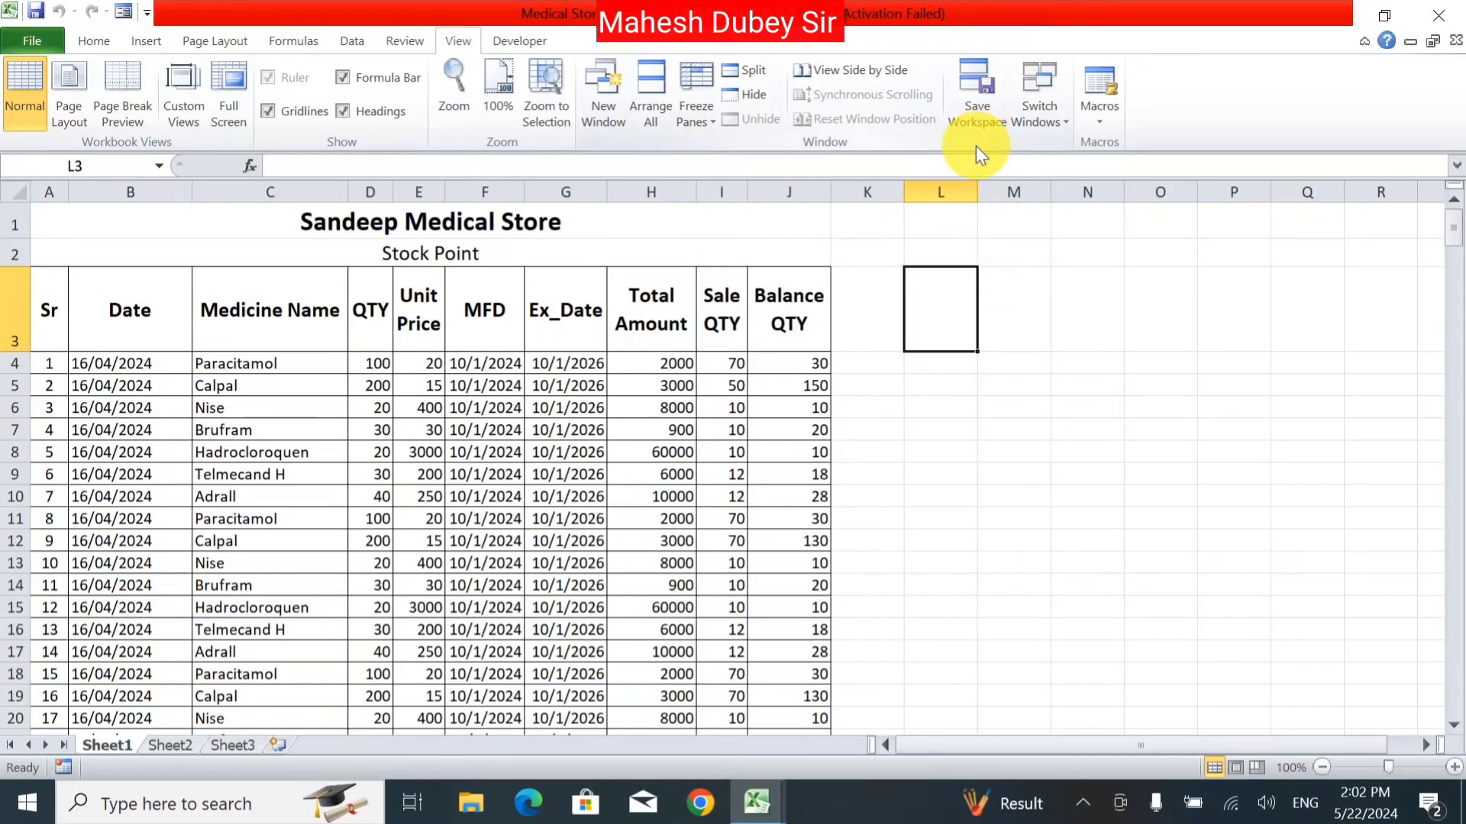
Save the open workbooks as a workspace file named resume on the Desktop.
click(979, 95)
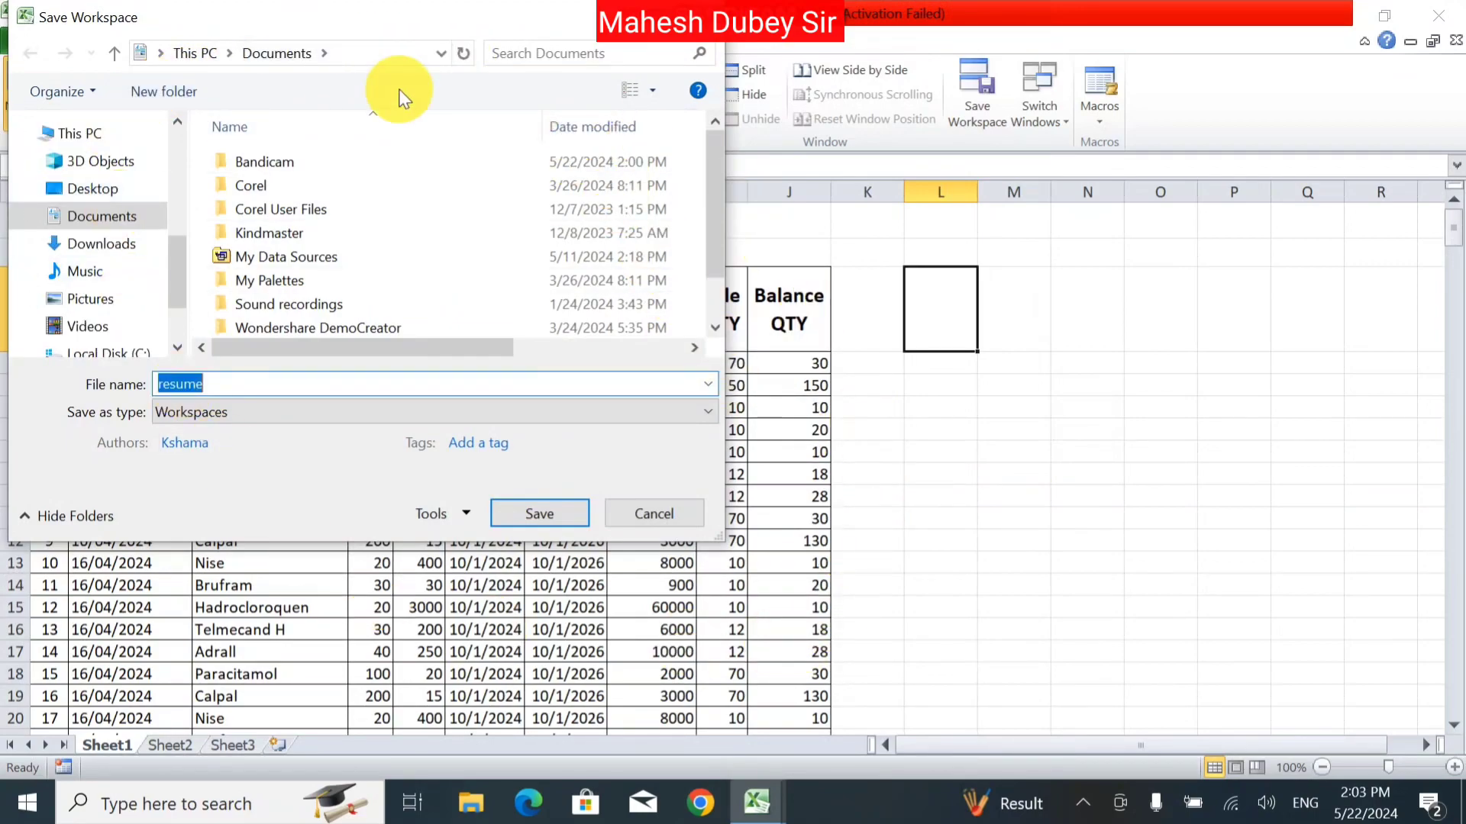
drag(172, 294, 174, 169)
click(94, 174)
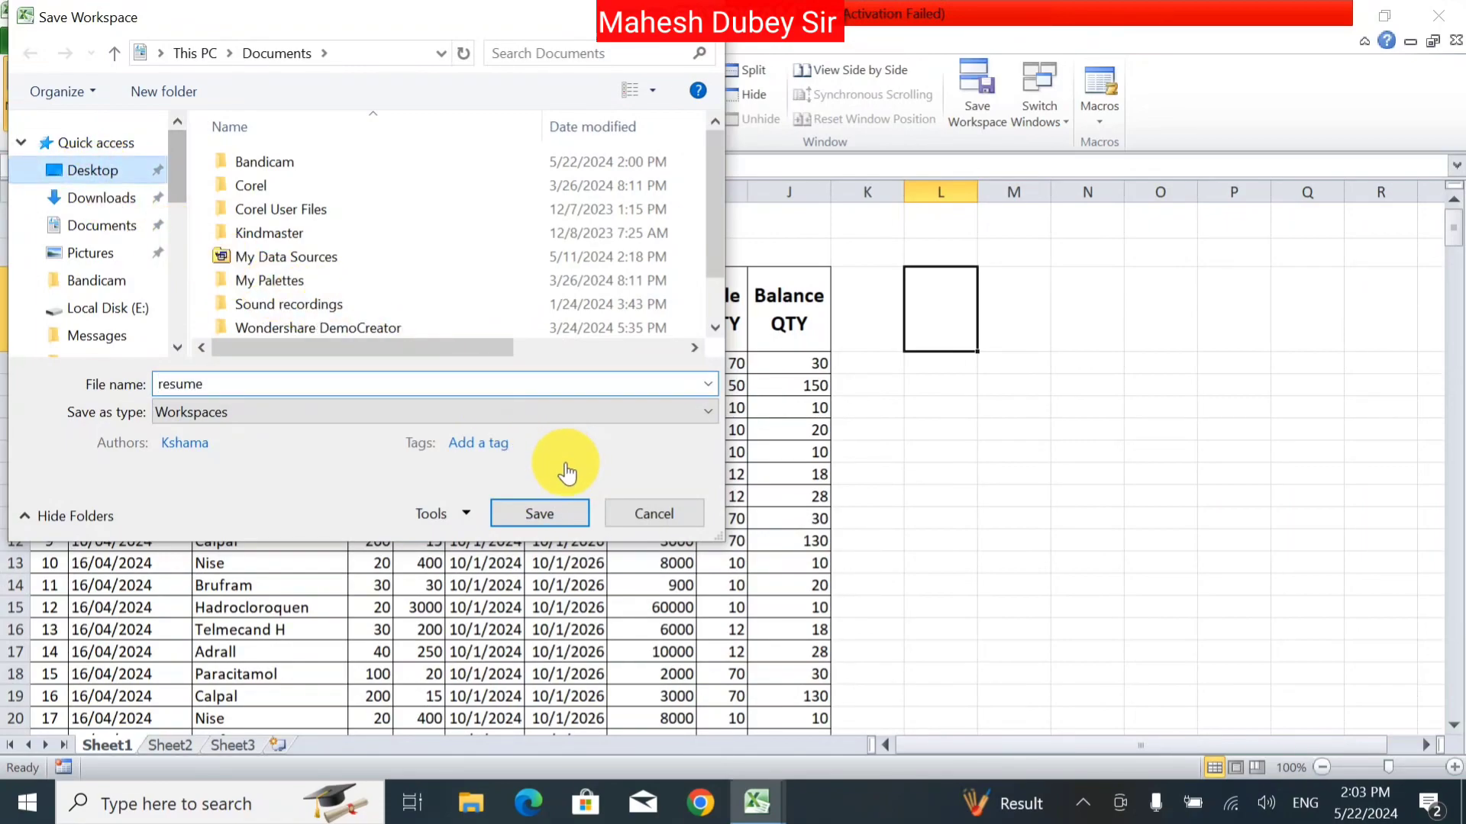
double_click(369, 385)
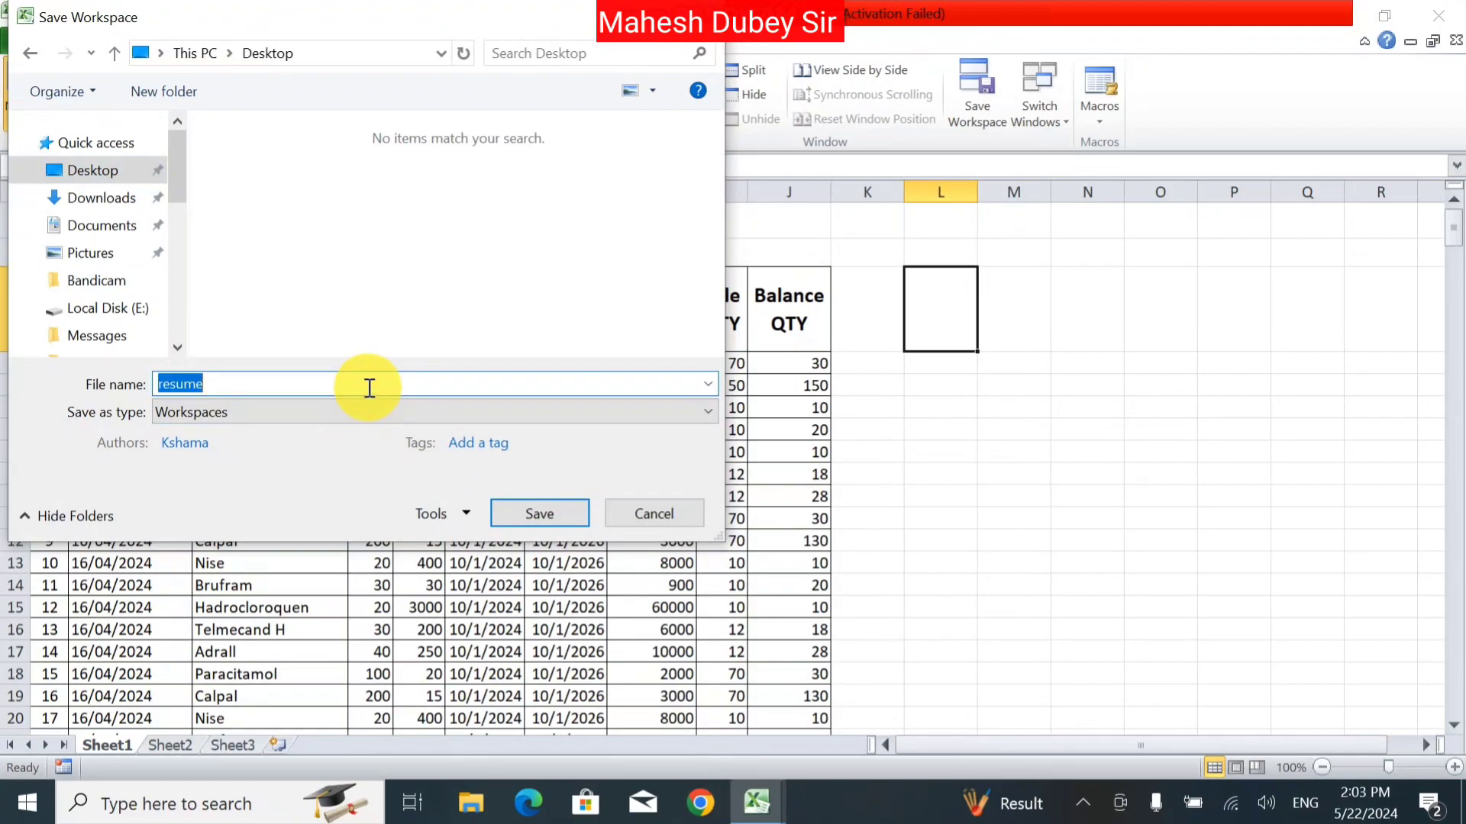
click(568, 516)
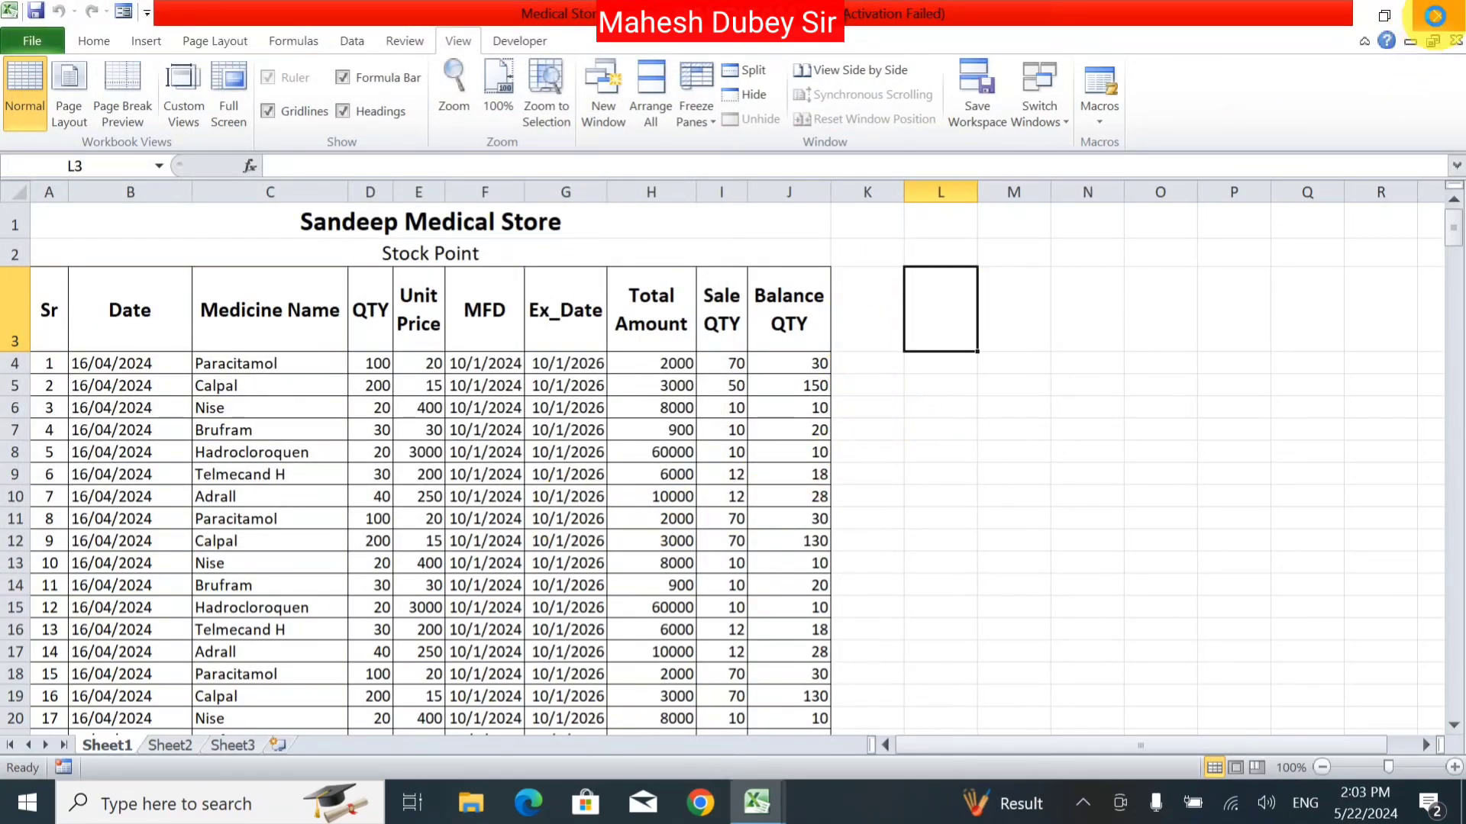
Close the Medical Store Stock Point workbook.
click(1437, 18)
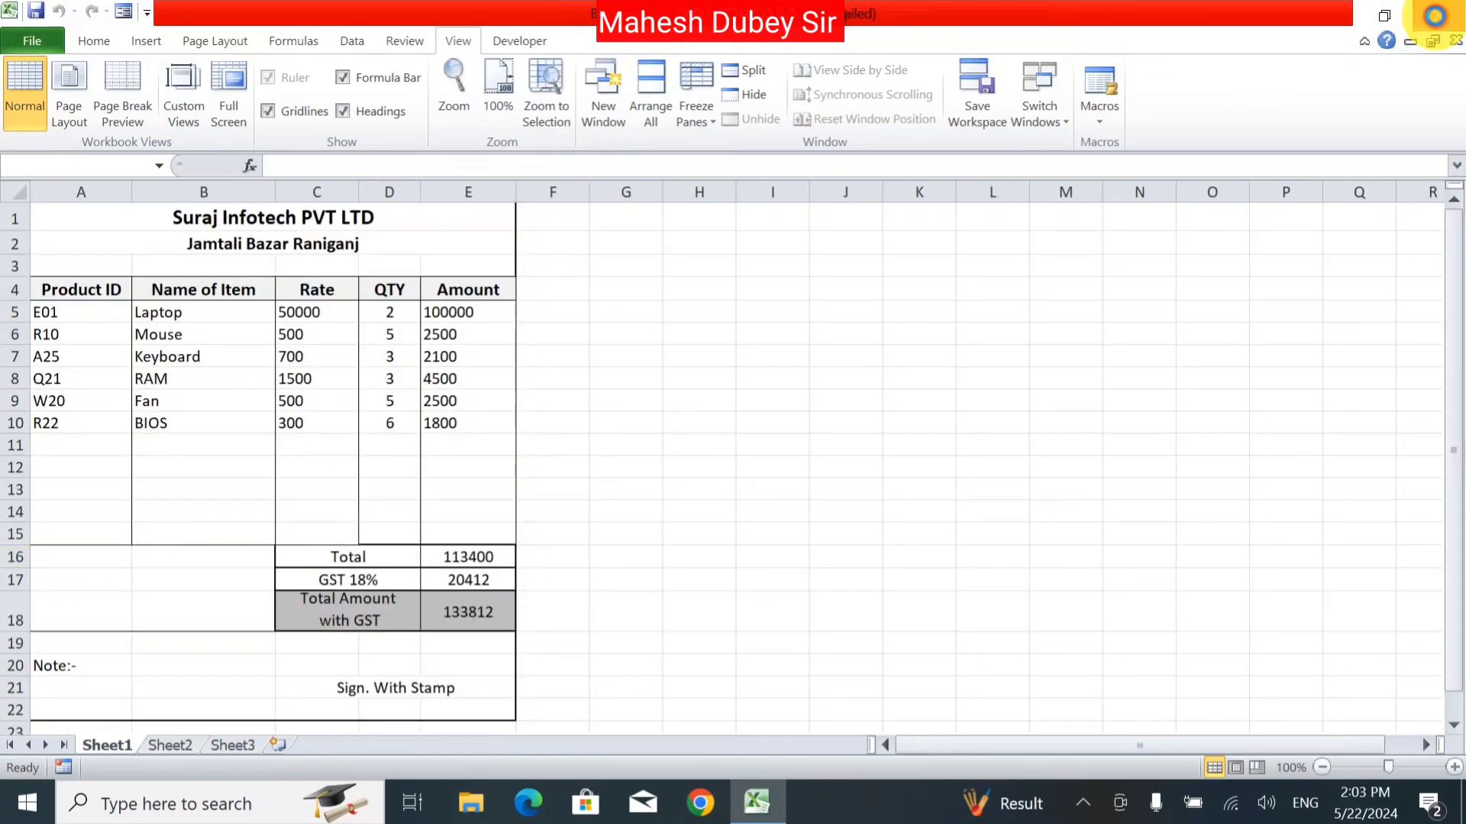
Close Excel and open the resume workspace from the Desktop in a maximized window, entering the open and write-access passwords for Medical Store Stock Point.
click(1437, 20)
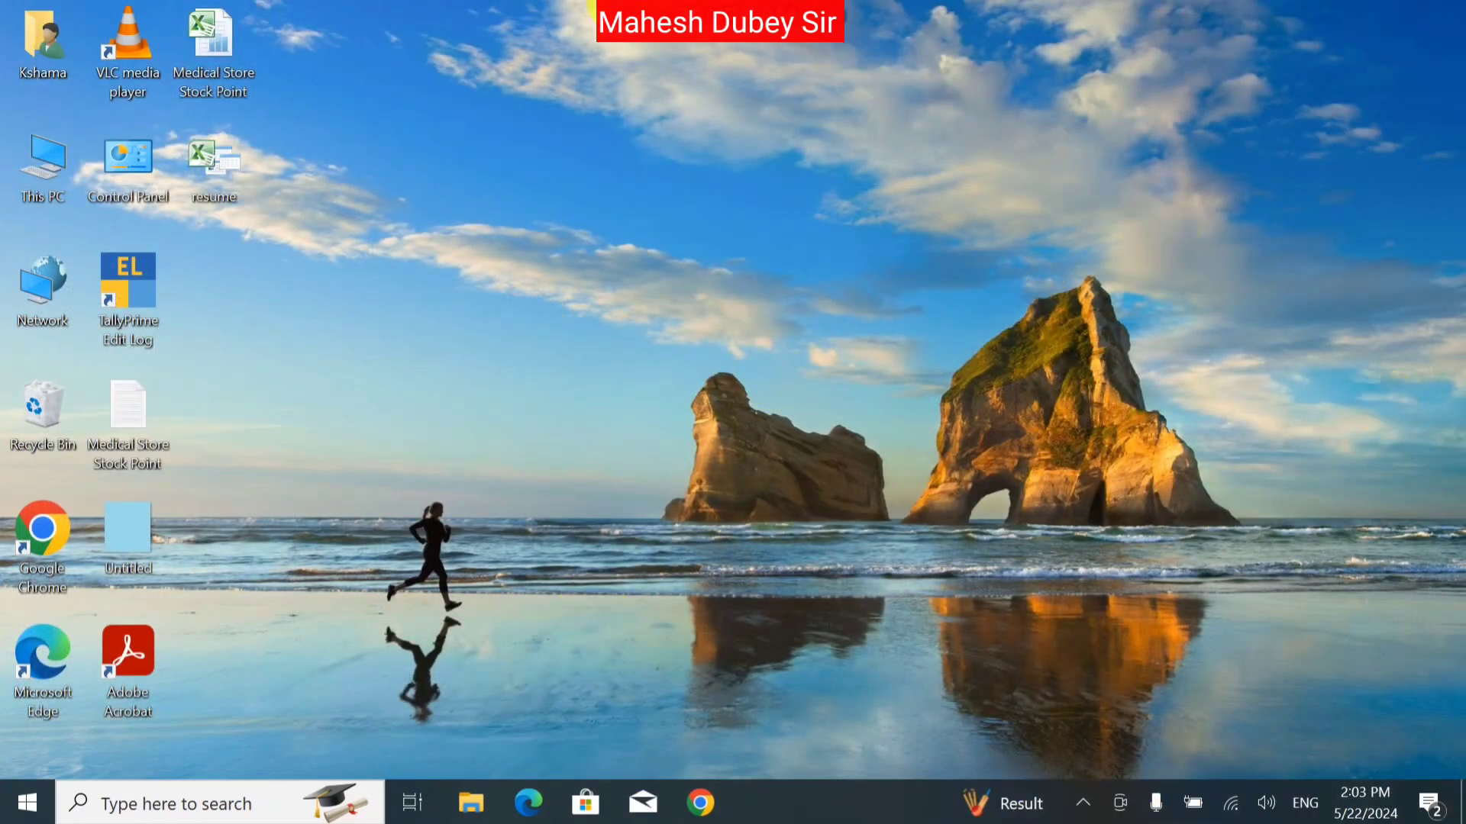
double_click(215, 158)
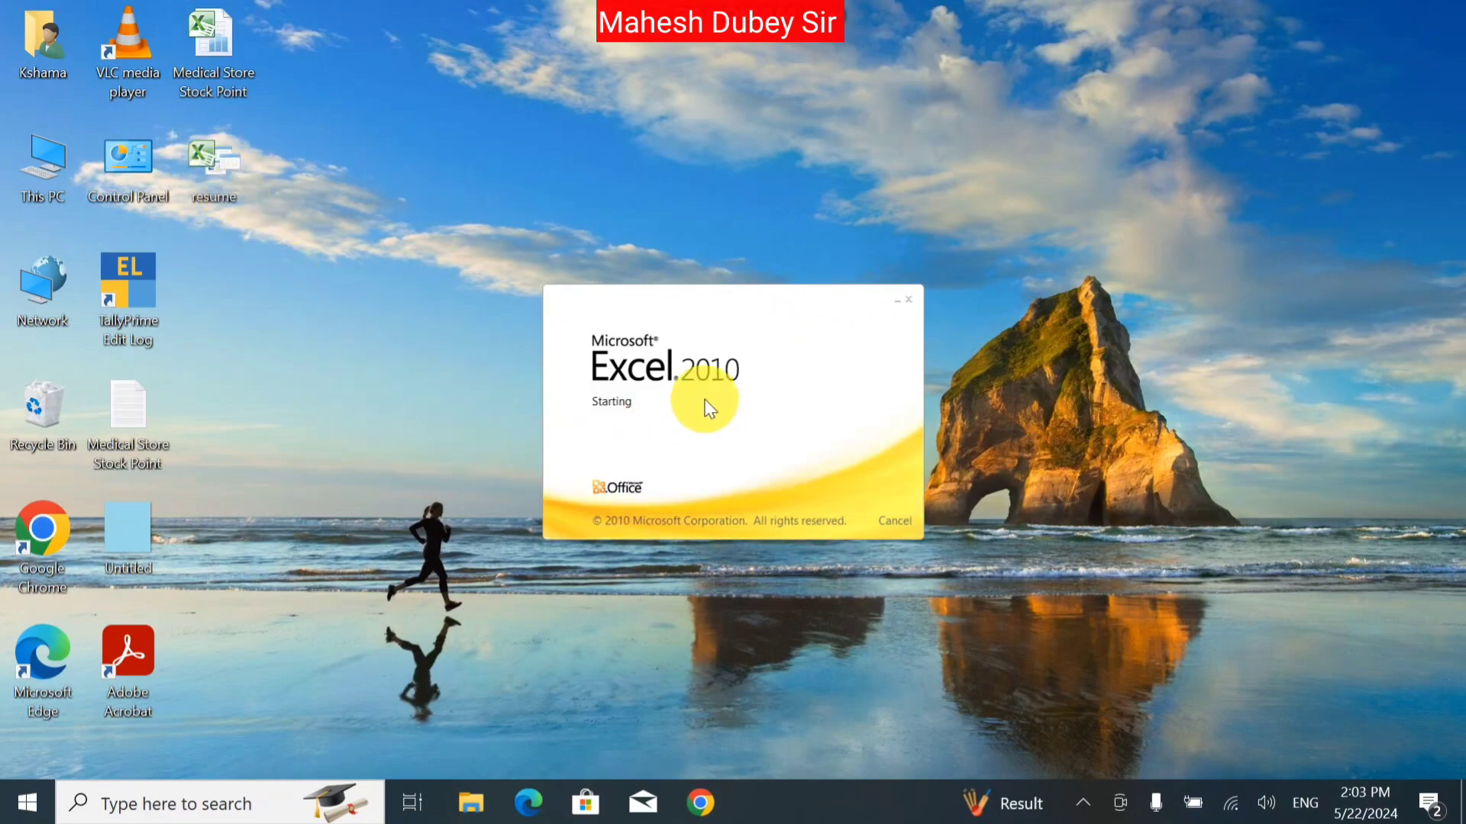
text(1)
key(Return)
text(1)
key(Return)
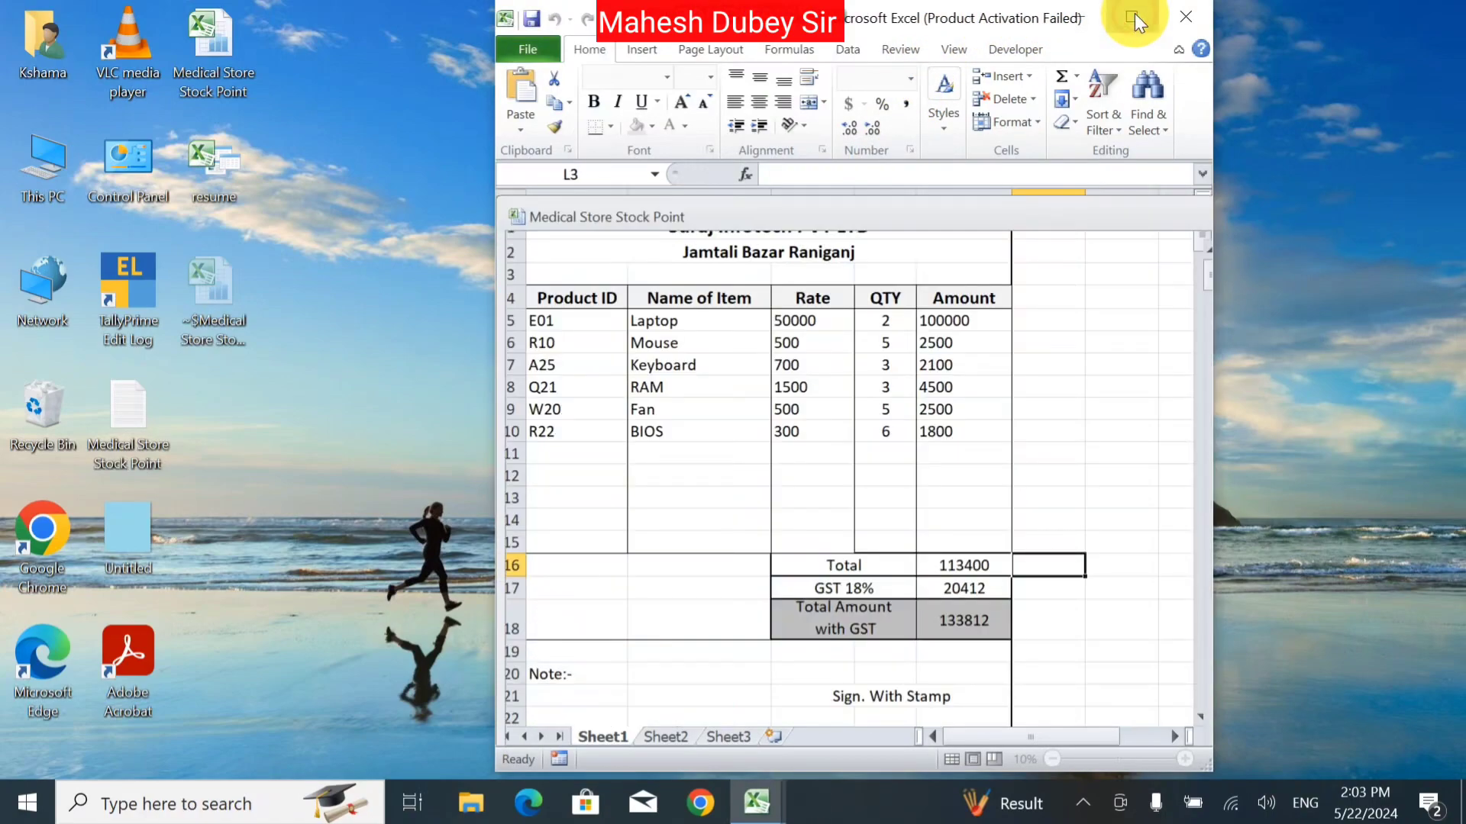
click(1133, 17)
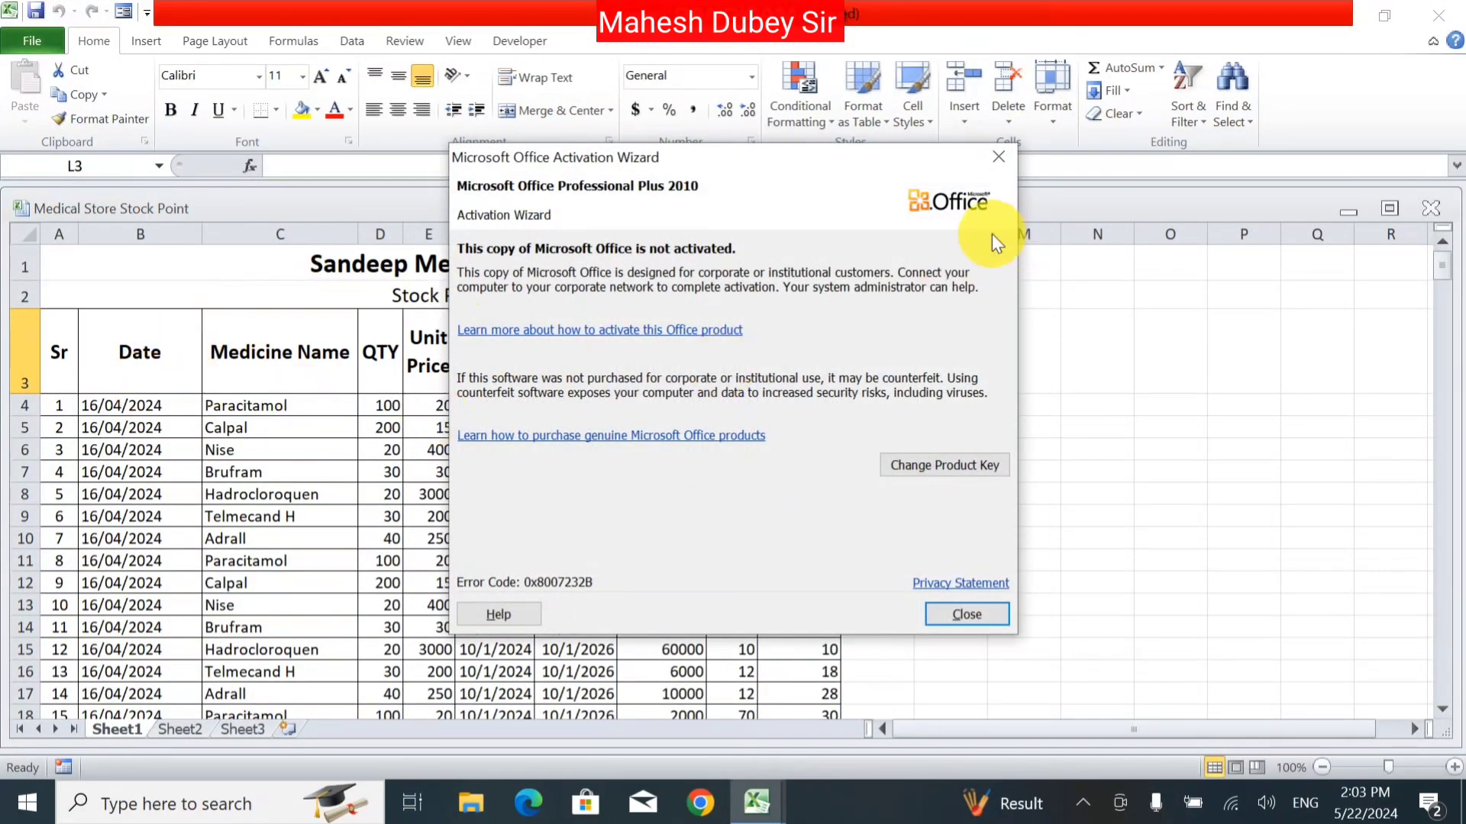
click(1001, 157)
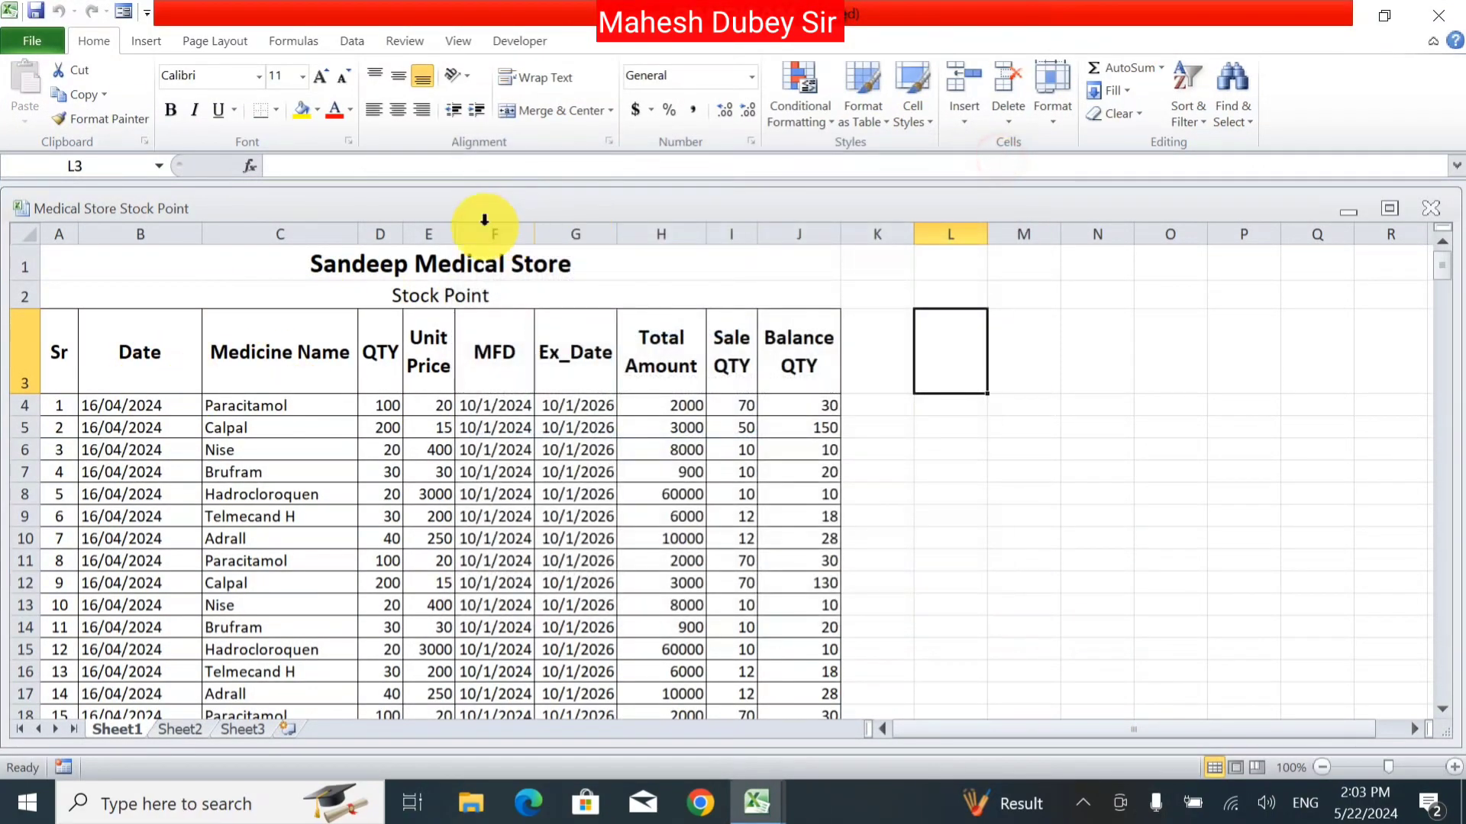
Move the Medical Store Stock Point and Bill windows apart to look at both workbooks of the workspace.
double_click(419, 211)
drag(519, 329, 405, 378)
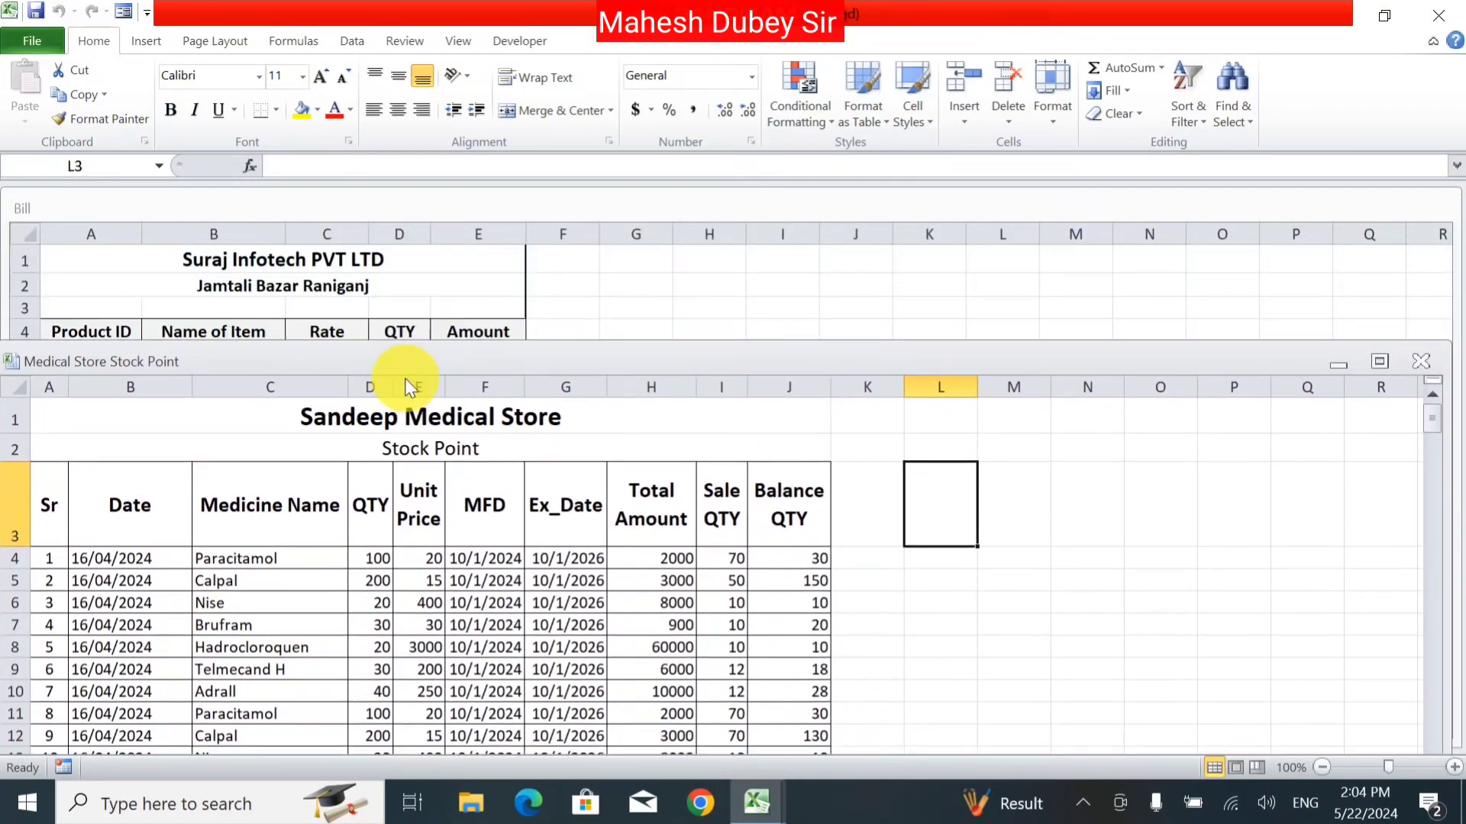
drag(402, 212, 405, 249)
drag(414, 299, 415, 212)
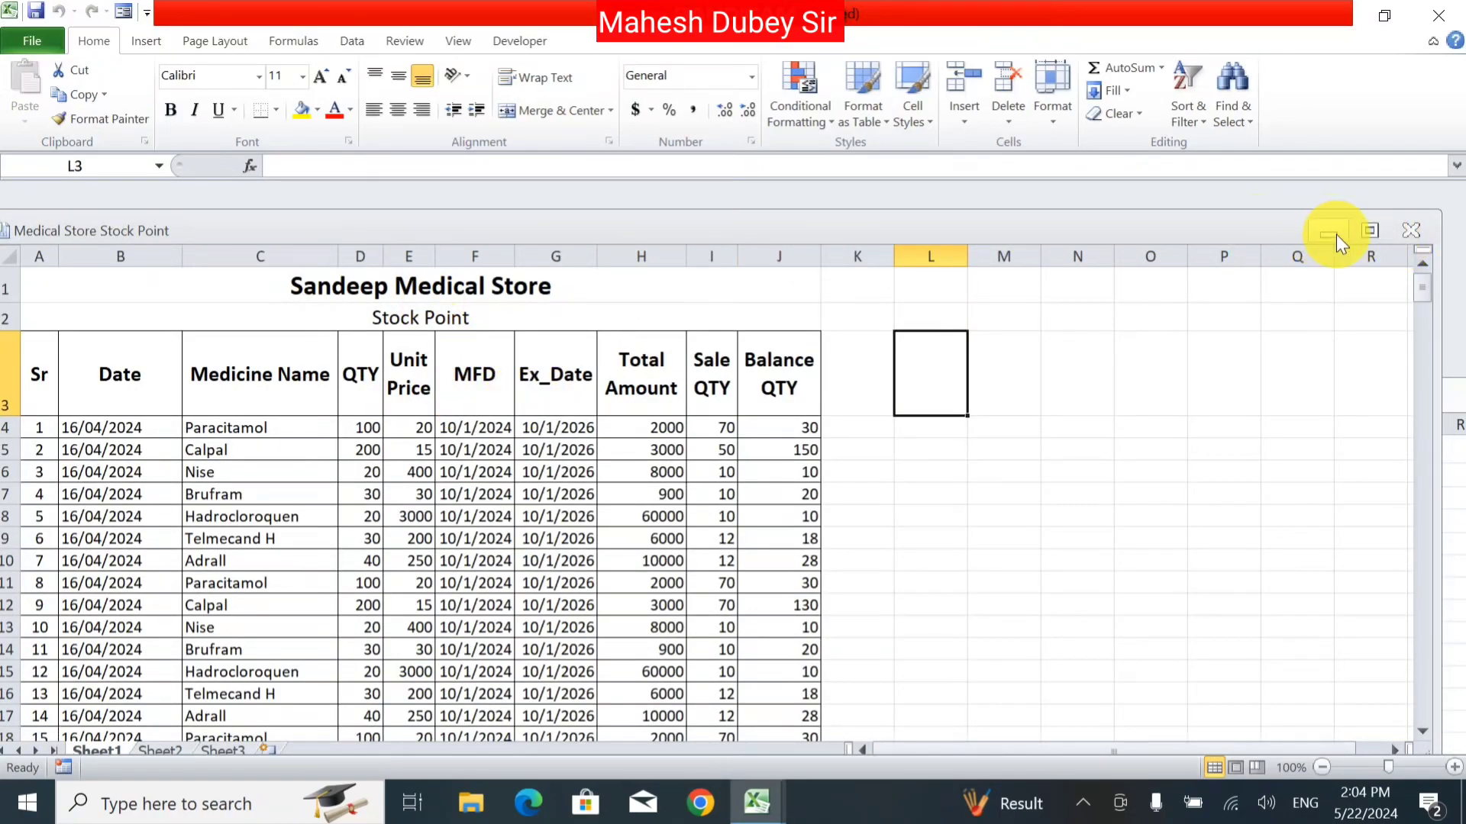
drag(1116, 223, 1143, 479)
drag(1060, 368, 1033, 221)
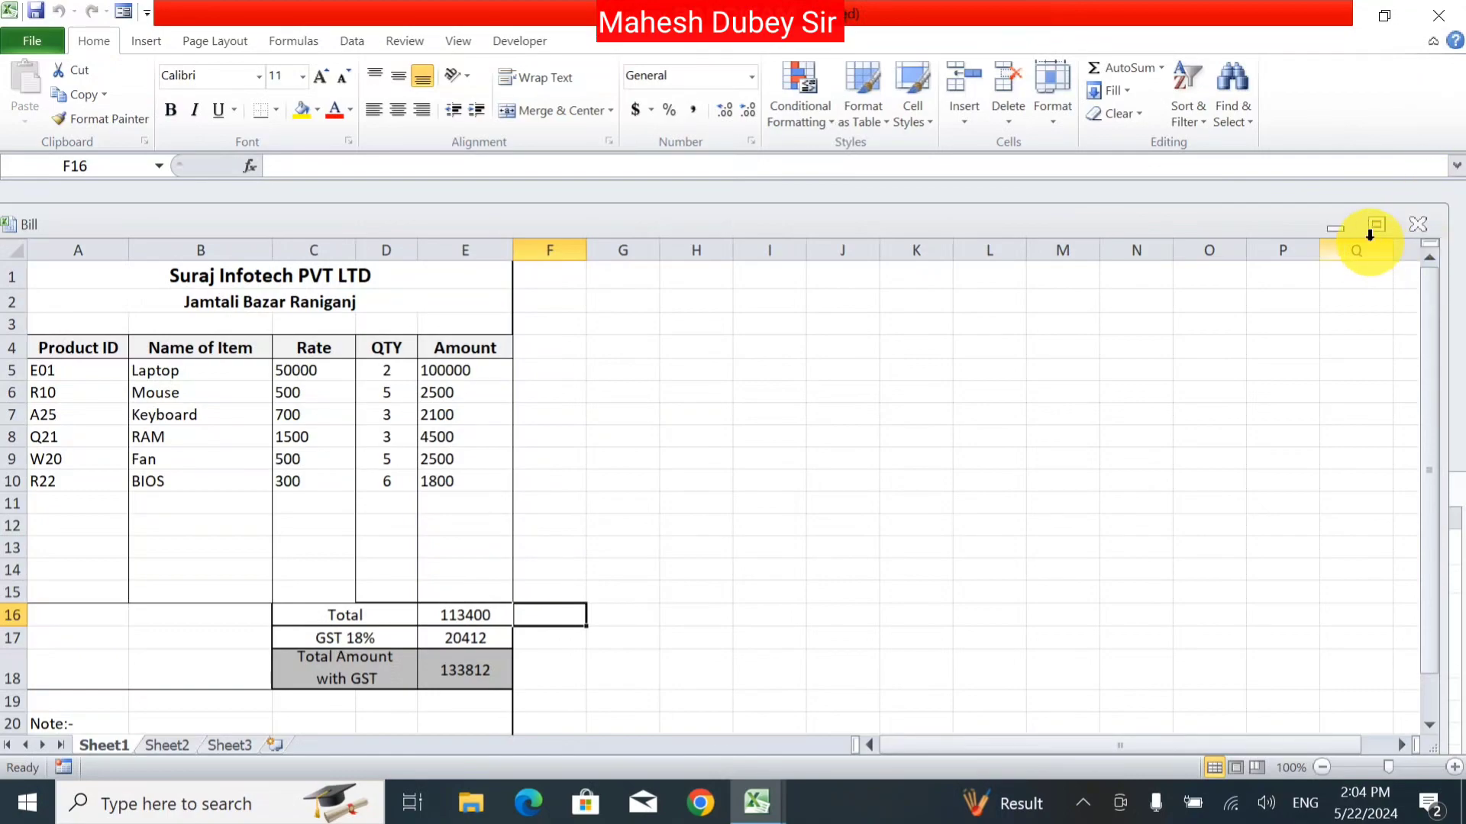
Close the Bill workbook and maximize the Medical Store Stock Point workbook window.
click(1433, 29)
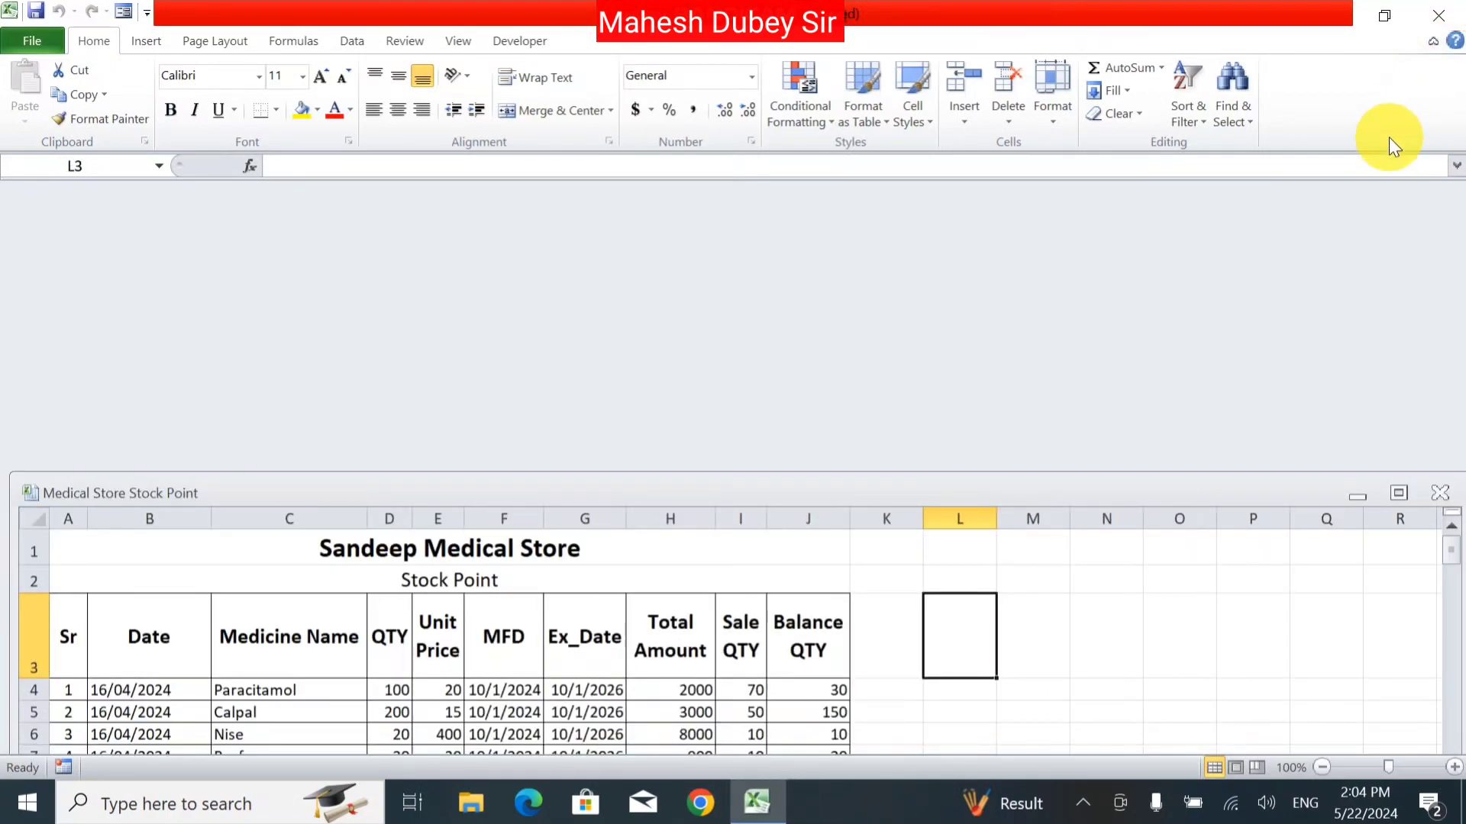
drag(1129, 482, 1121, 209)
double_click(1121, 209)
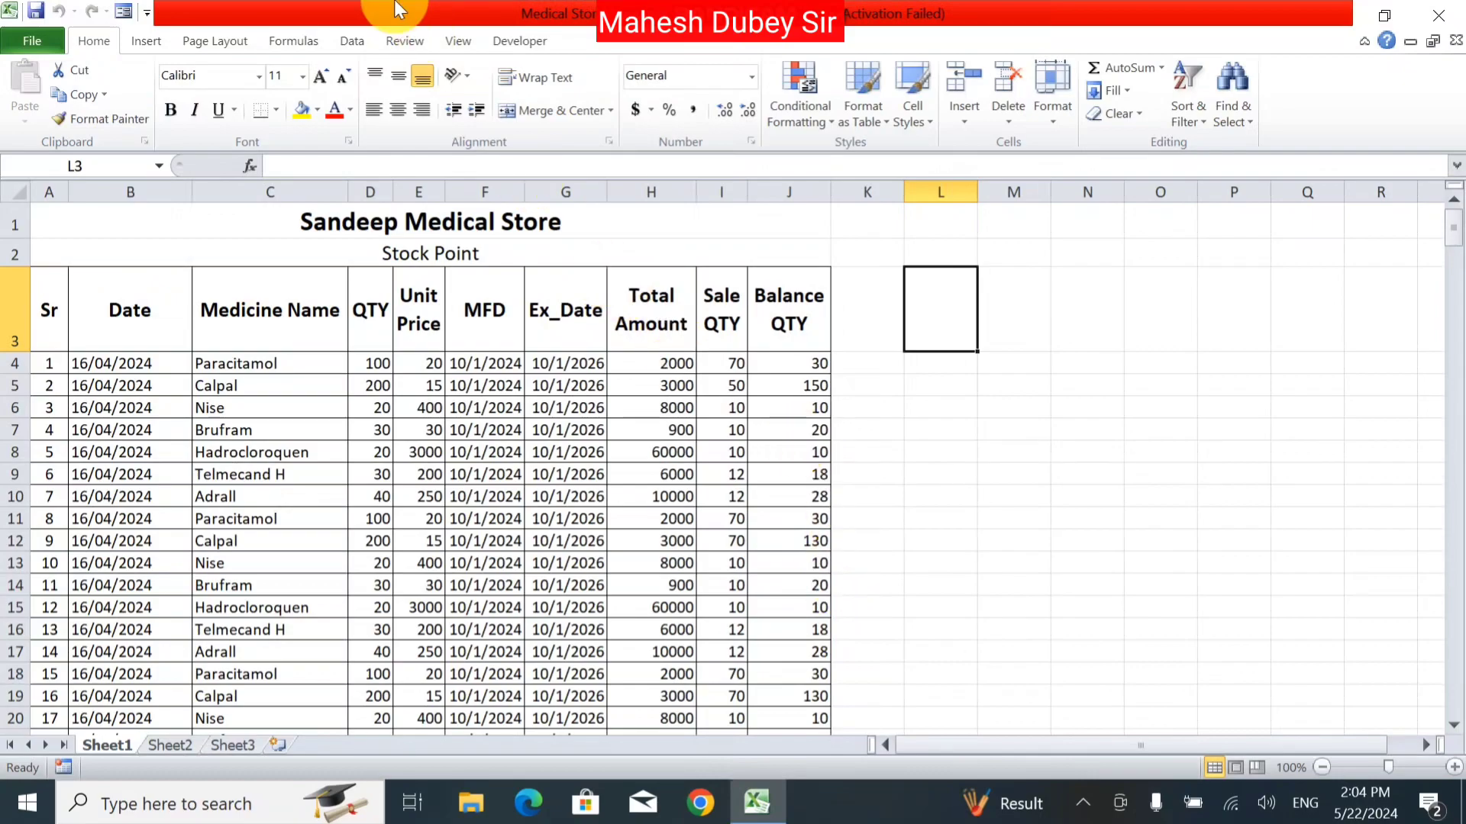
Save the open Medical Store Stock Point workbook as a workspace file named 1 on the Desktop.
click(458, 41)
click(970, 80)
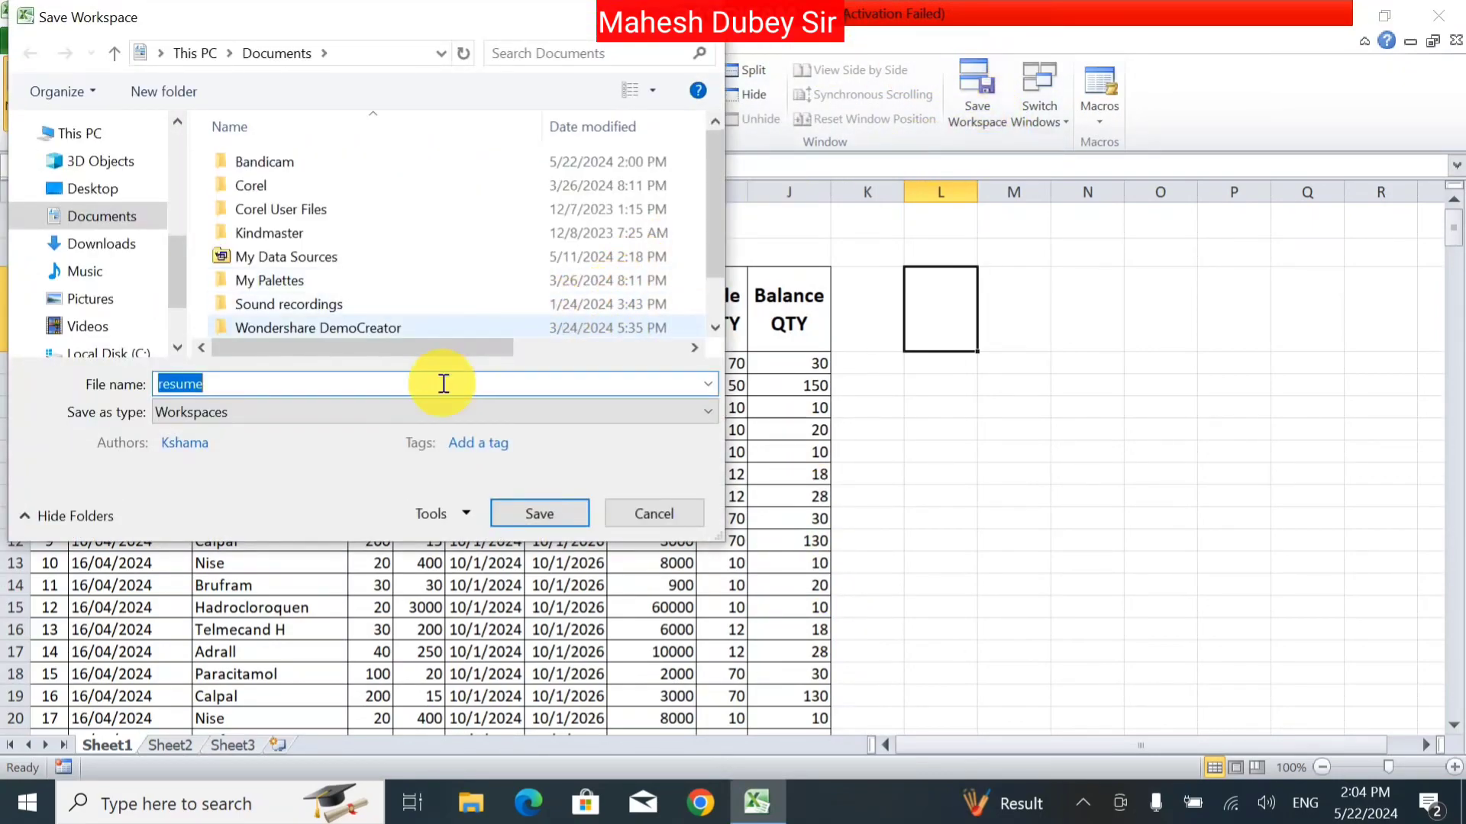
click(95, 189)
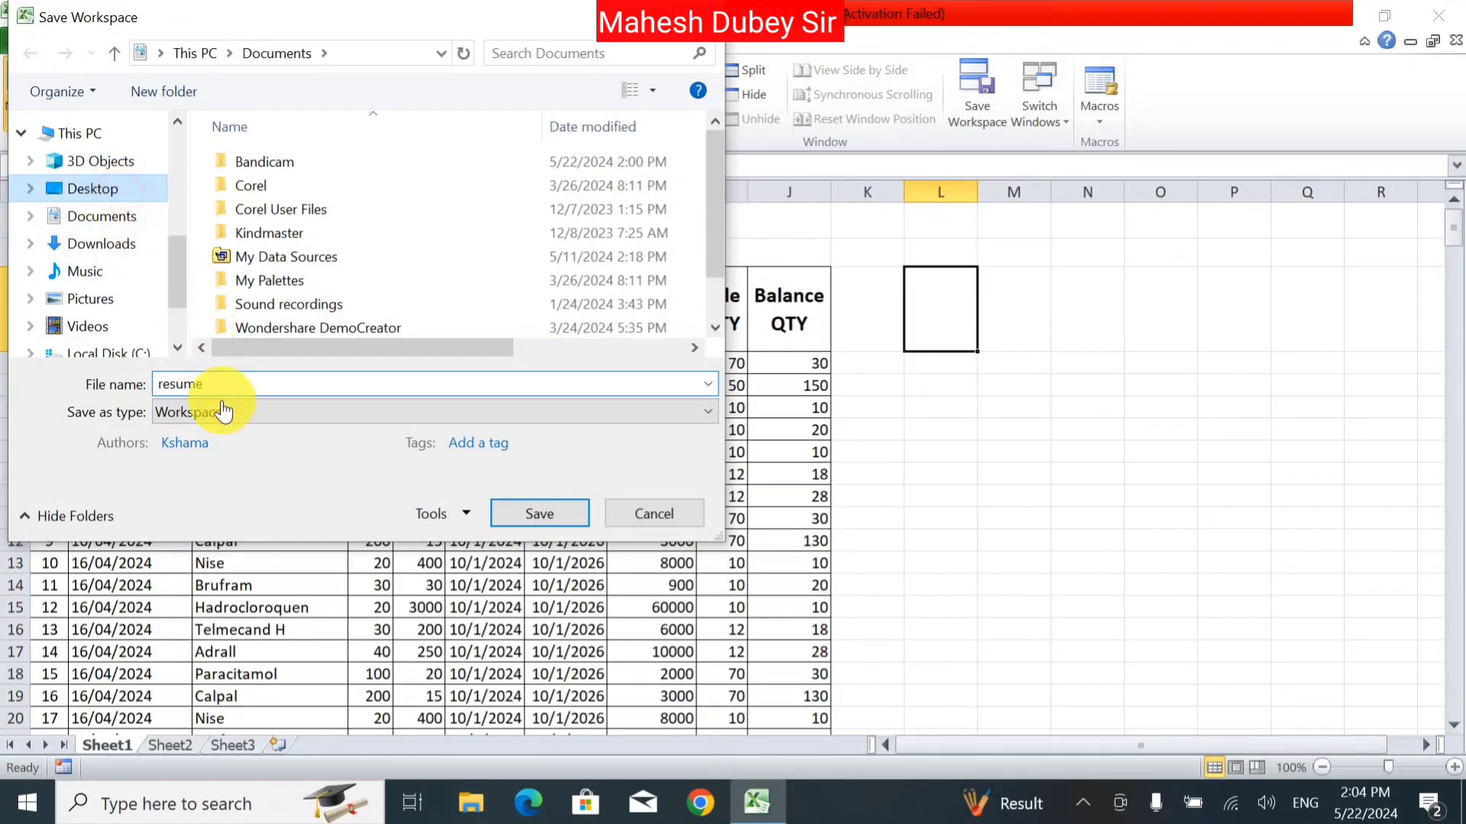
click(222, 382)
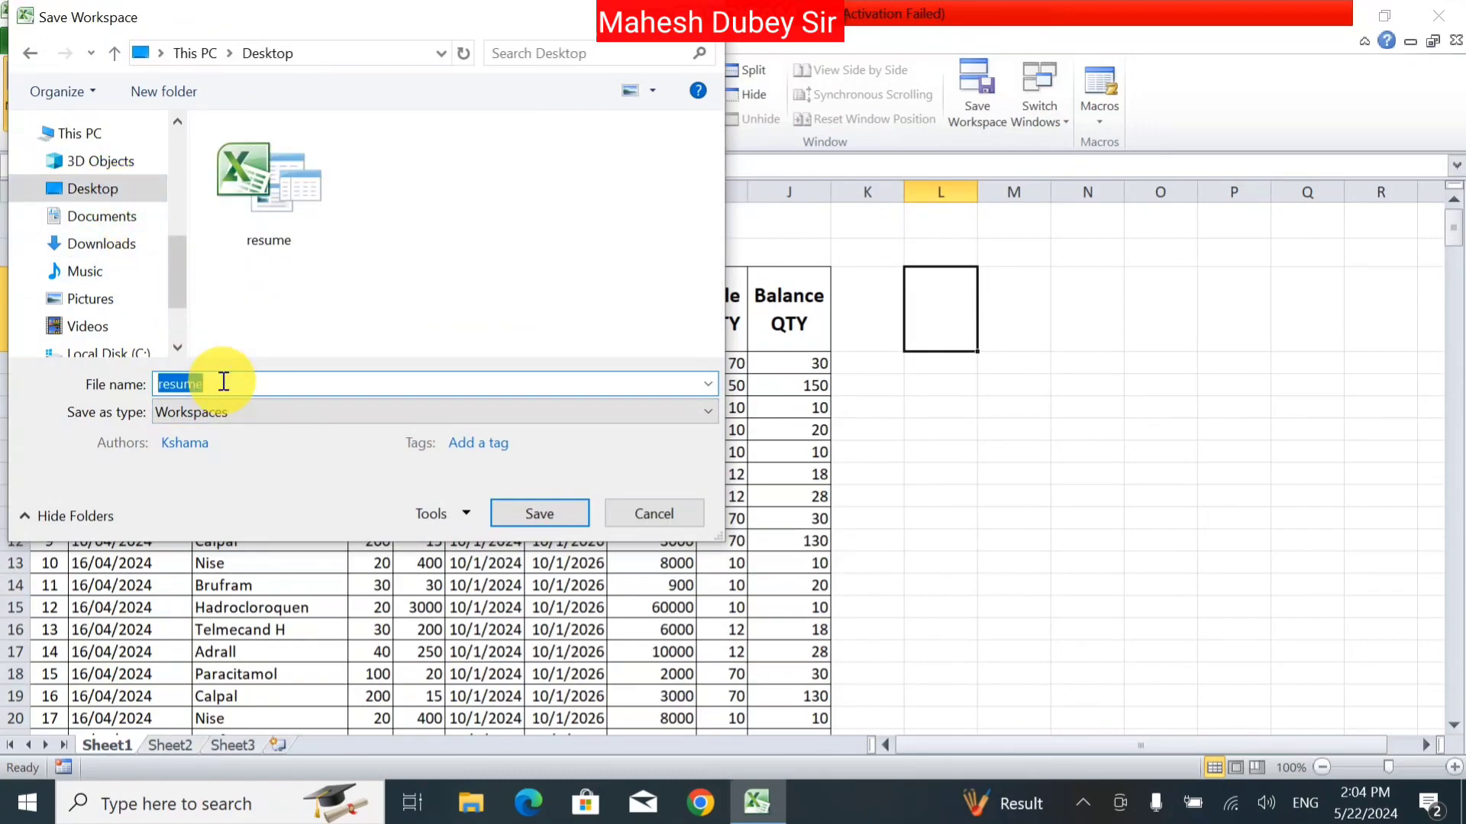
text(r)
key(Return)
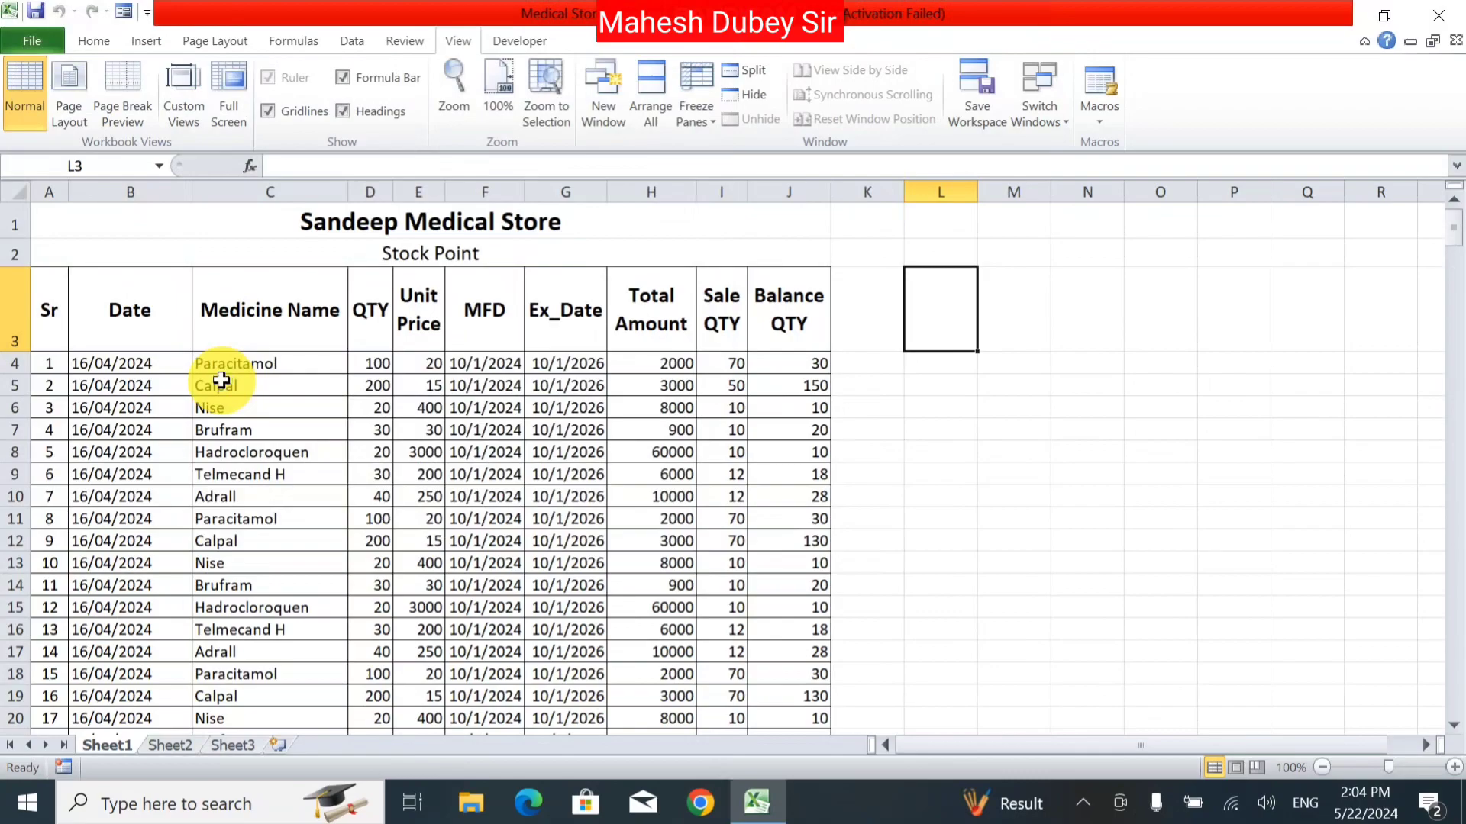
Check the Desktop for the new workspace file, return to the workbook and close Excel.
click(1318, 18)
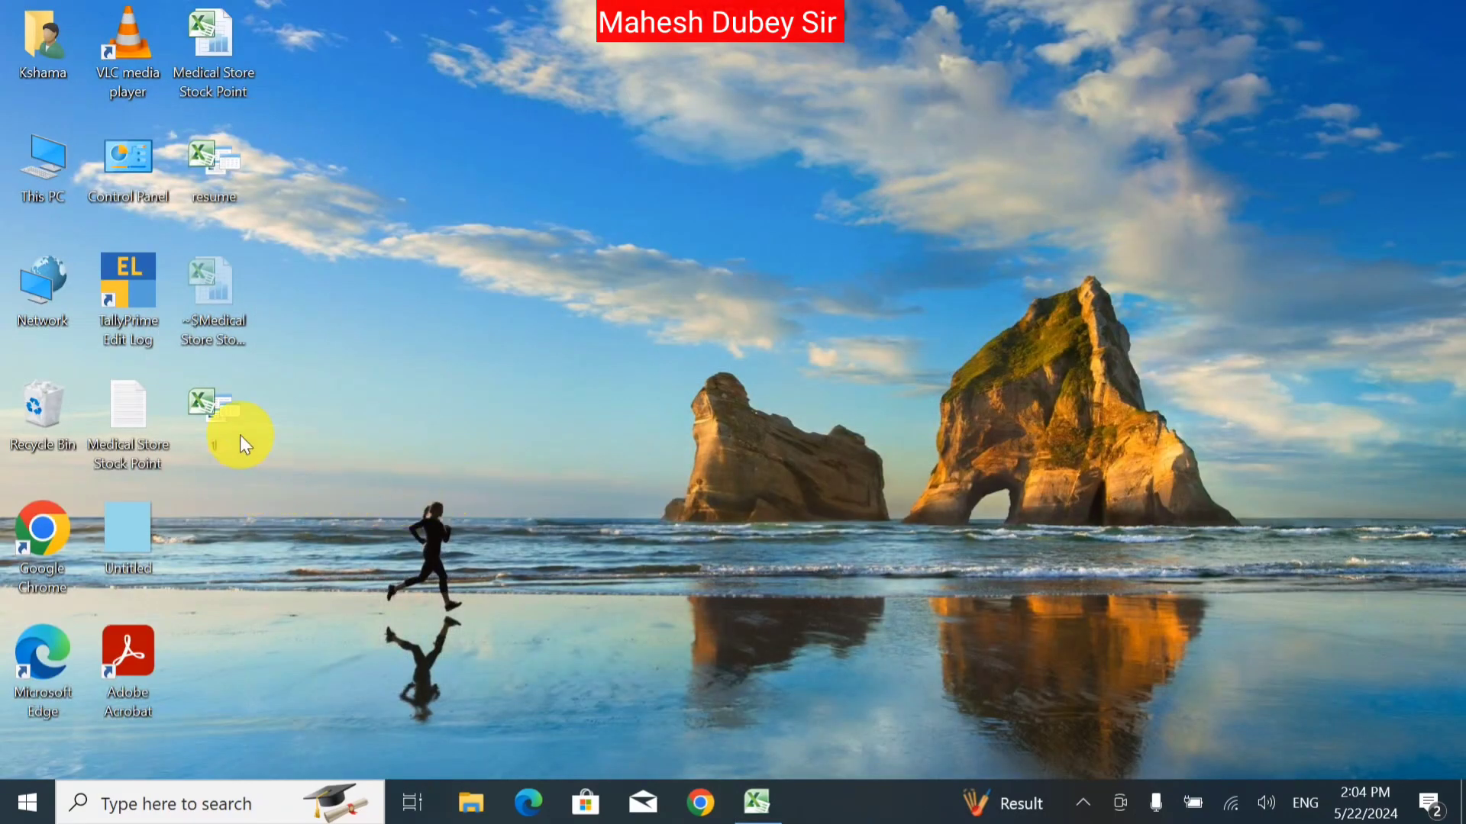
click(753, 801)
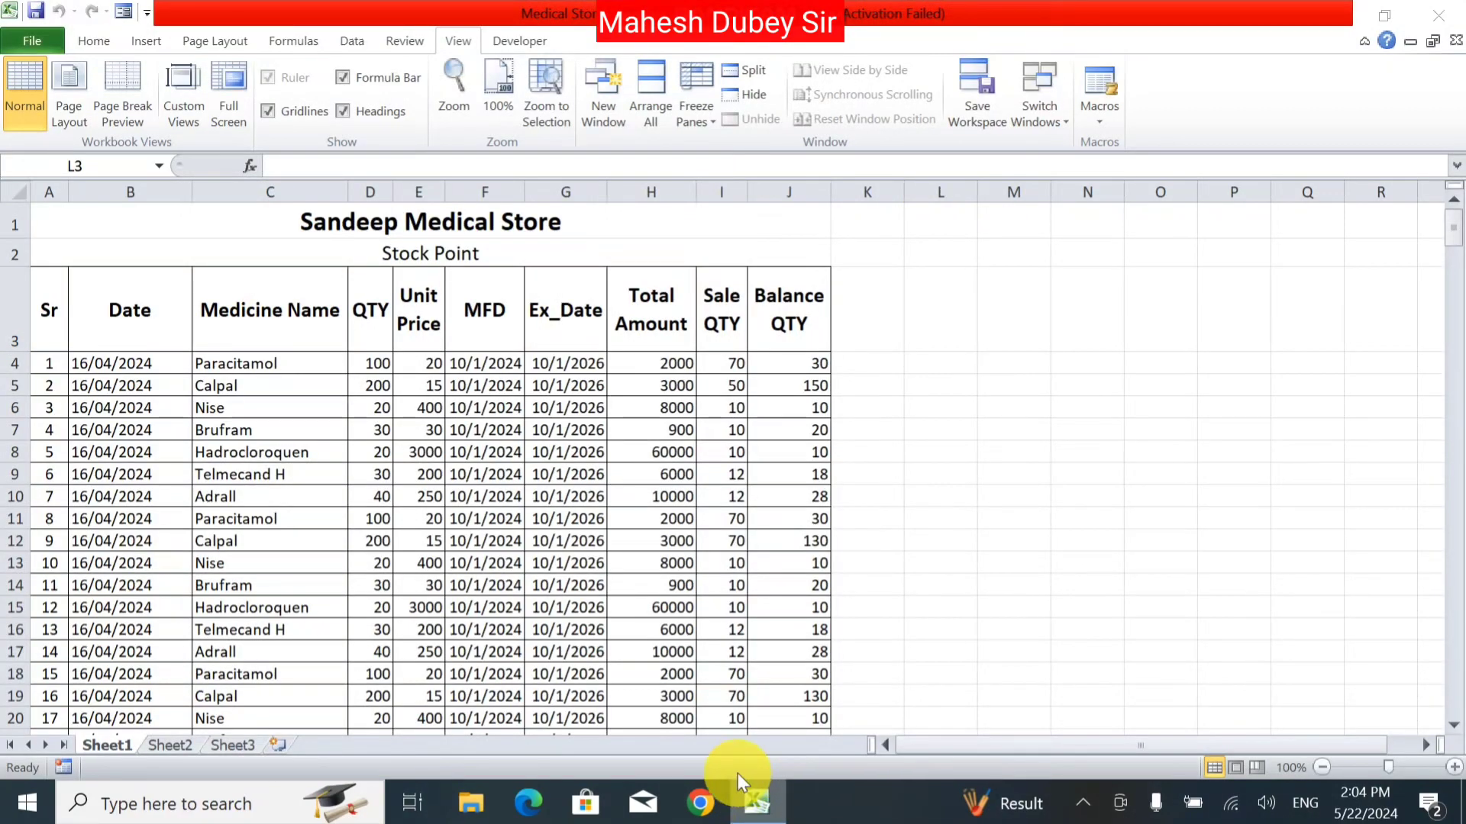
click(1438, 16)
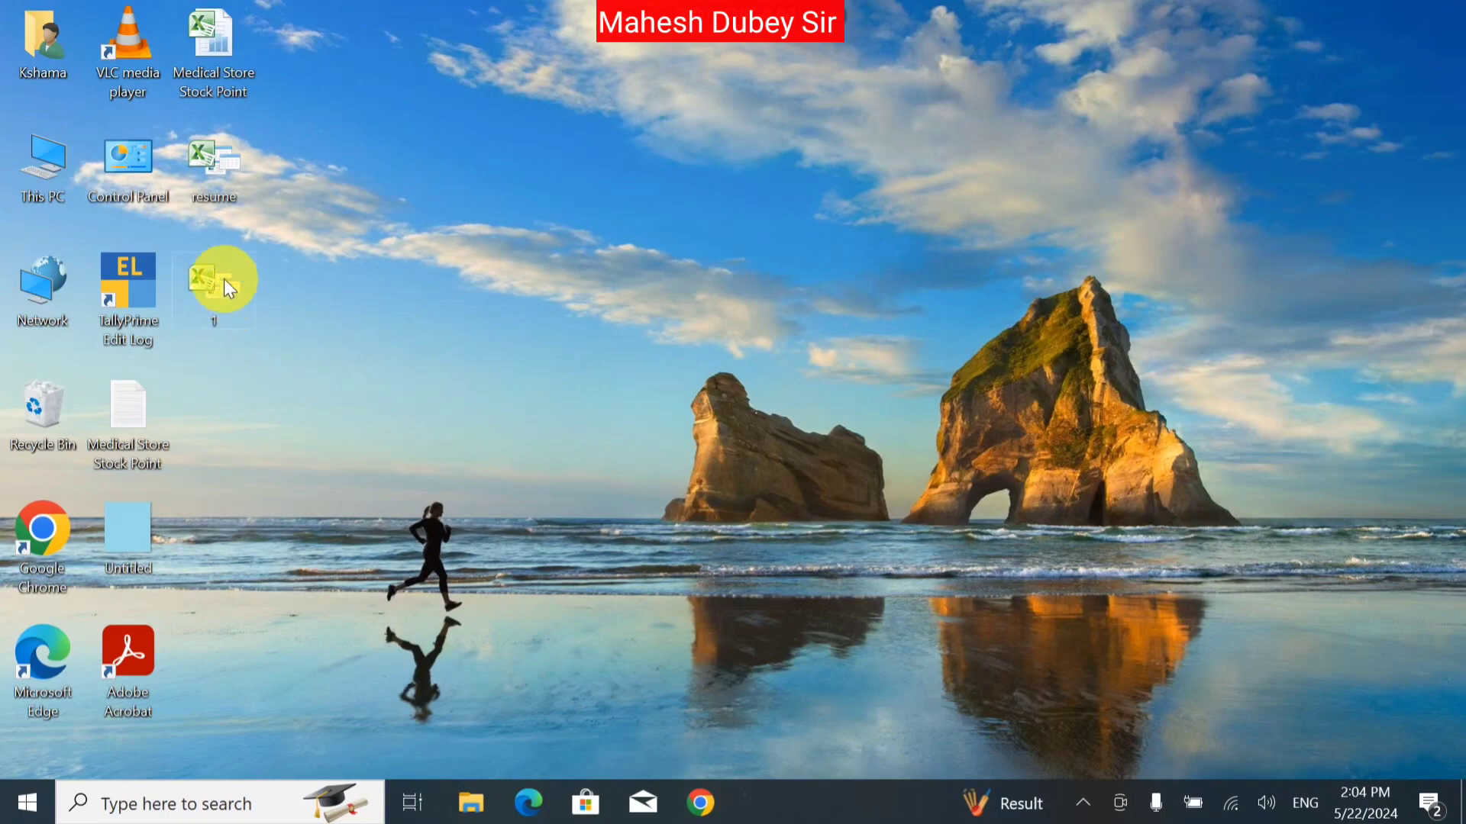
Open workspace 1 from the Desktop, entering the open and write-access passwords and dismissing the activation wizard.
double_click(223, 275)
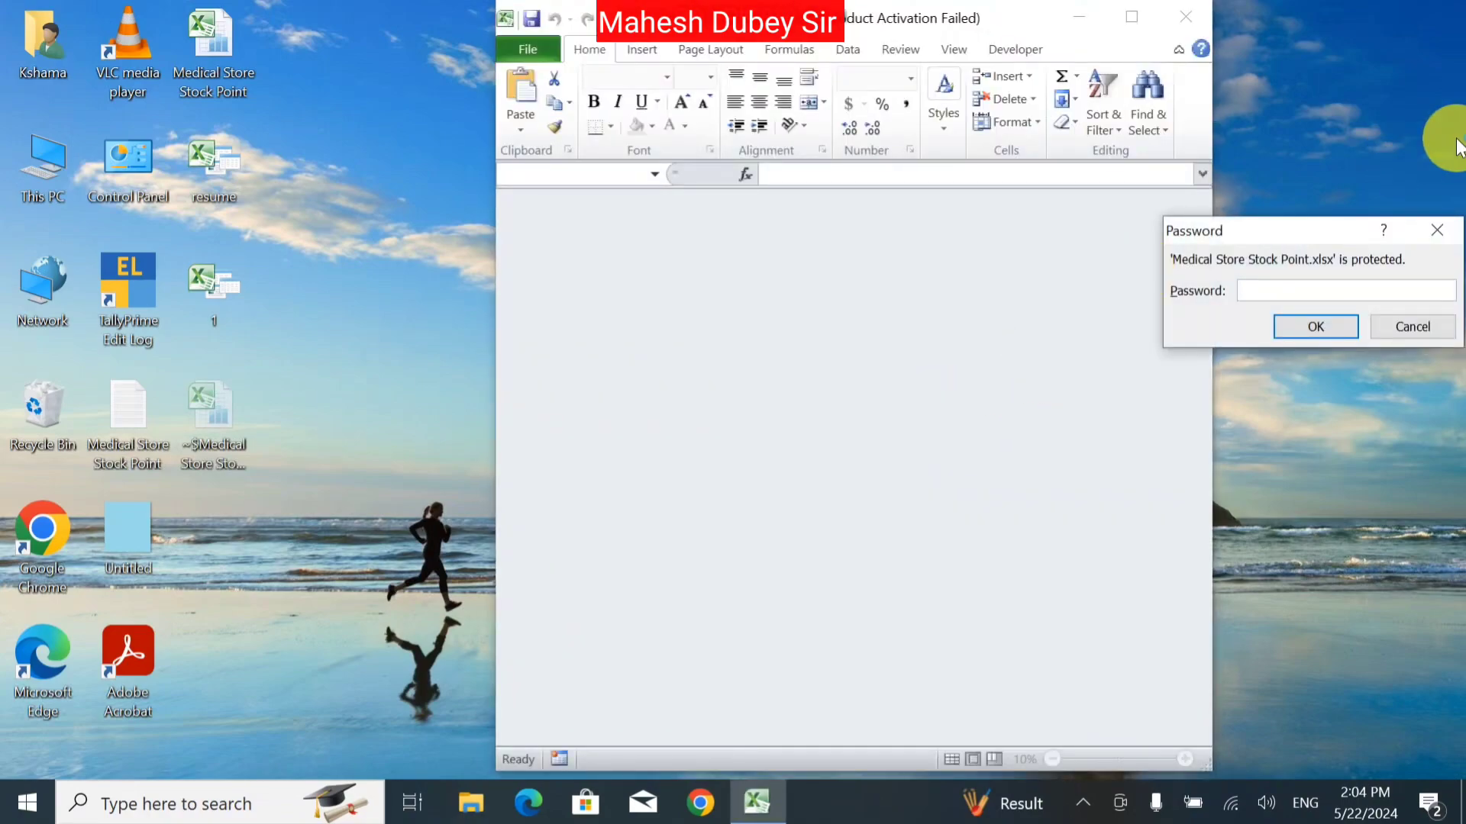
key(Return)
text(1)
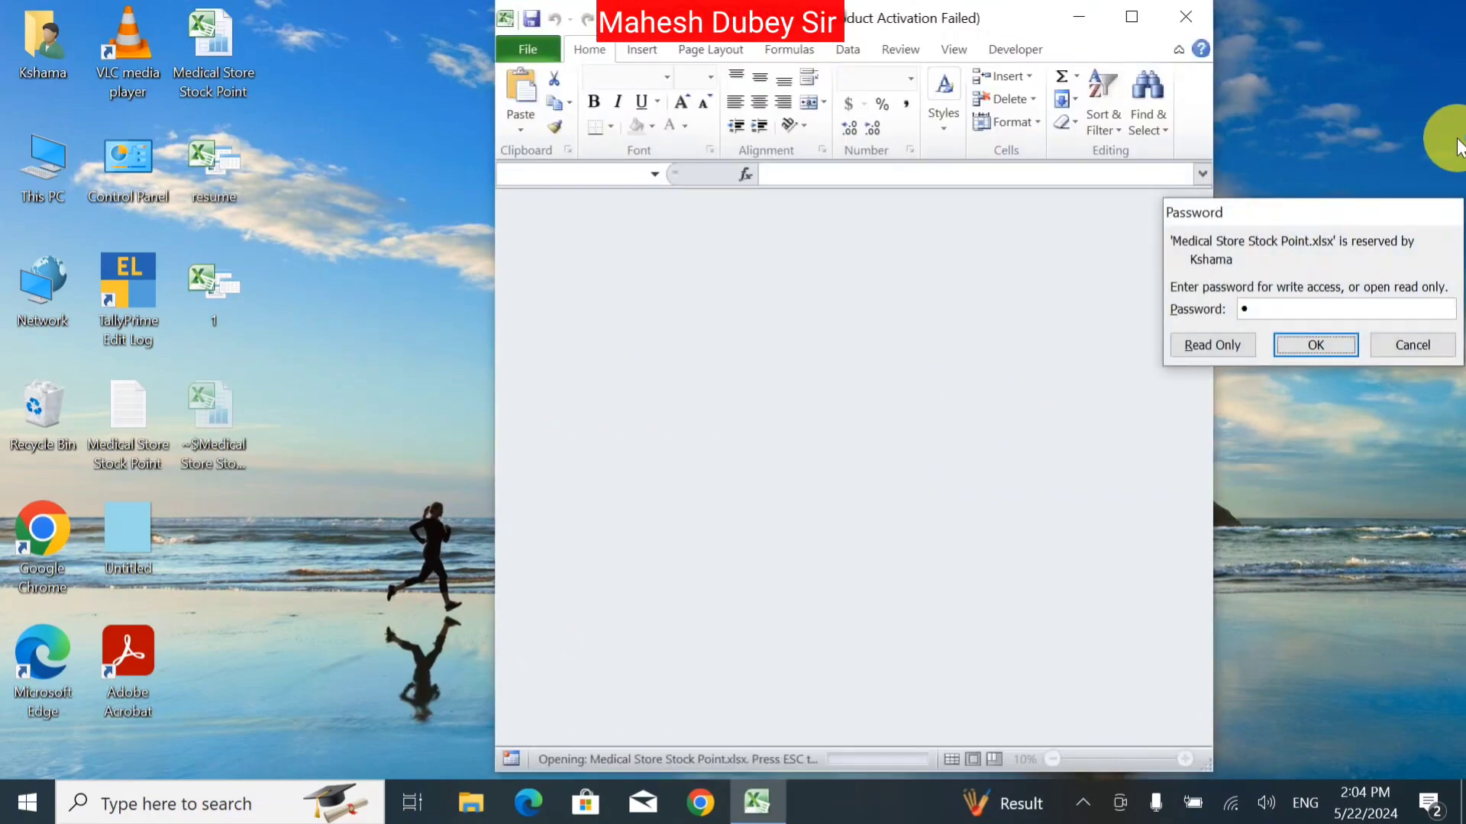
key(Return)
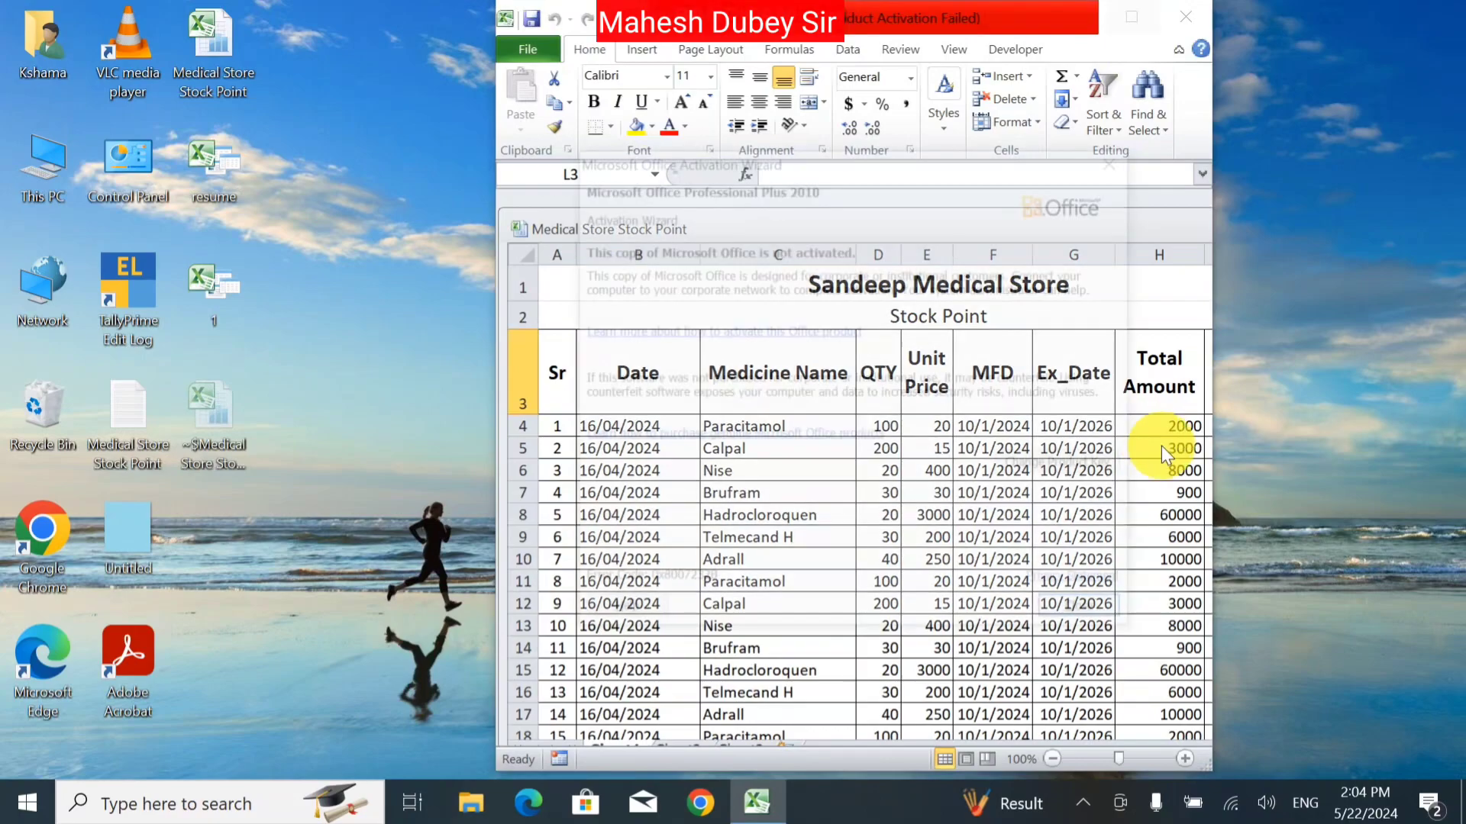
key(Escape)
Maximize the Excel window and the Medical Store Stock Point workbook inside it.
click(1131, 16)
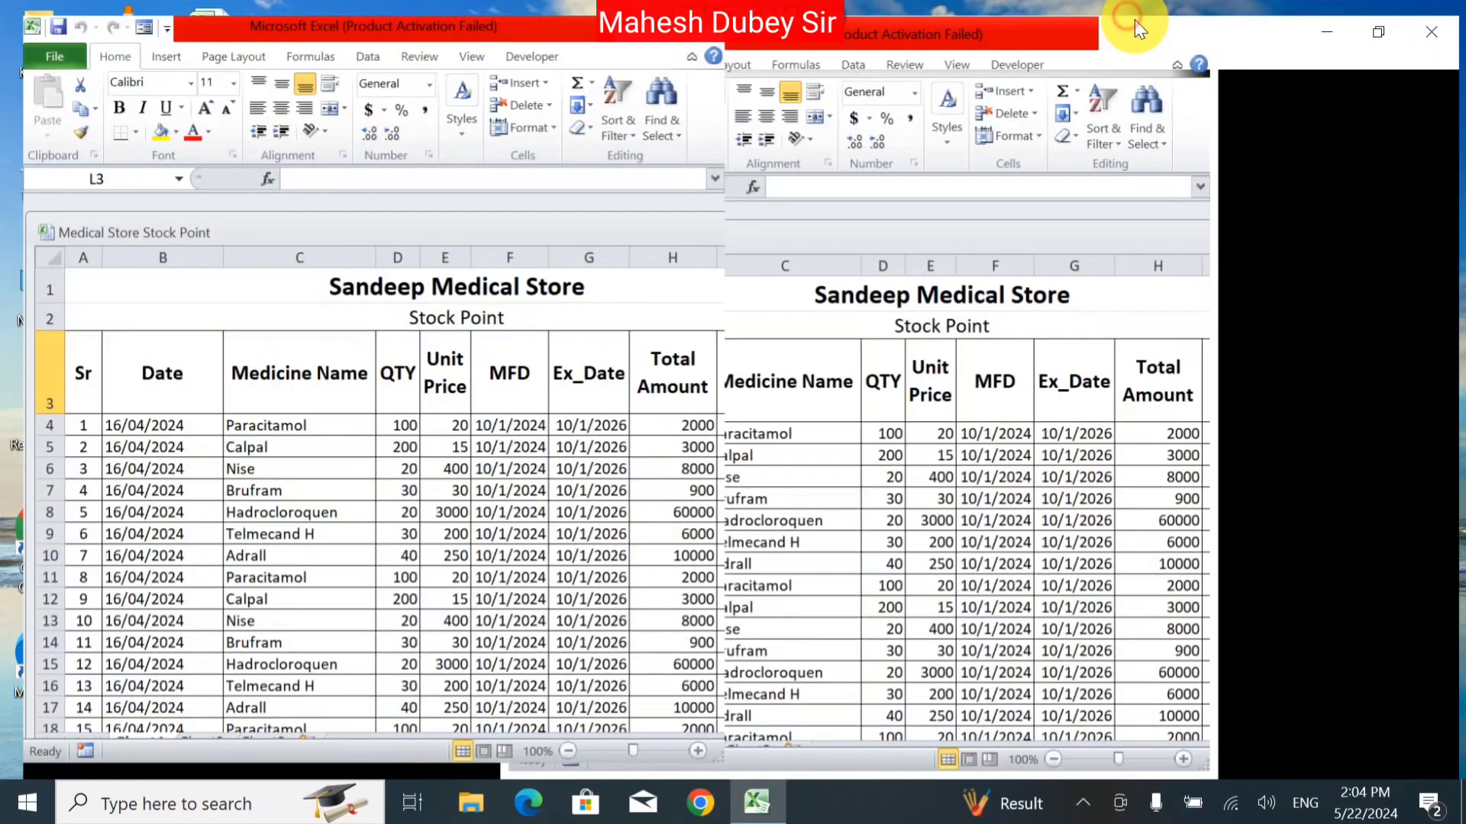
drag(1288, 217, 1257, 209)
double_click(1257, 209)
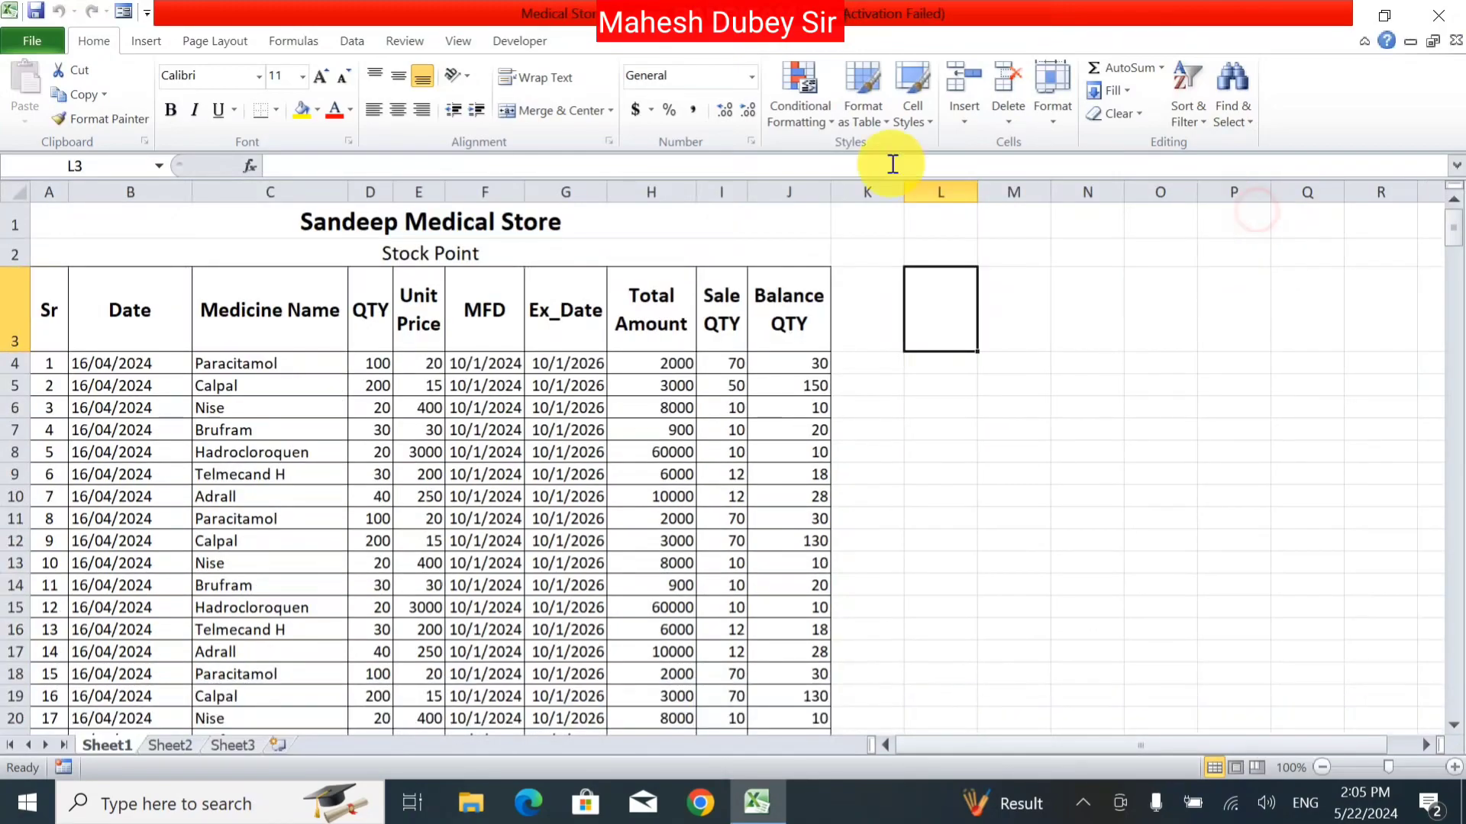
Open the HP Gais Agency workbook, listed directly below Bank among the recent workbooks.
click(37, 33)
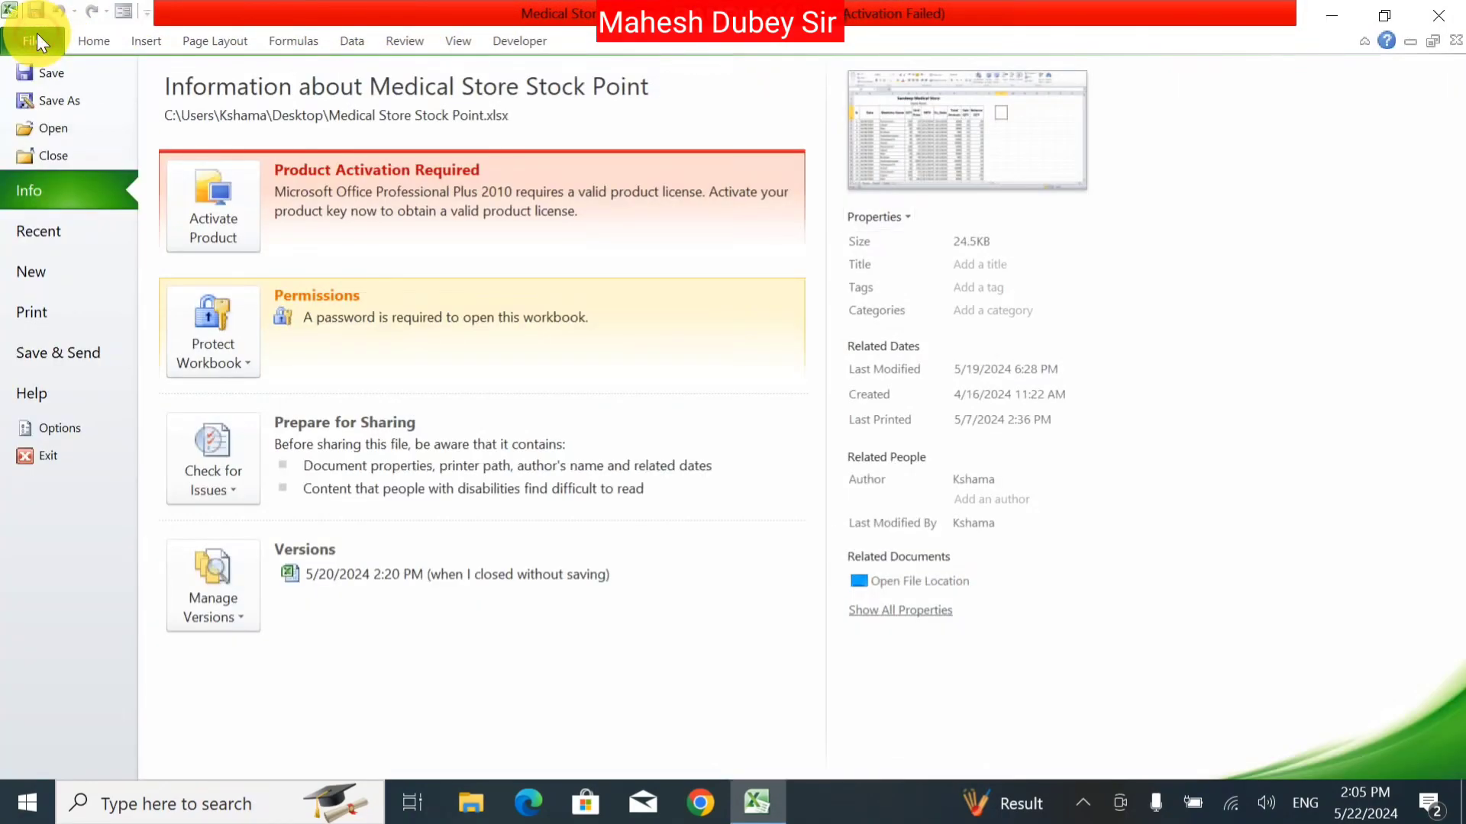
click(84, 229)
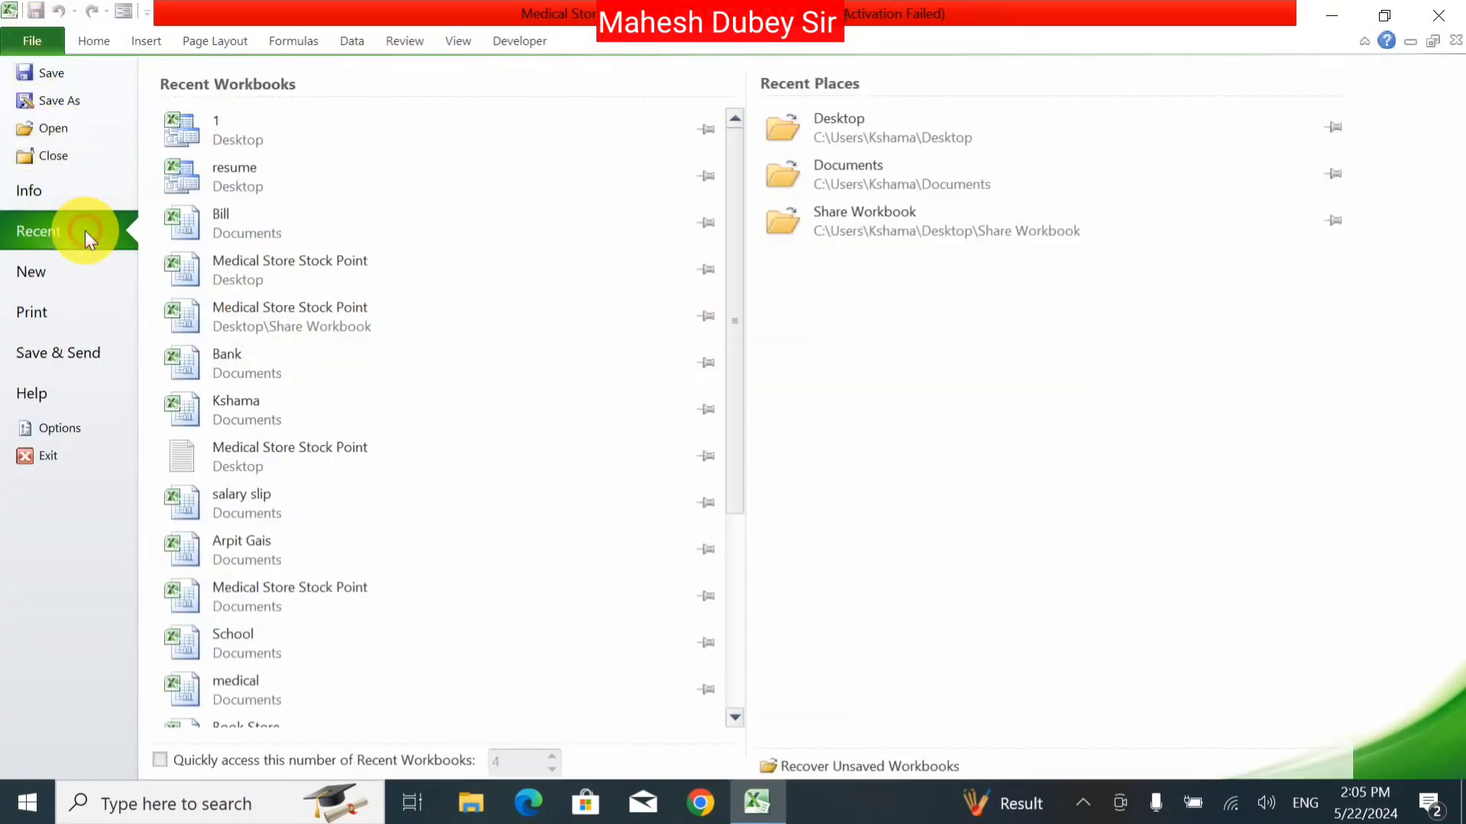
click(237, 398)
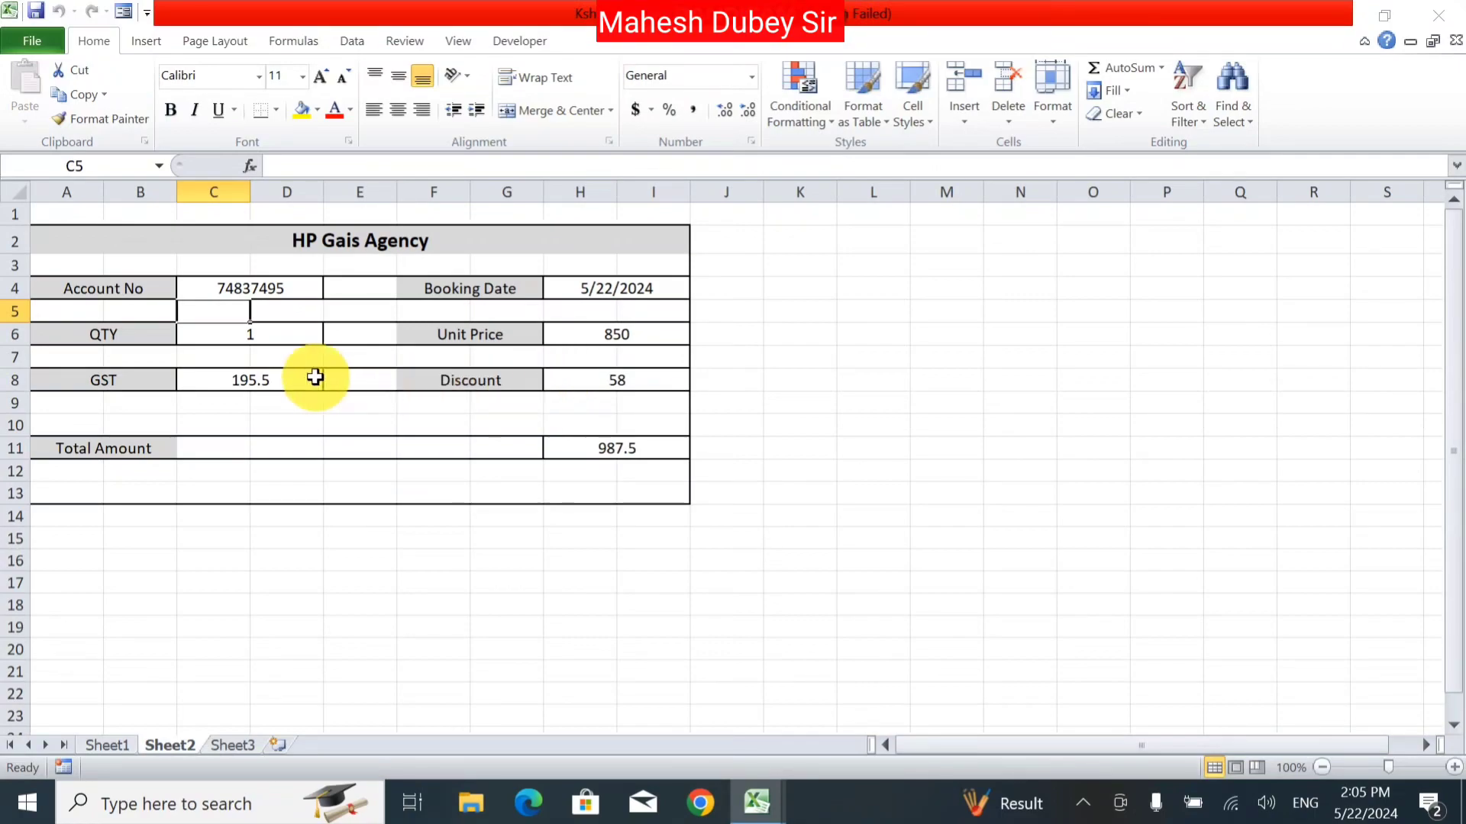
Select cell H7 and save the open workbooks as a workspace file named 2 on the Desktop.
click(458, 41)
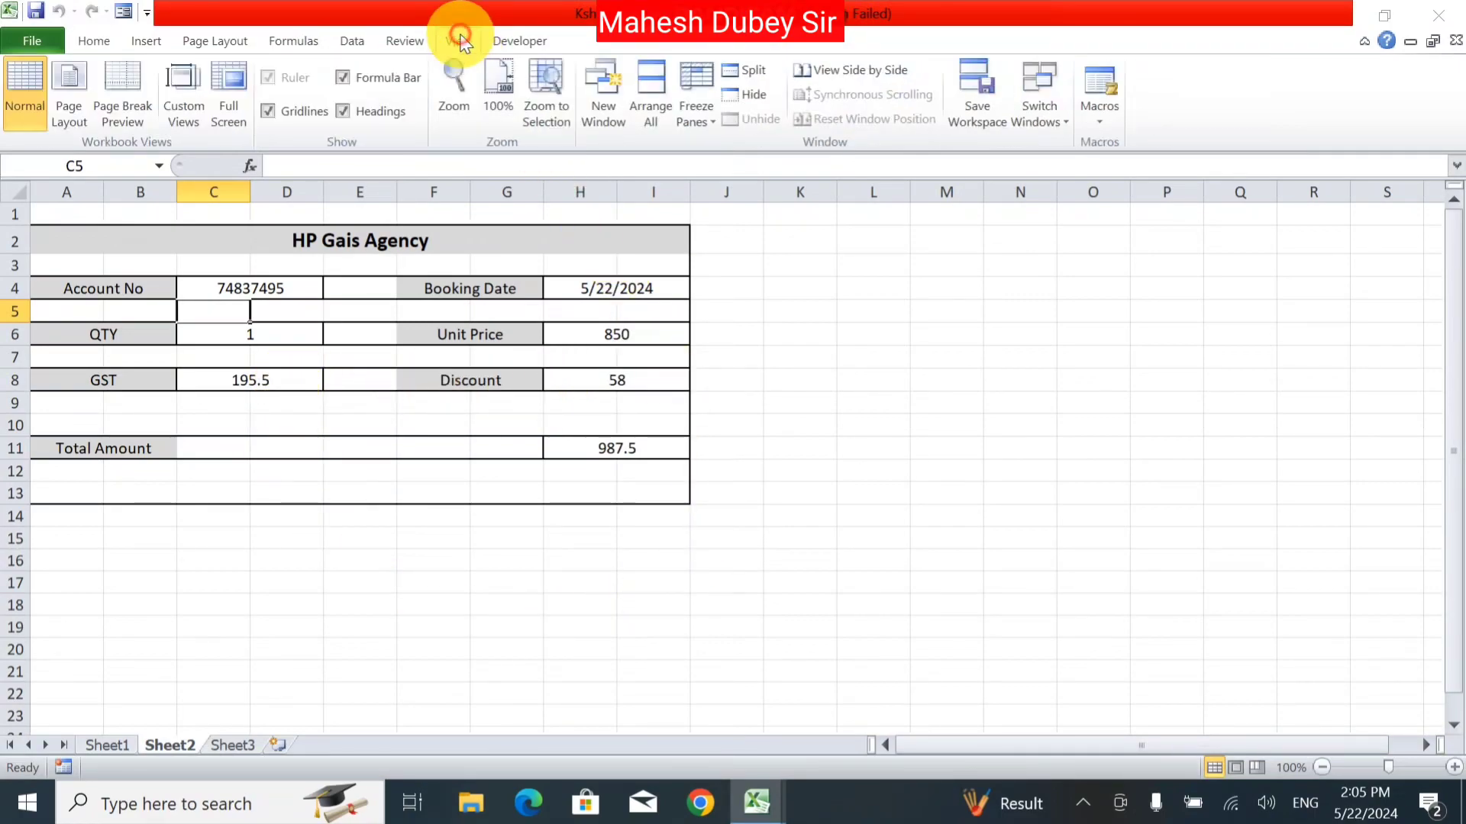
click(580, 356)
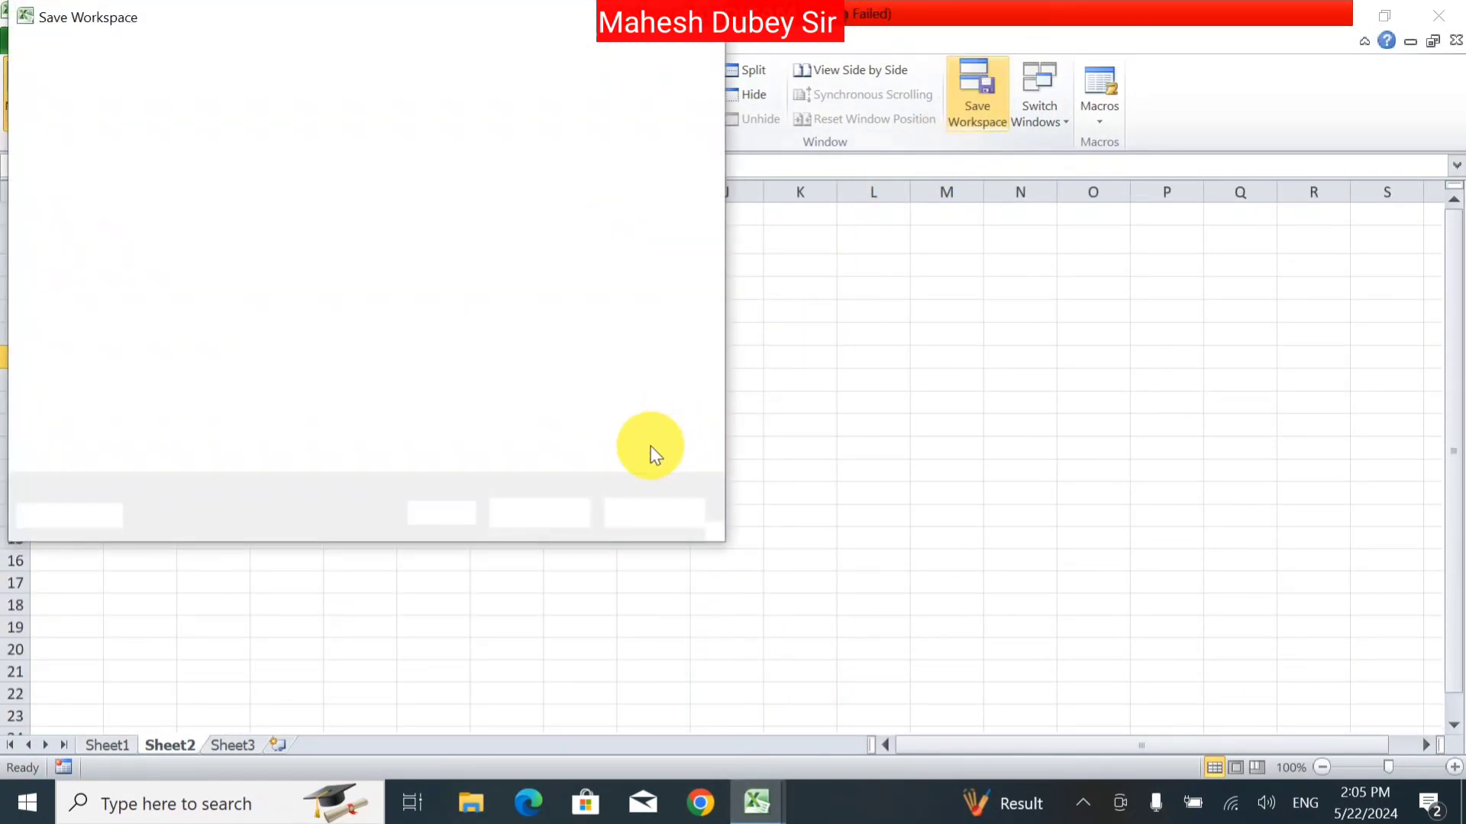
click(96, 190)
click(188, 389)
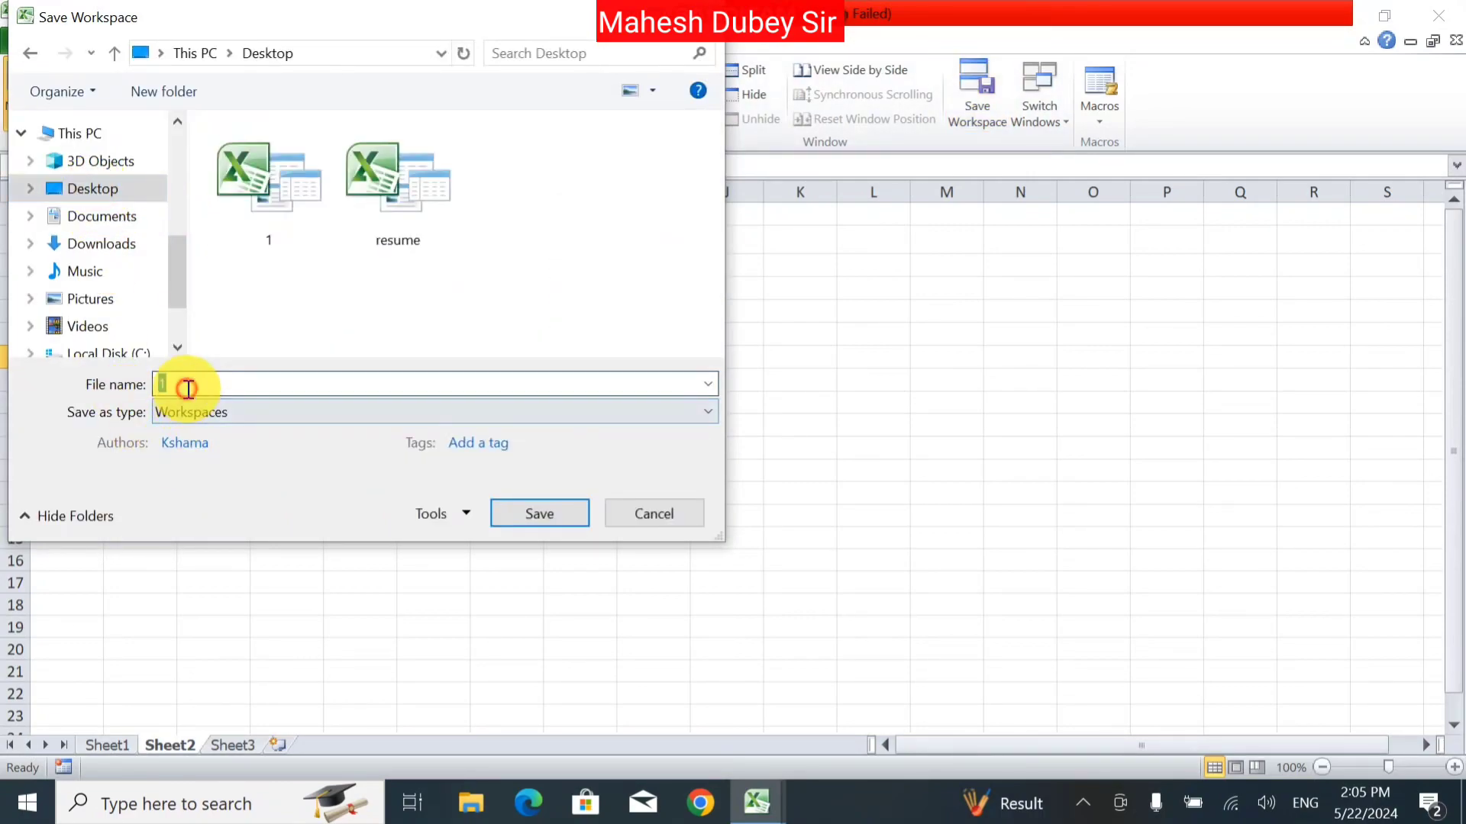
text(2)
key(Return)
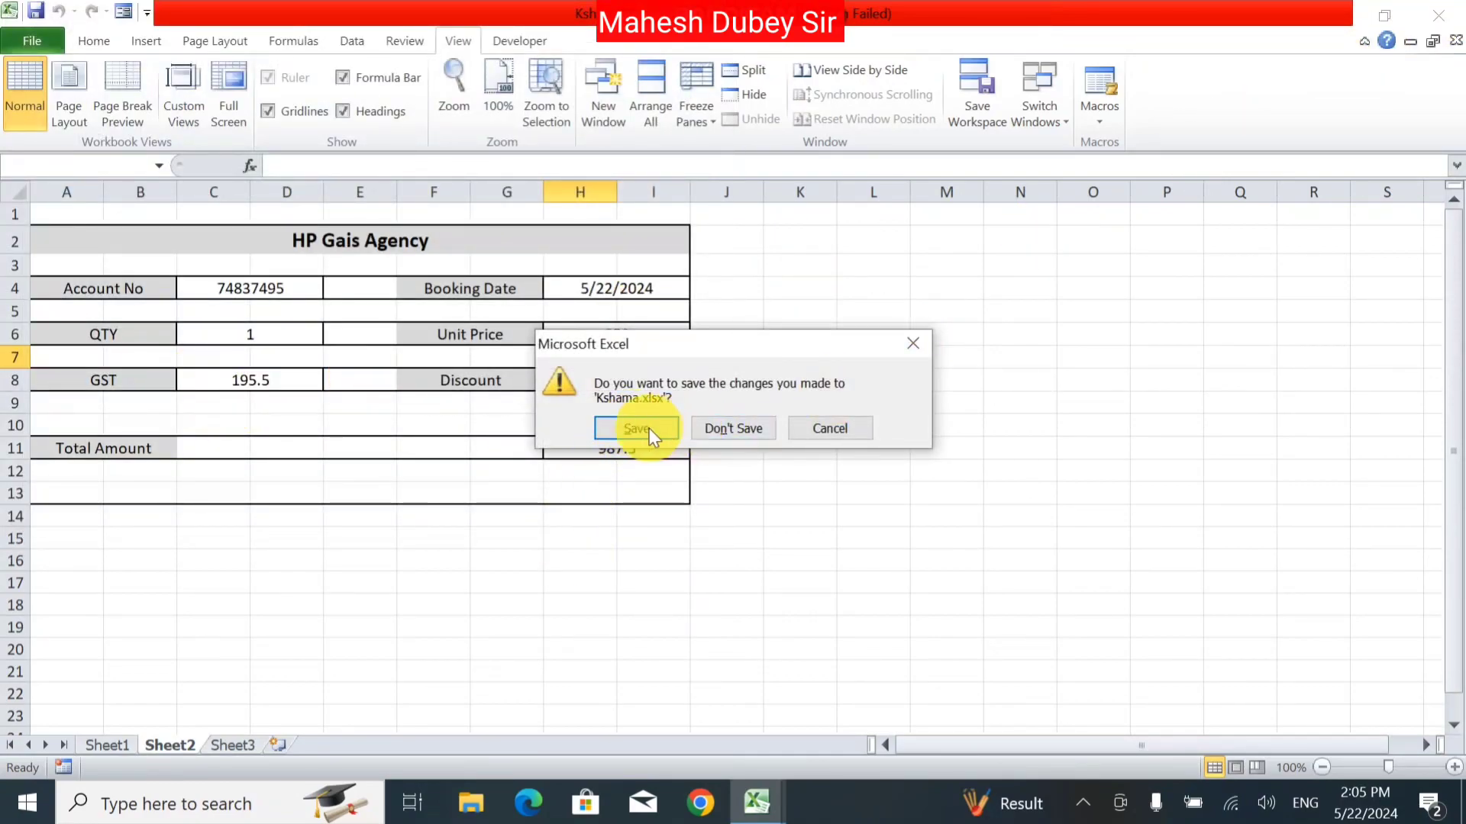
Save the changes to the HP Gais Agency workbook and close all open workbooks.
click(626, 428)
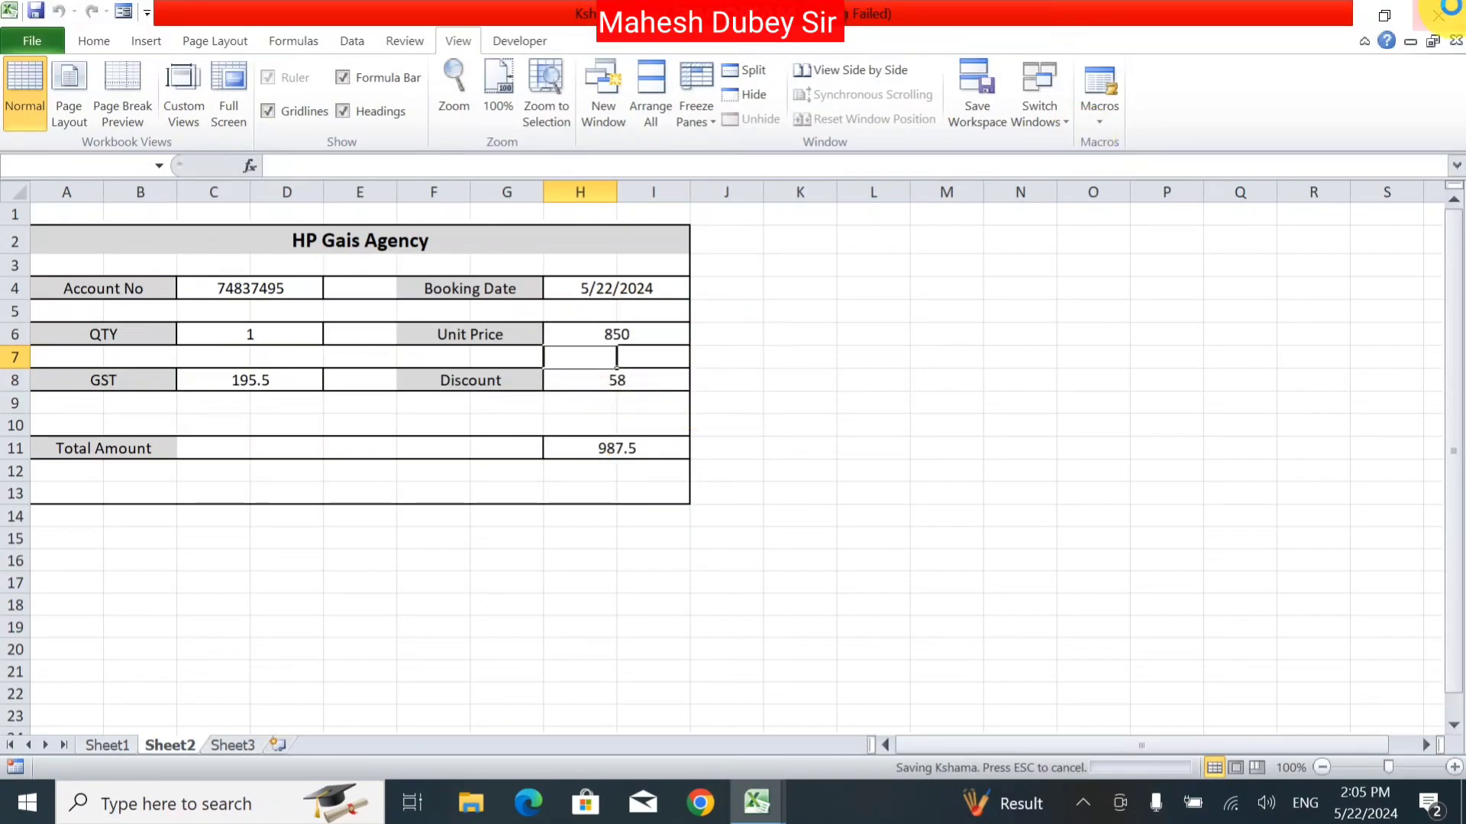
click(1432, 16)
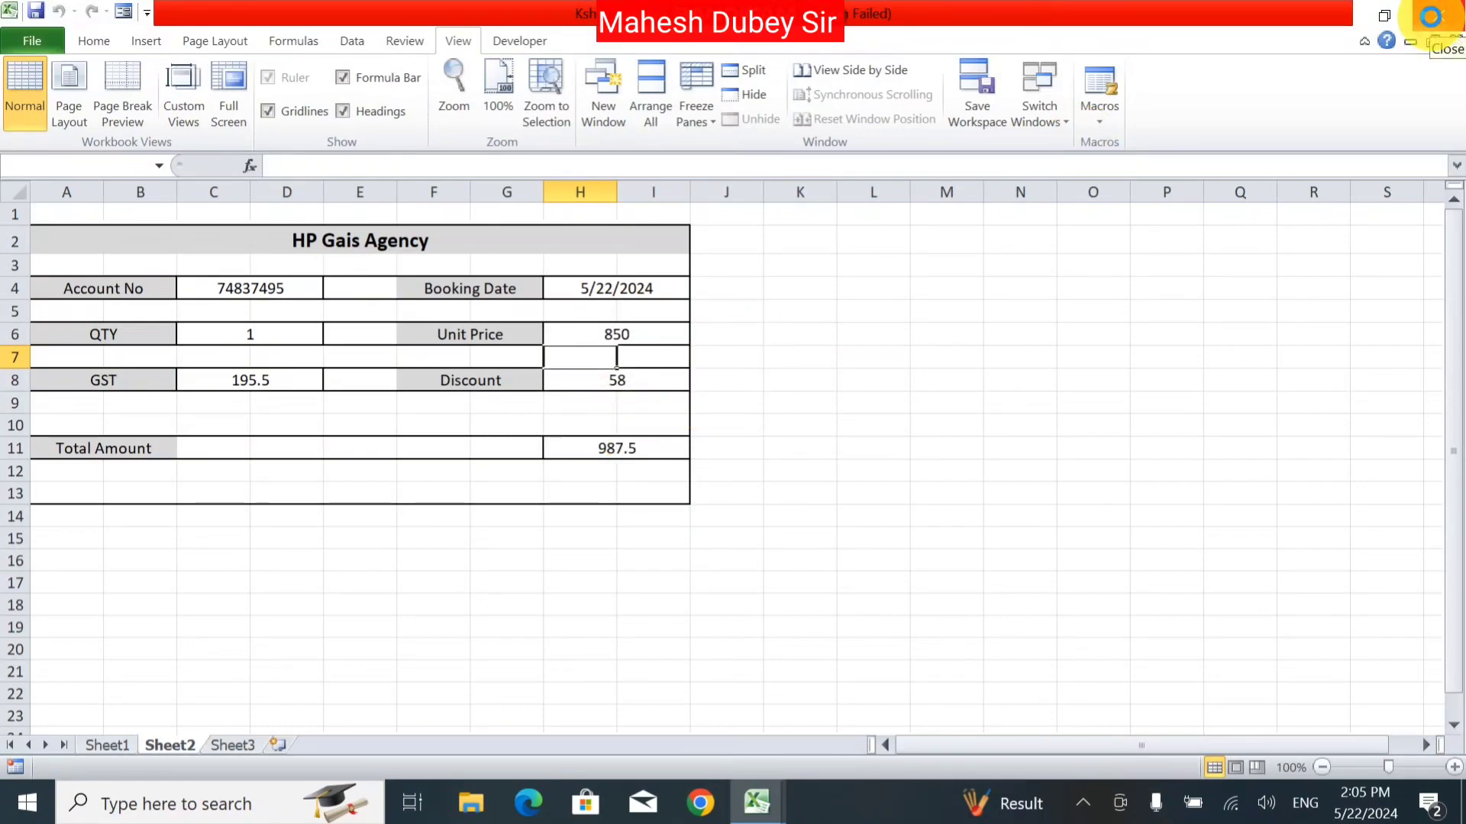
click(1465, 1)
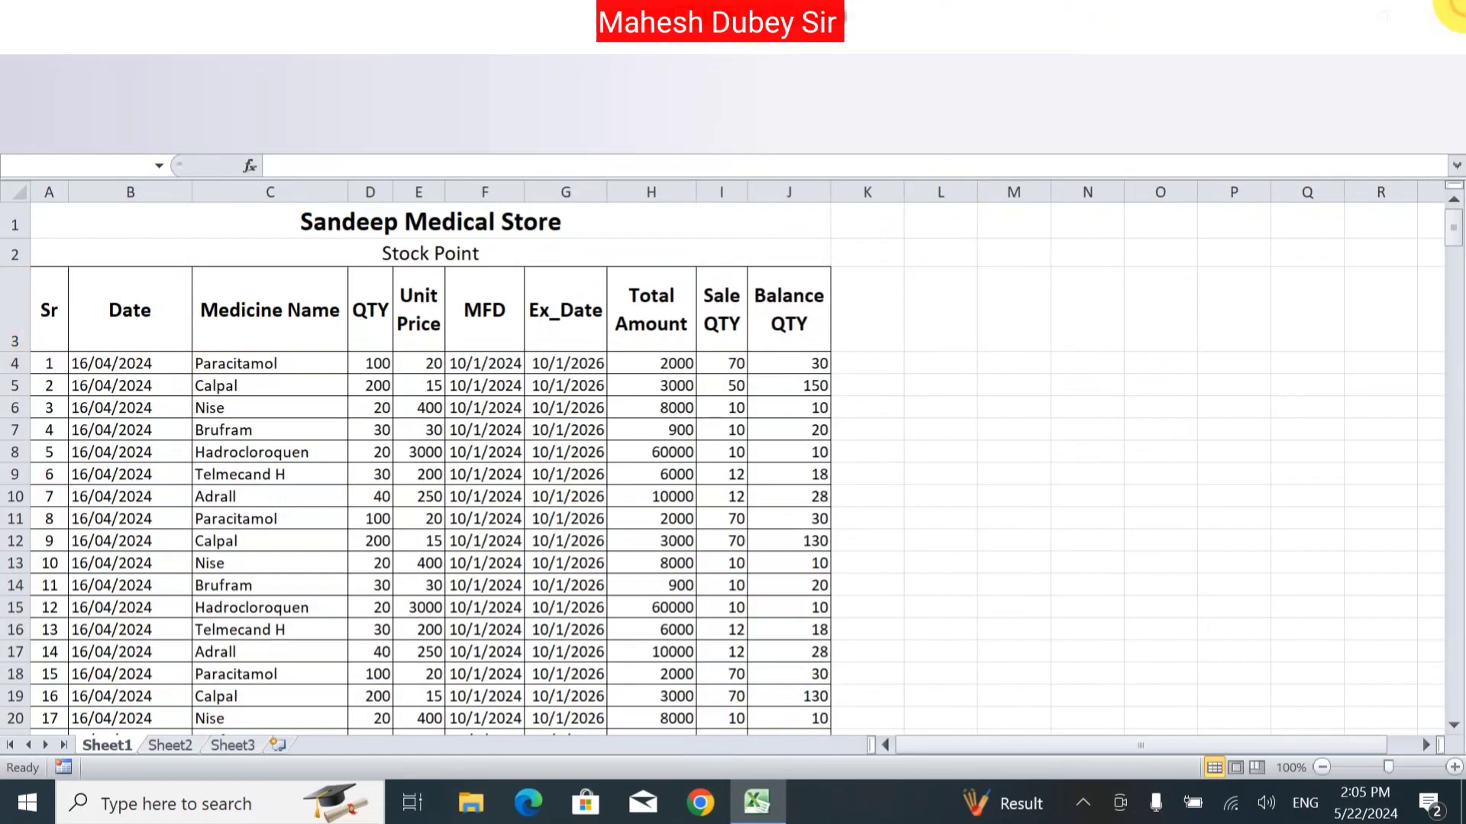
Open workspace 2 from the Desktop, entering the open and write-access passwords and dismissing the activation wizard.
double_click(218, 416)
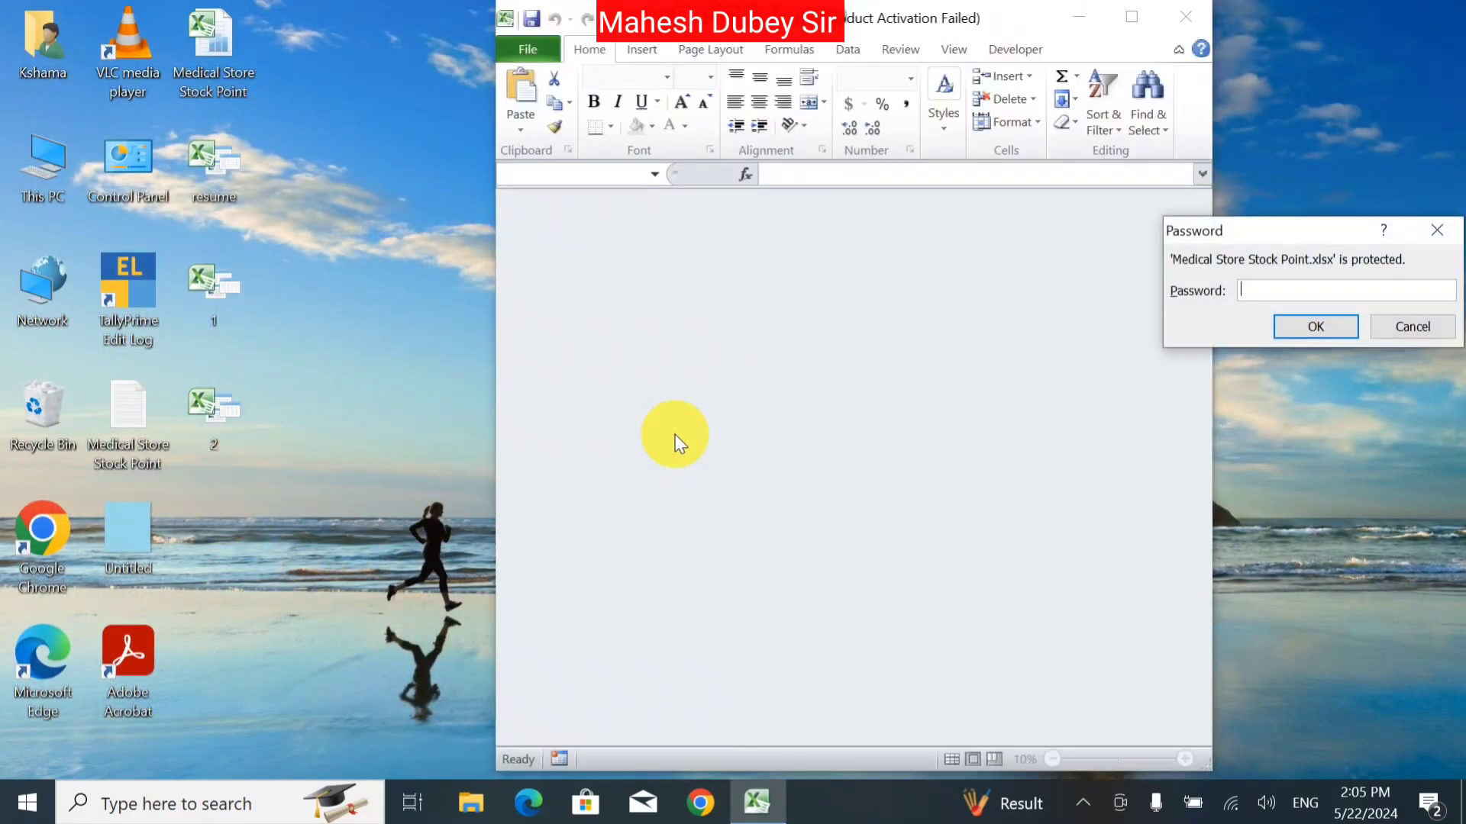
key(Return)
text(1)
key(Return)
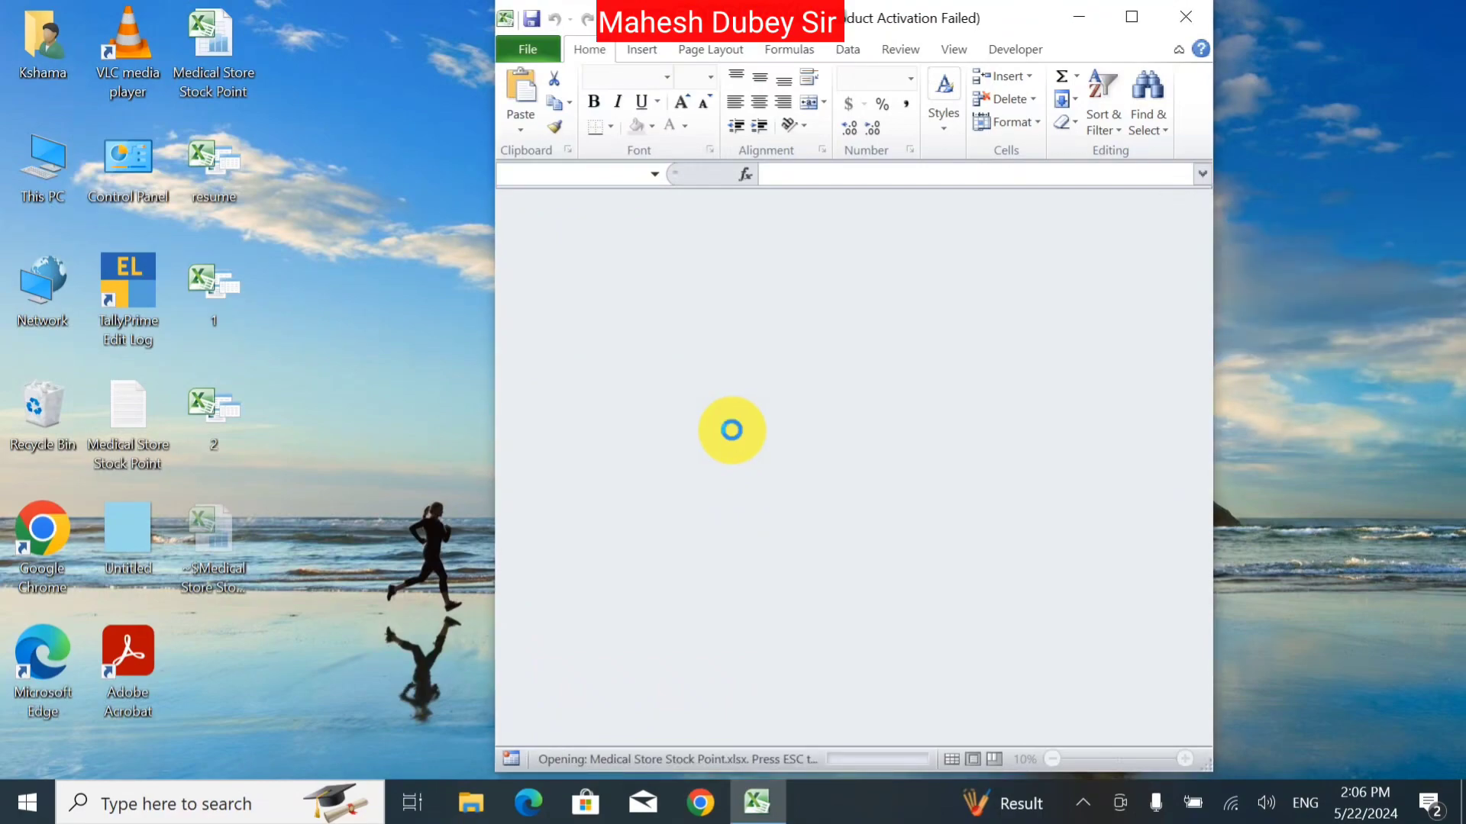
click(1117, 158)
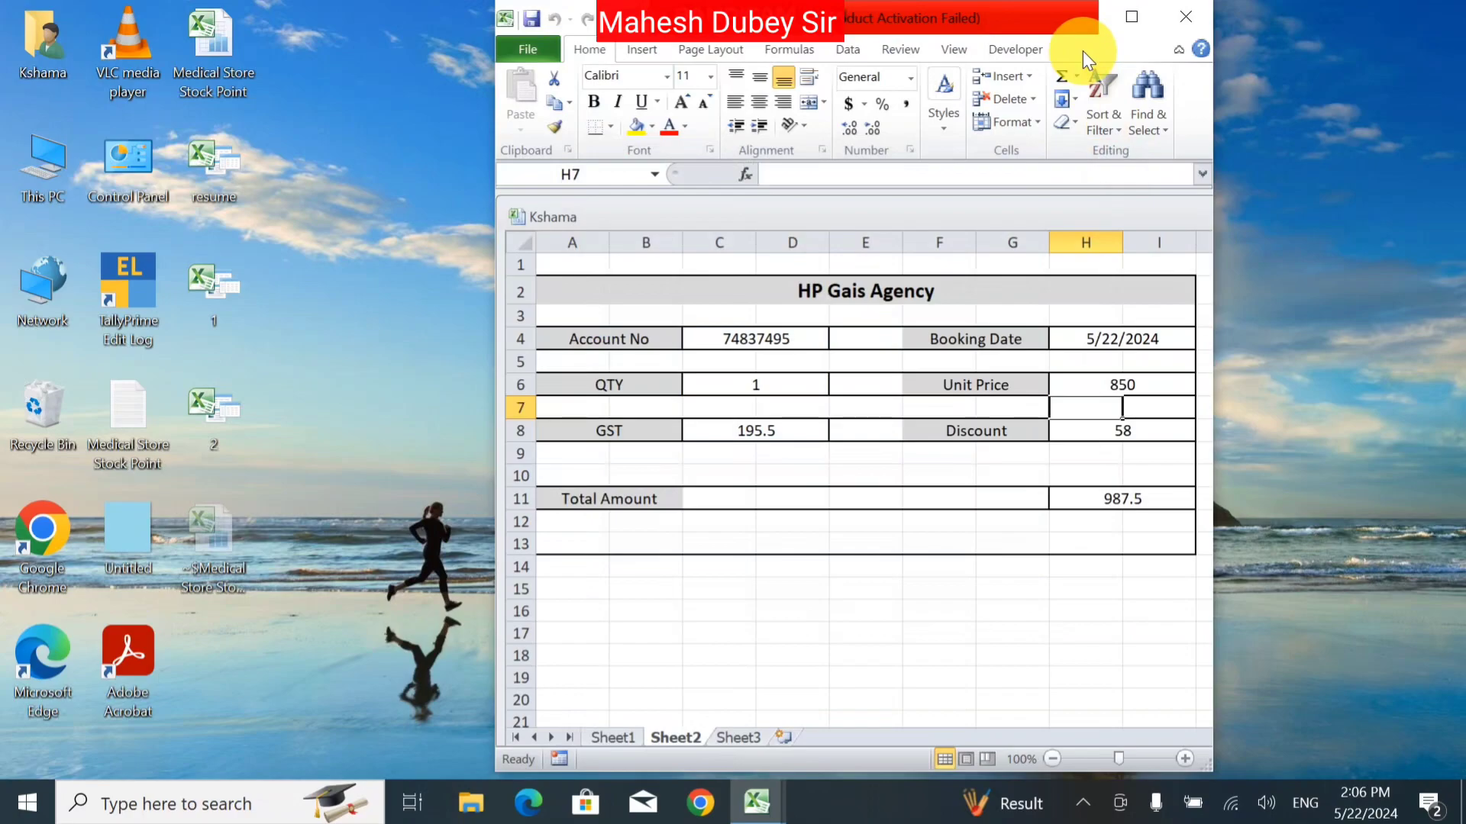
Maximize the program window, move the HP Gais Agency workbook window aside and maximize the Medical Store Stock Point workbook.
click(1130, 14)
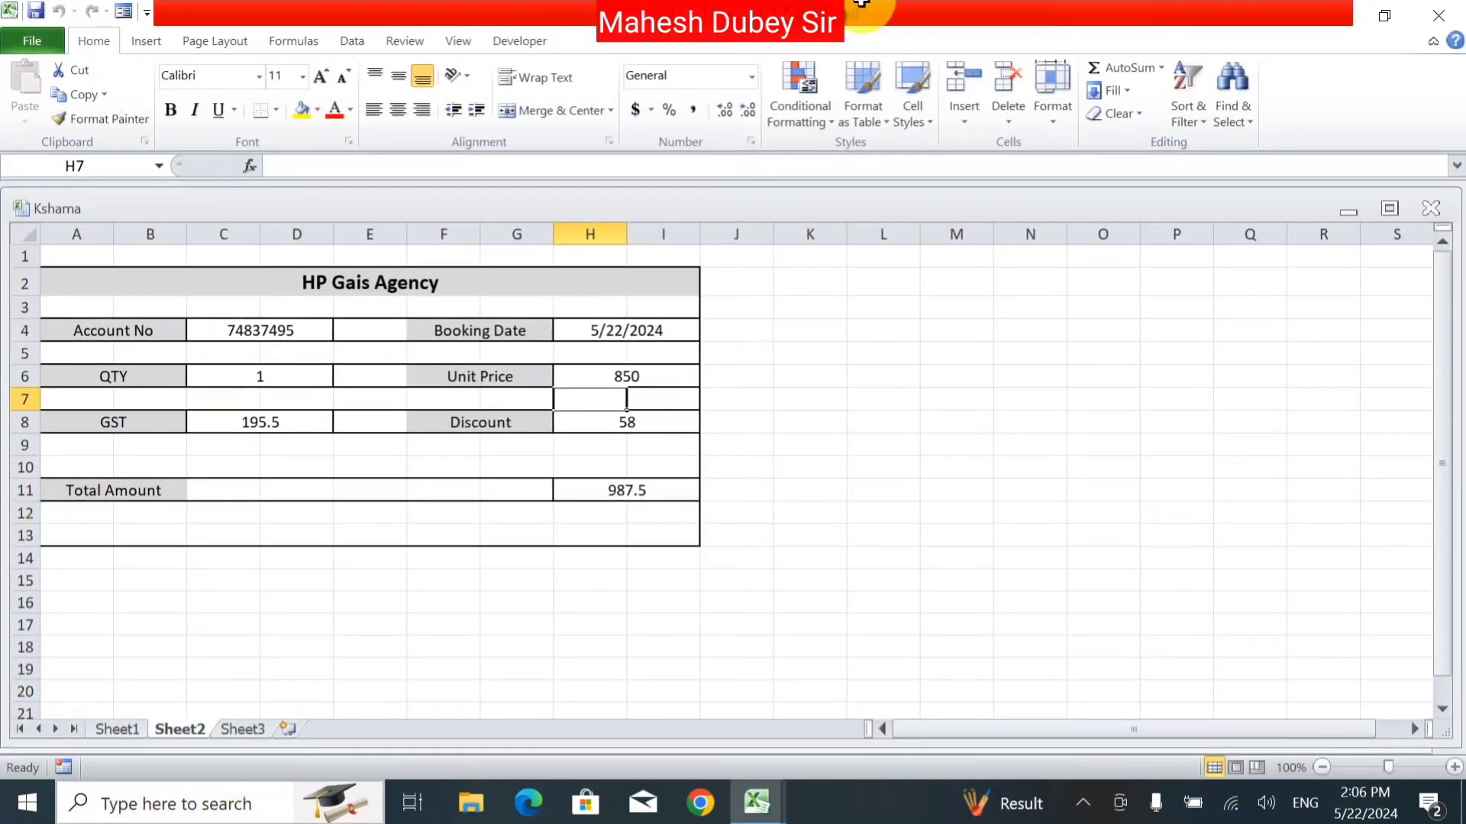
drag(405, 213, 438, 482)
click(592, 310)
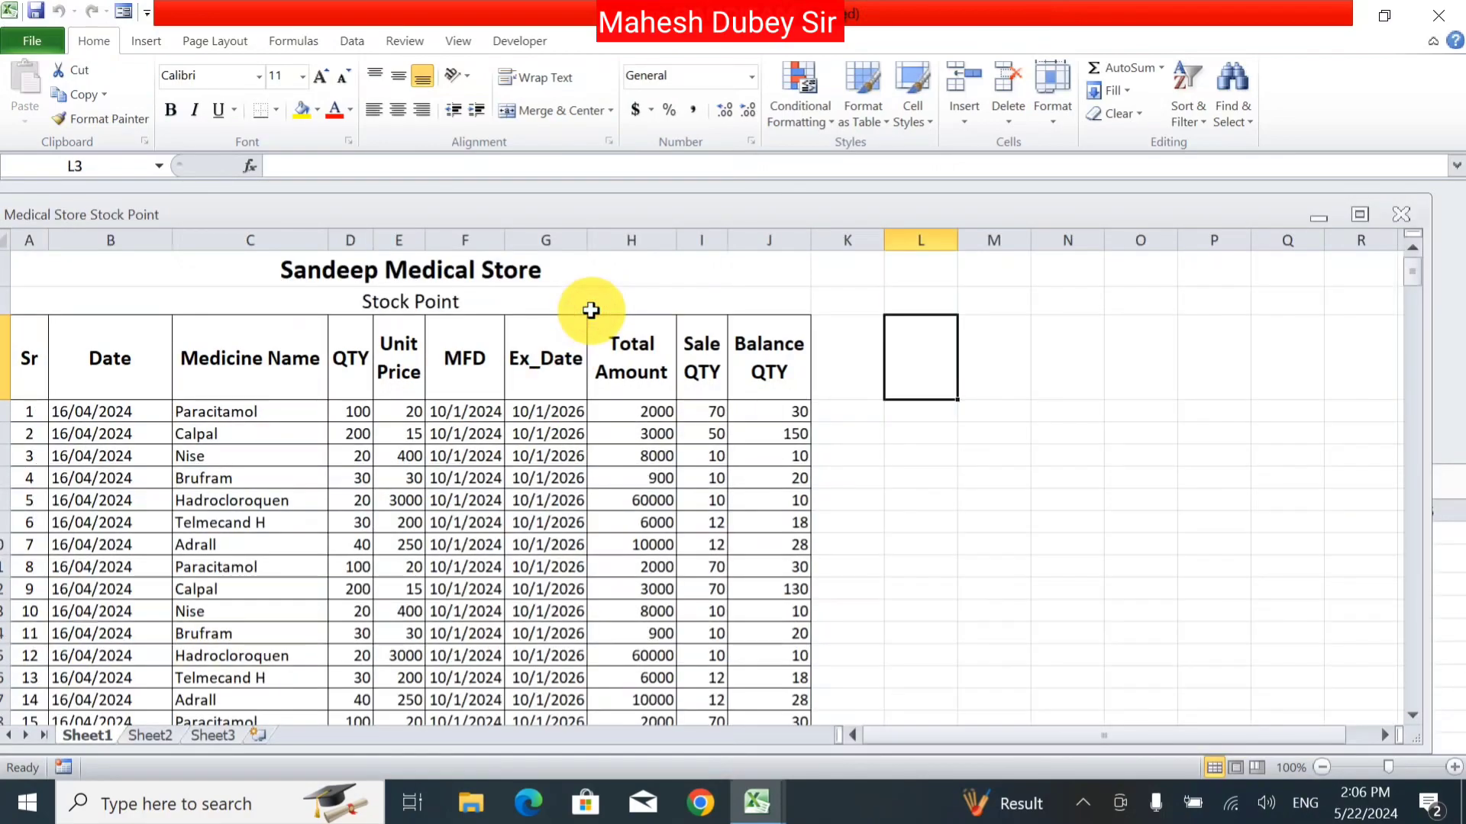
drag(671, 217, 742, 345)
double_click(742, 345)
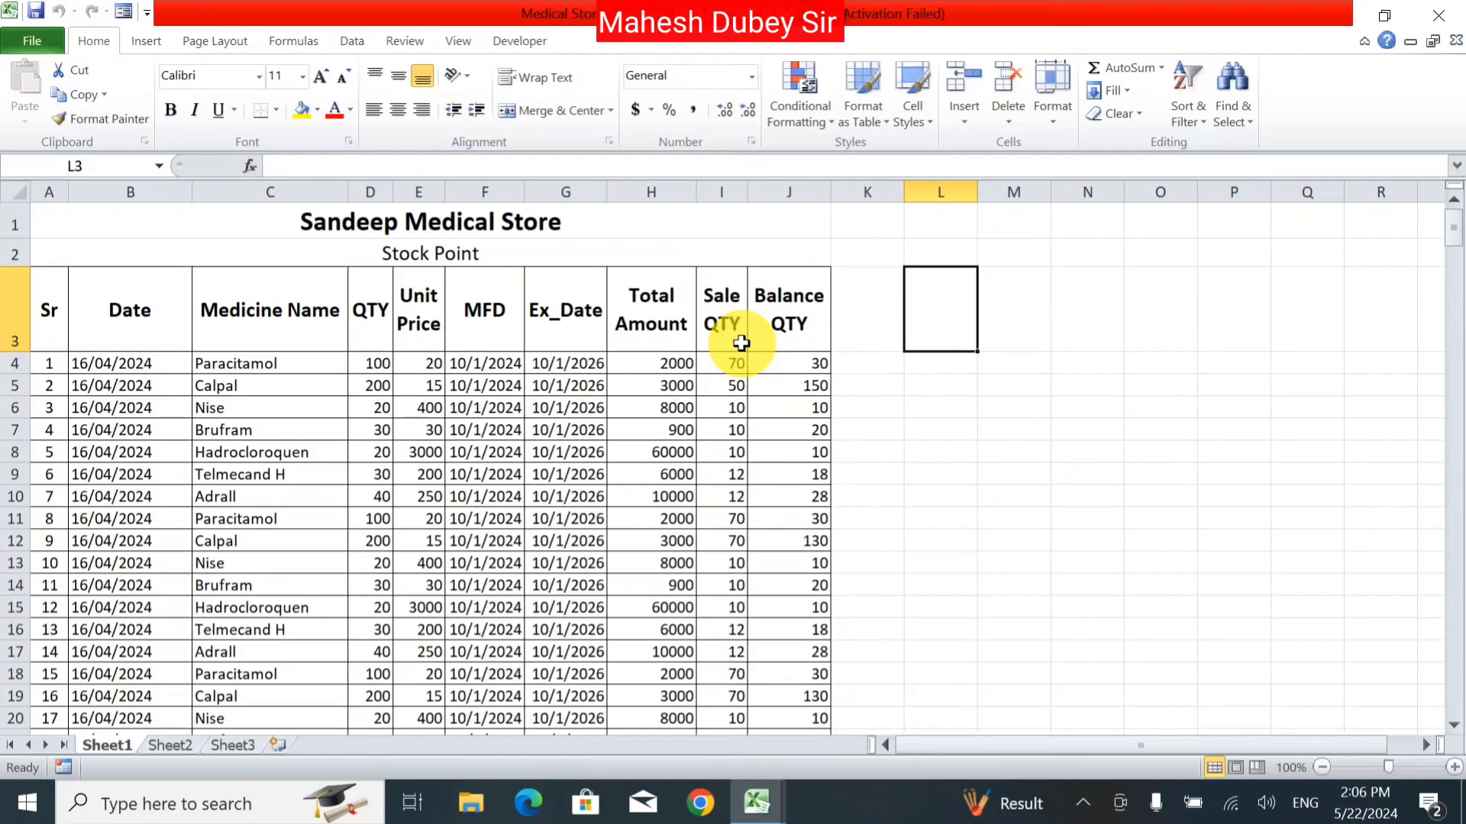
Switch to the HP Gais Agency workbook and back to Medical Store Stock Point with Switch Windows, and preview both open windows.
click(459, 39)
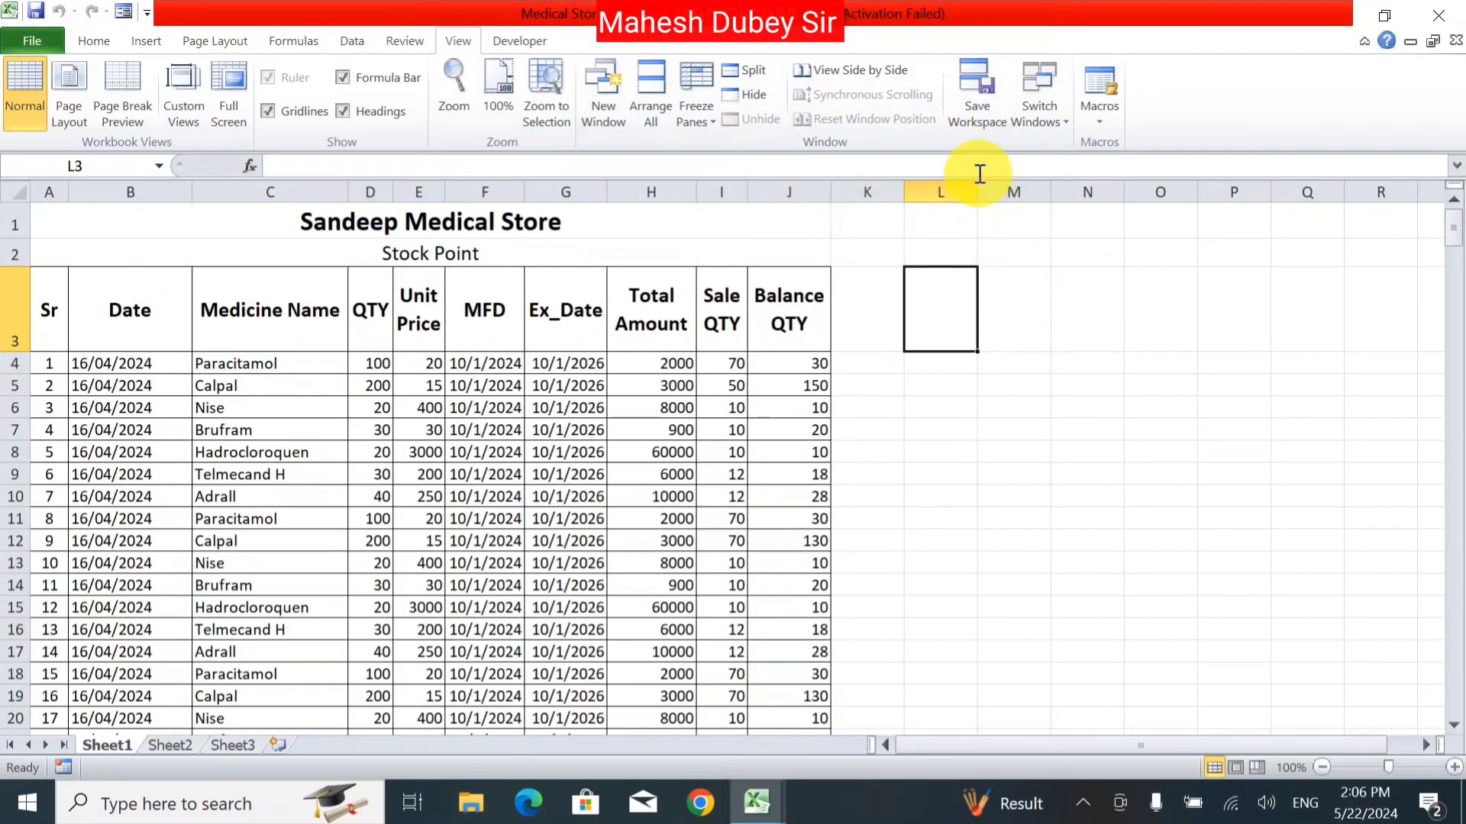
click(1050, 118)
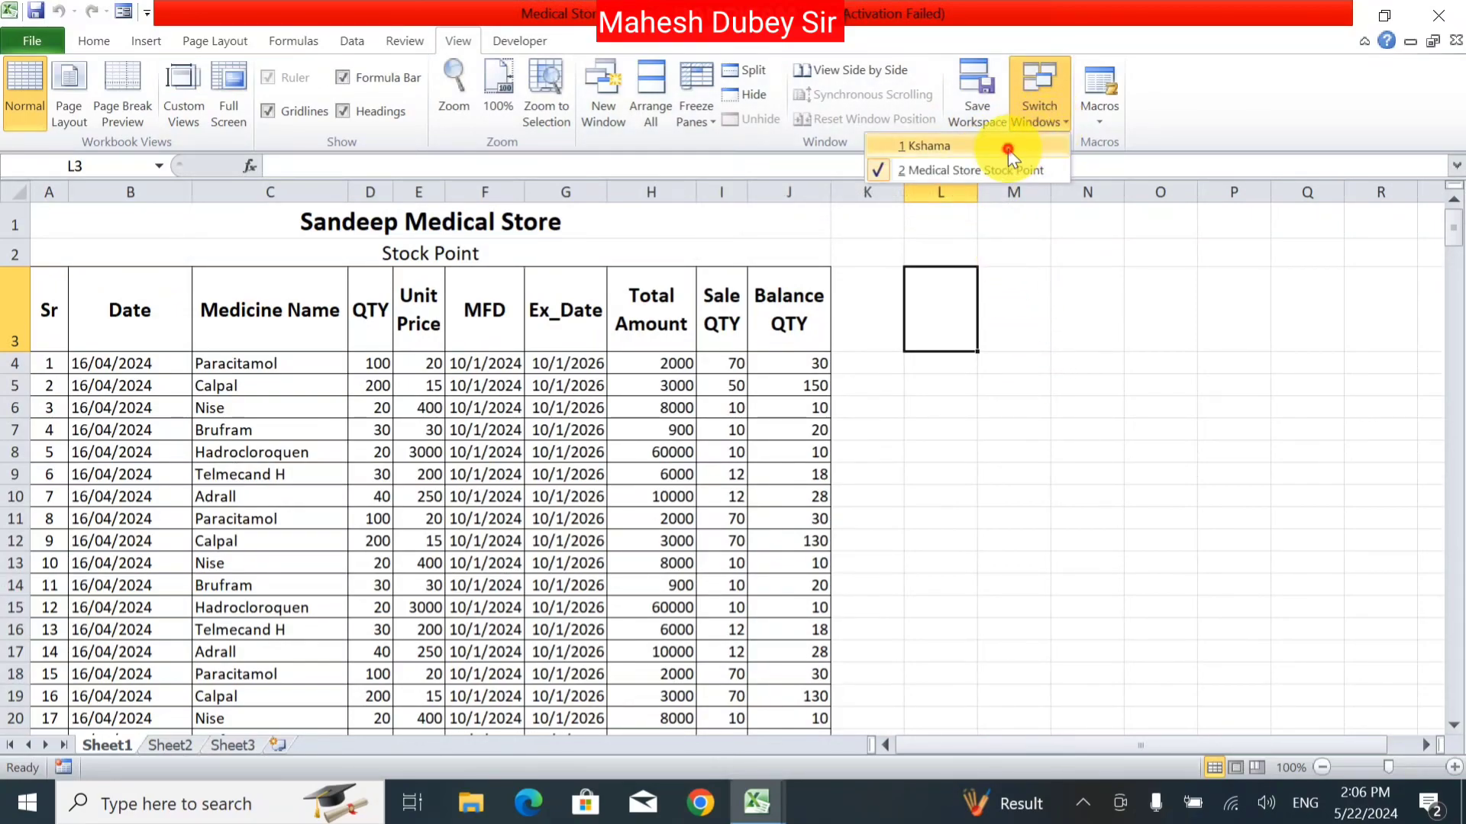
click(1020, 144)
click(1040, 115)
click(1029, 170)
click(1056, 116)
click(756, 802)
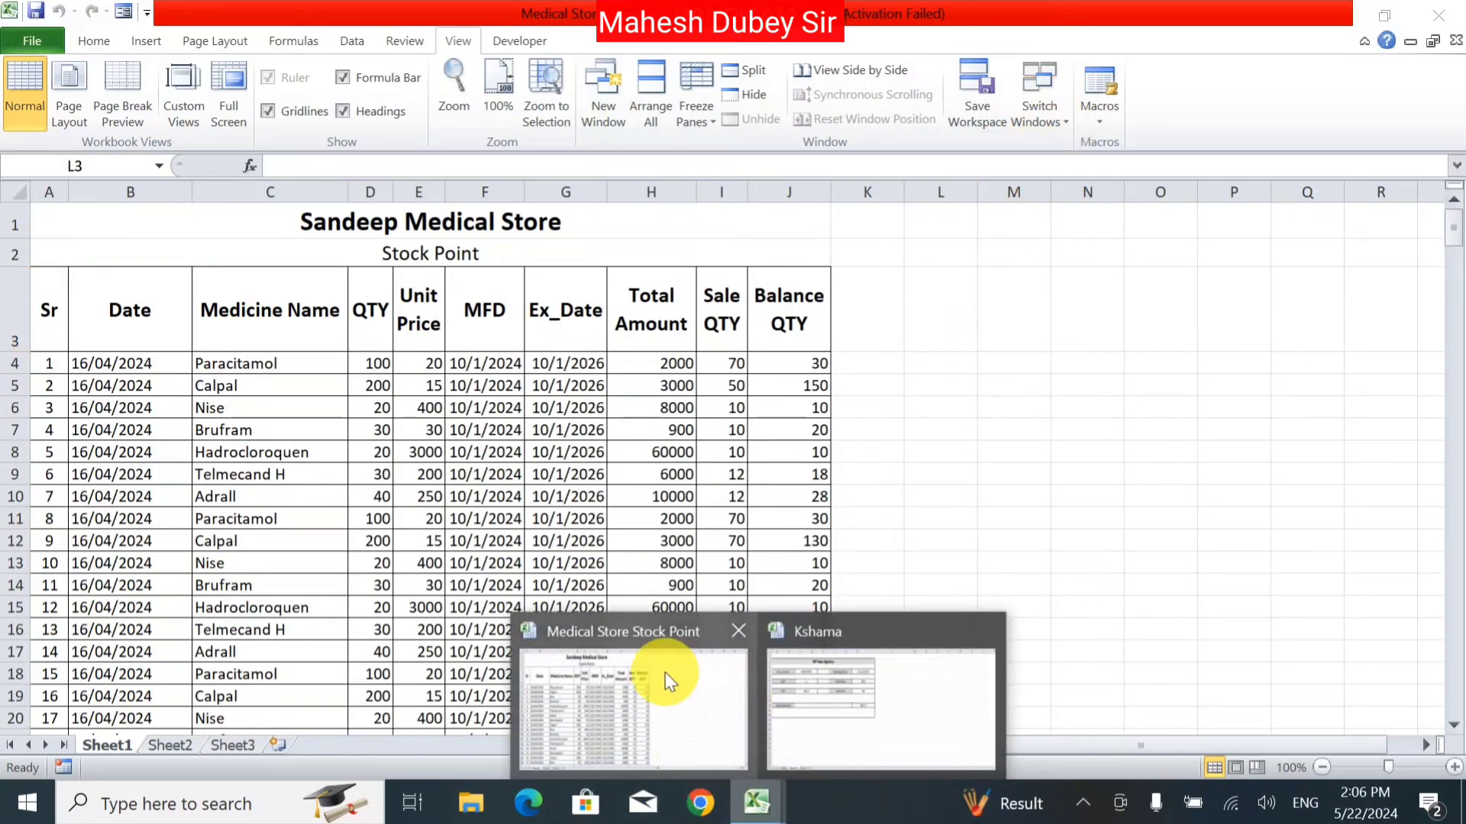
mouse_move(877, 684)
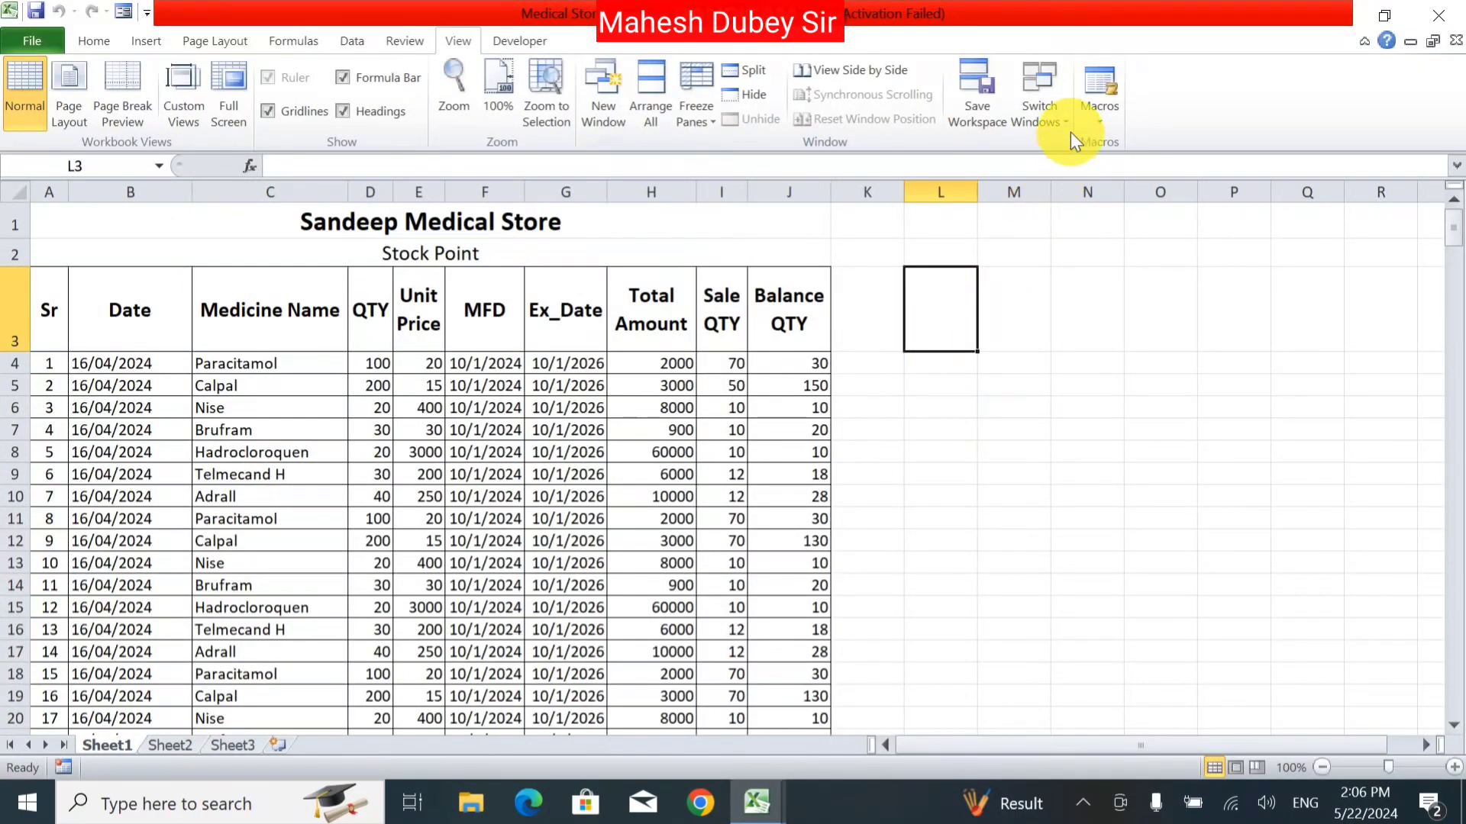
Use Switch Windows again to show the HP Gais Agency workbook, return to Medical Store Stock Point and select cell N6.
click(1065, 118)
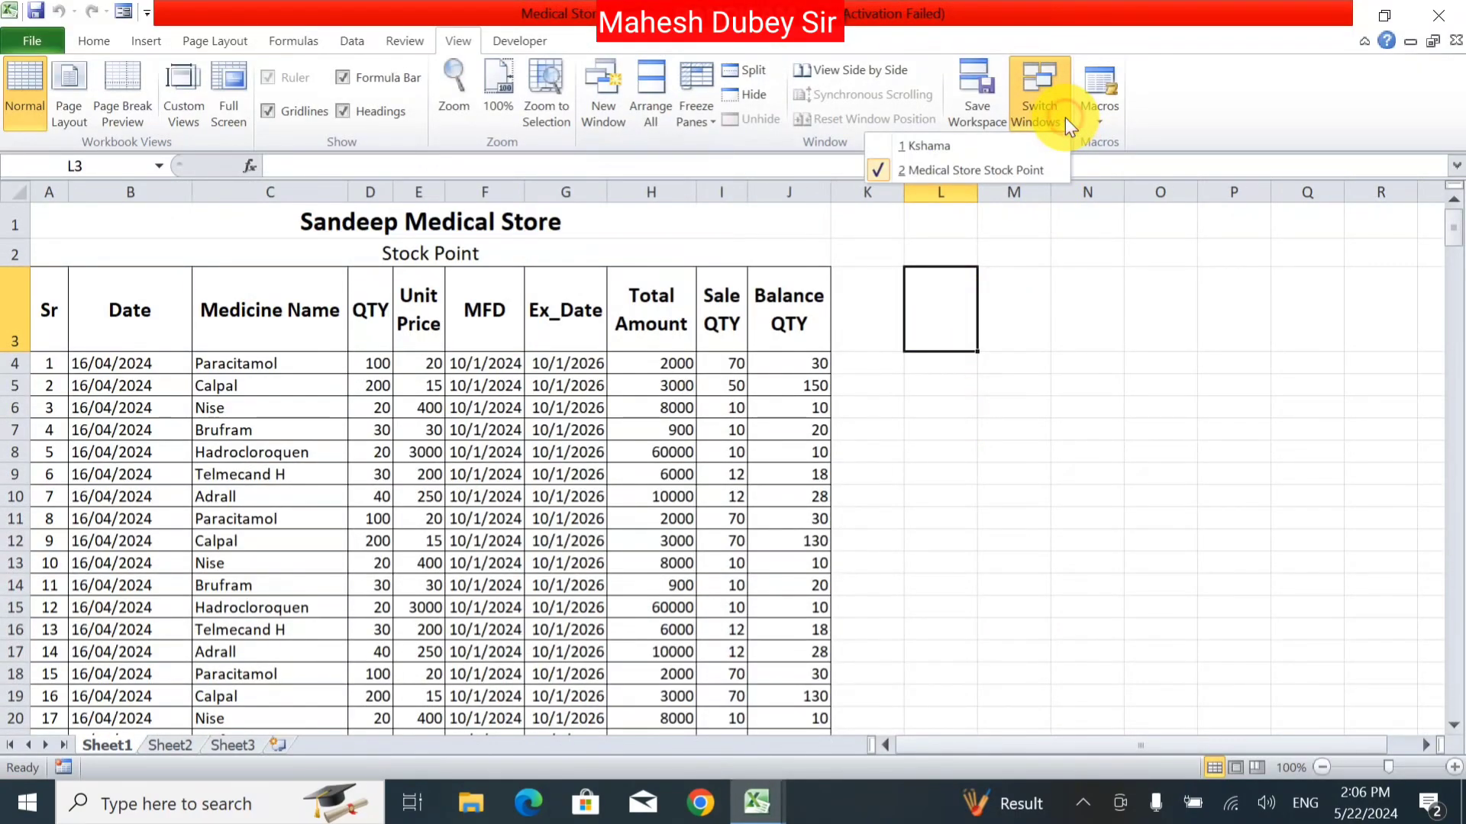
click(1017, 158)
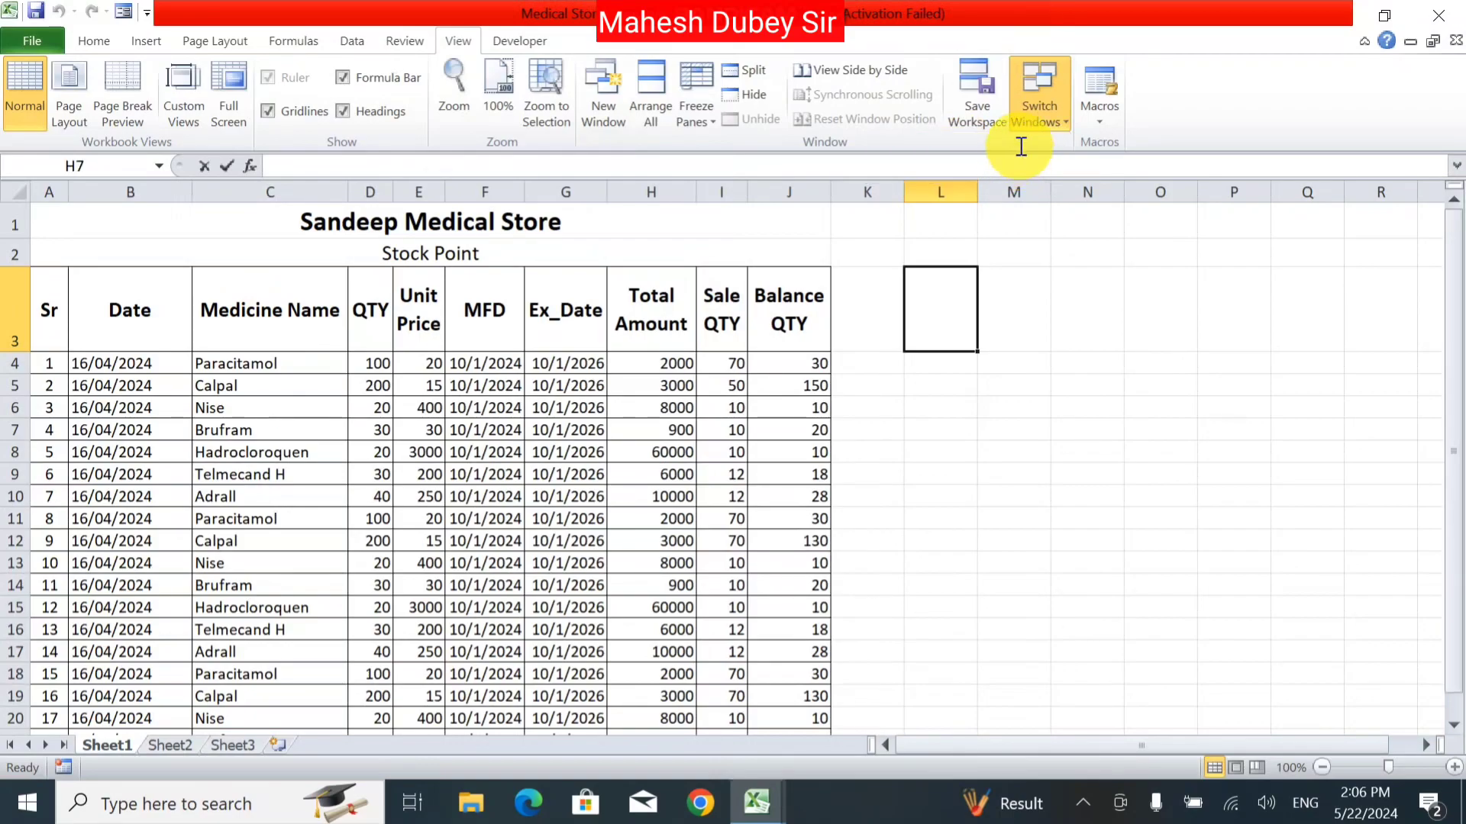
click(1034, 117)
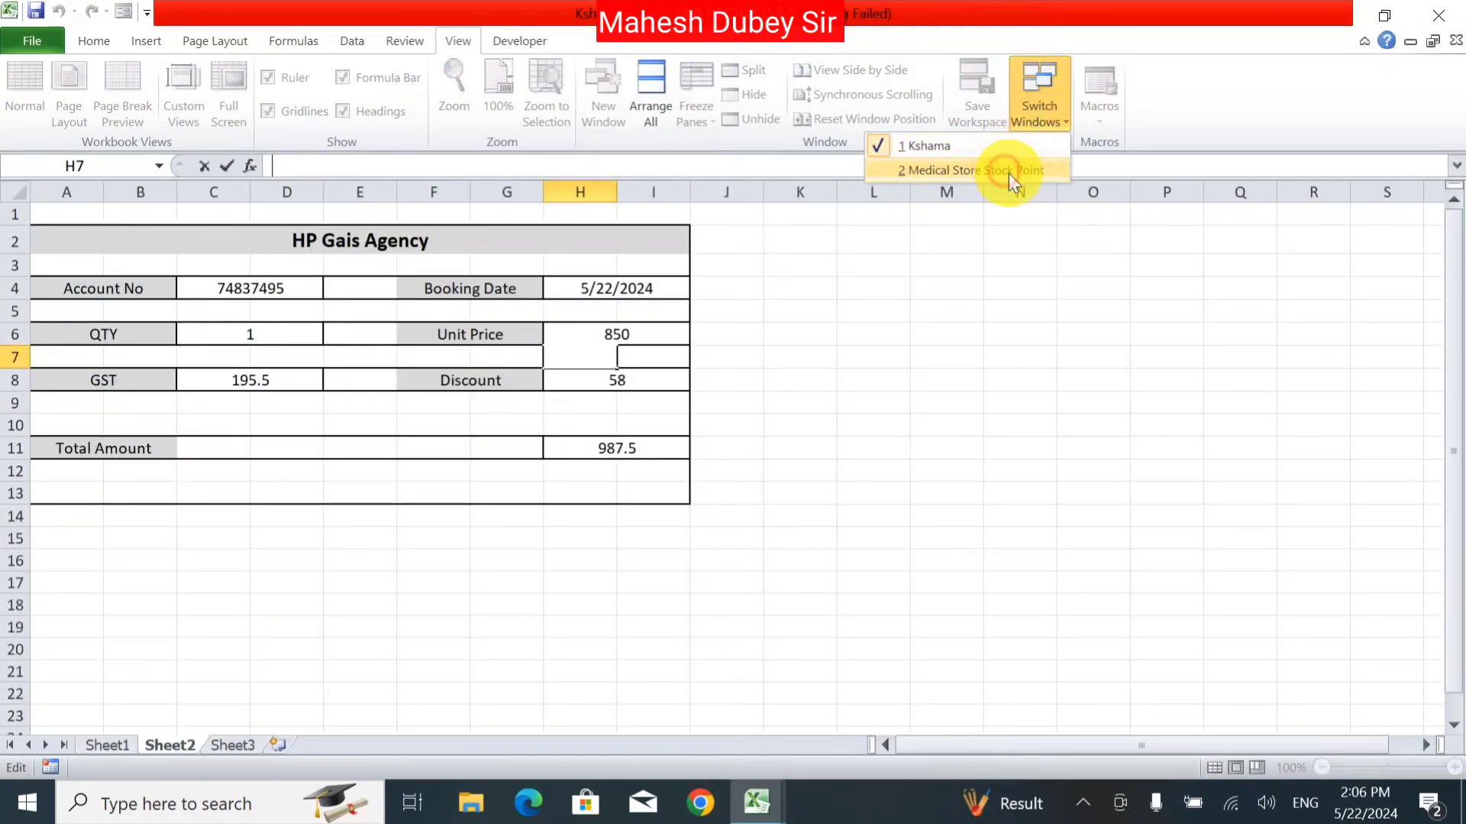
click(1009, 171)
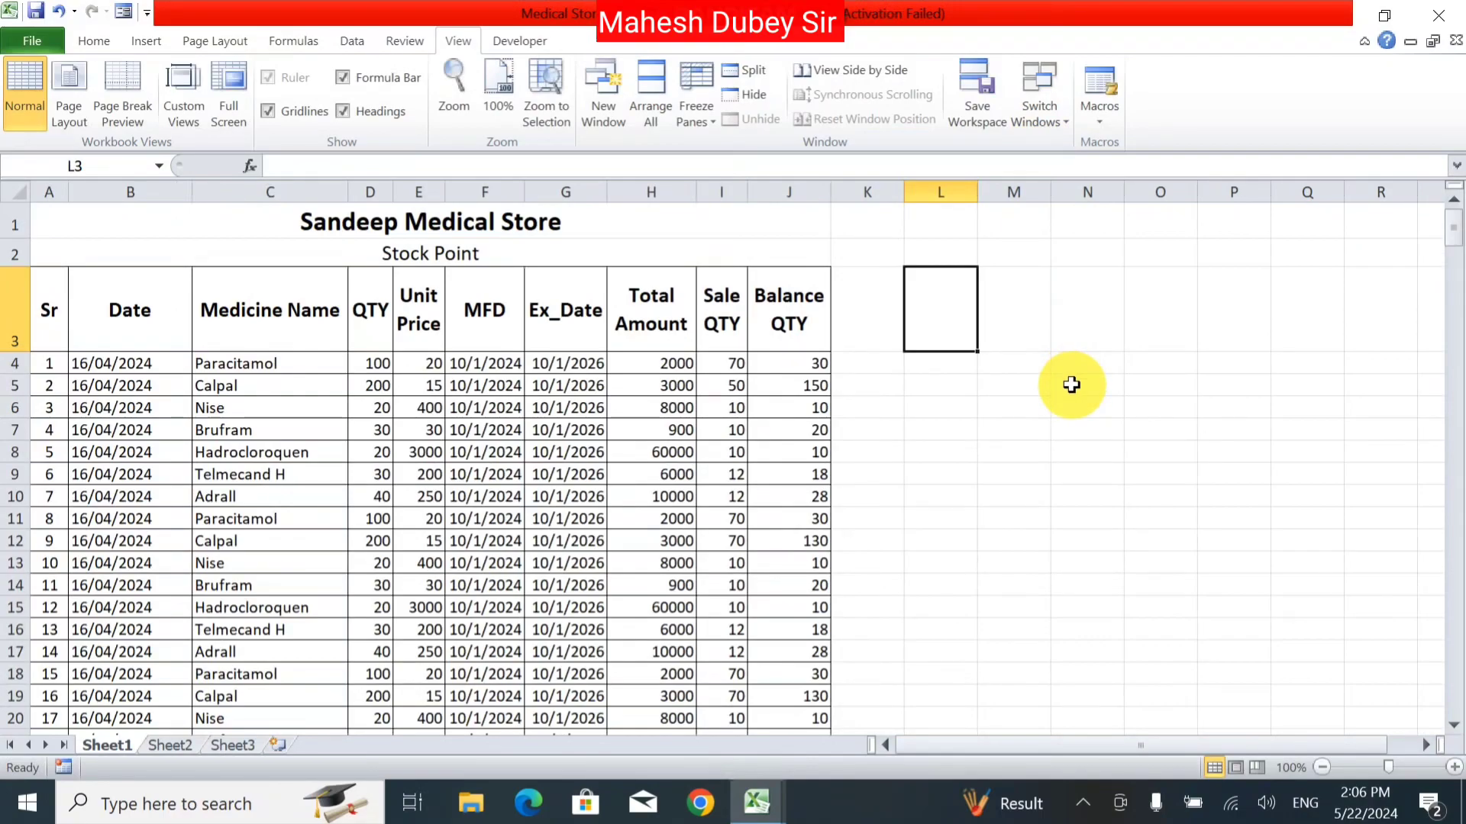
click(1082, 402)
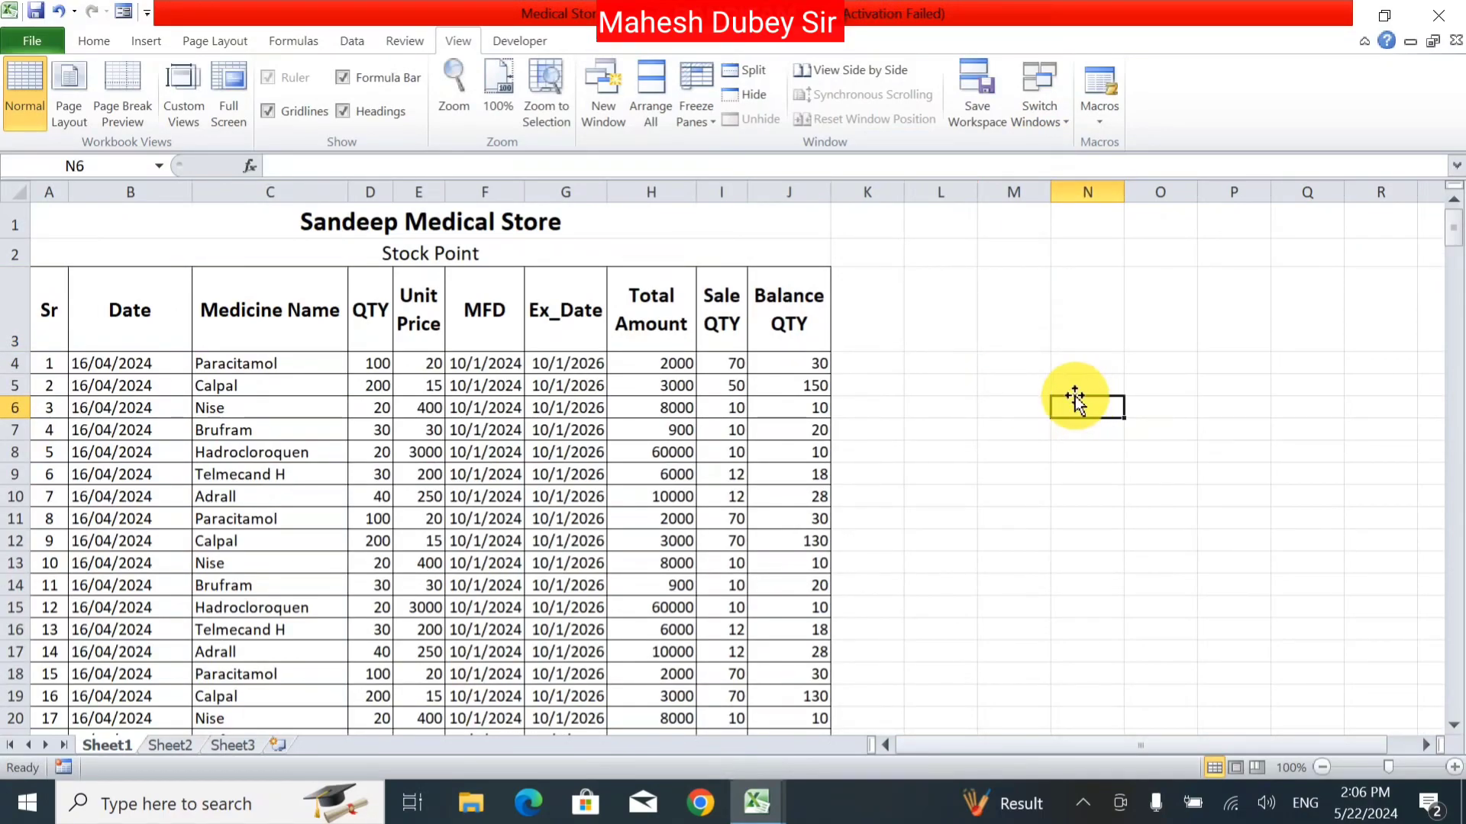
View the list of macros in all open workbooks, close it without running anything and select cell N3.
click(1093, 126)
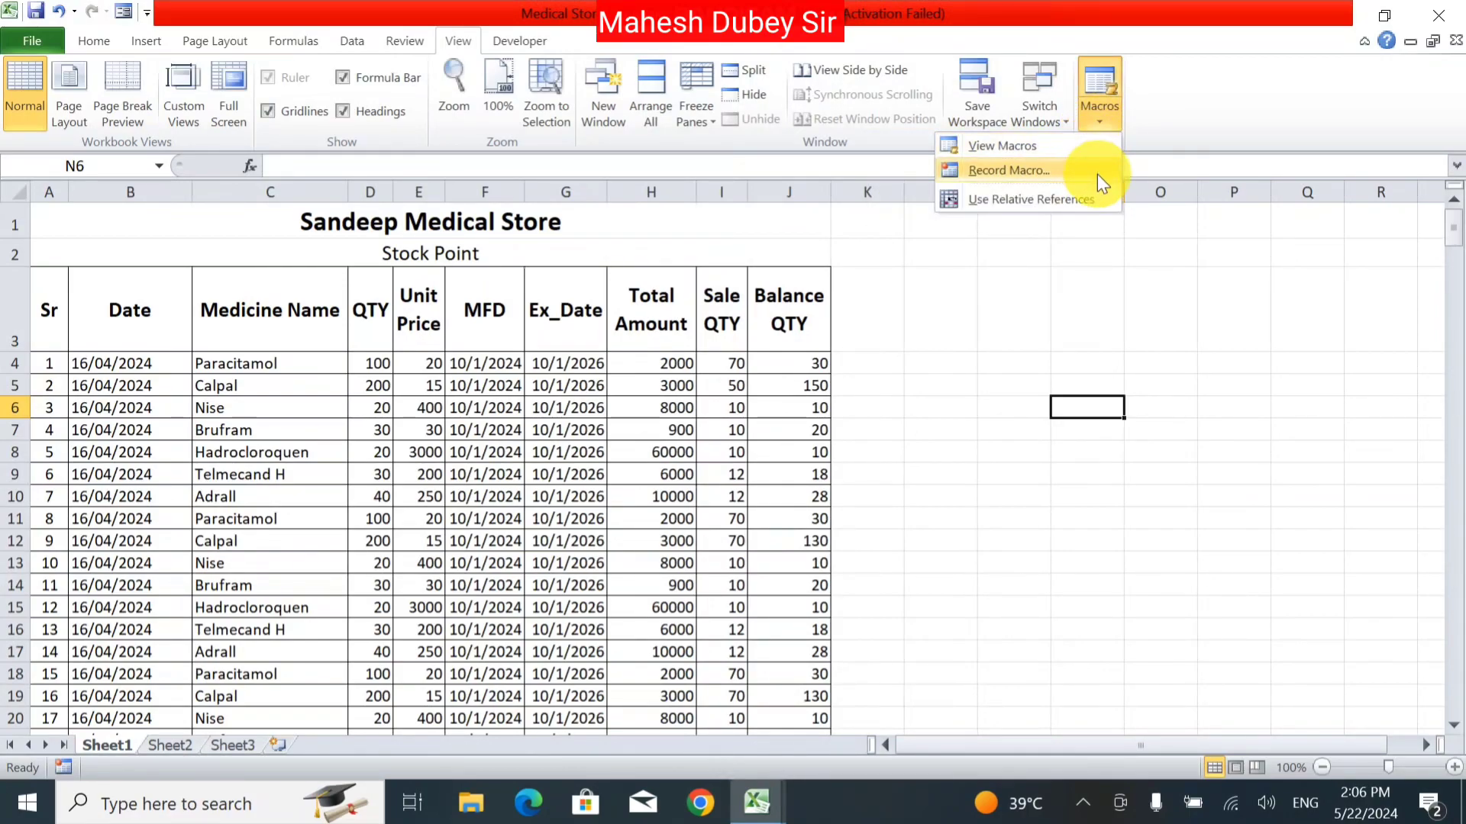
click(1055, 145)
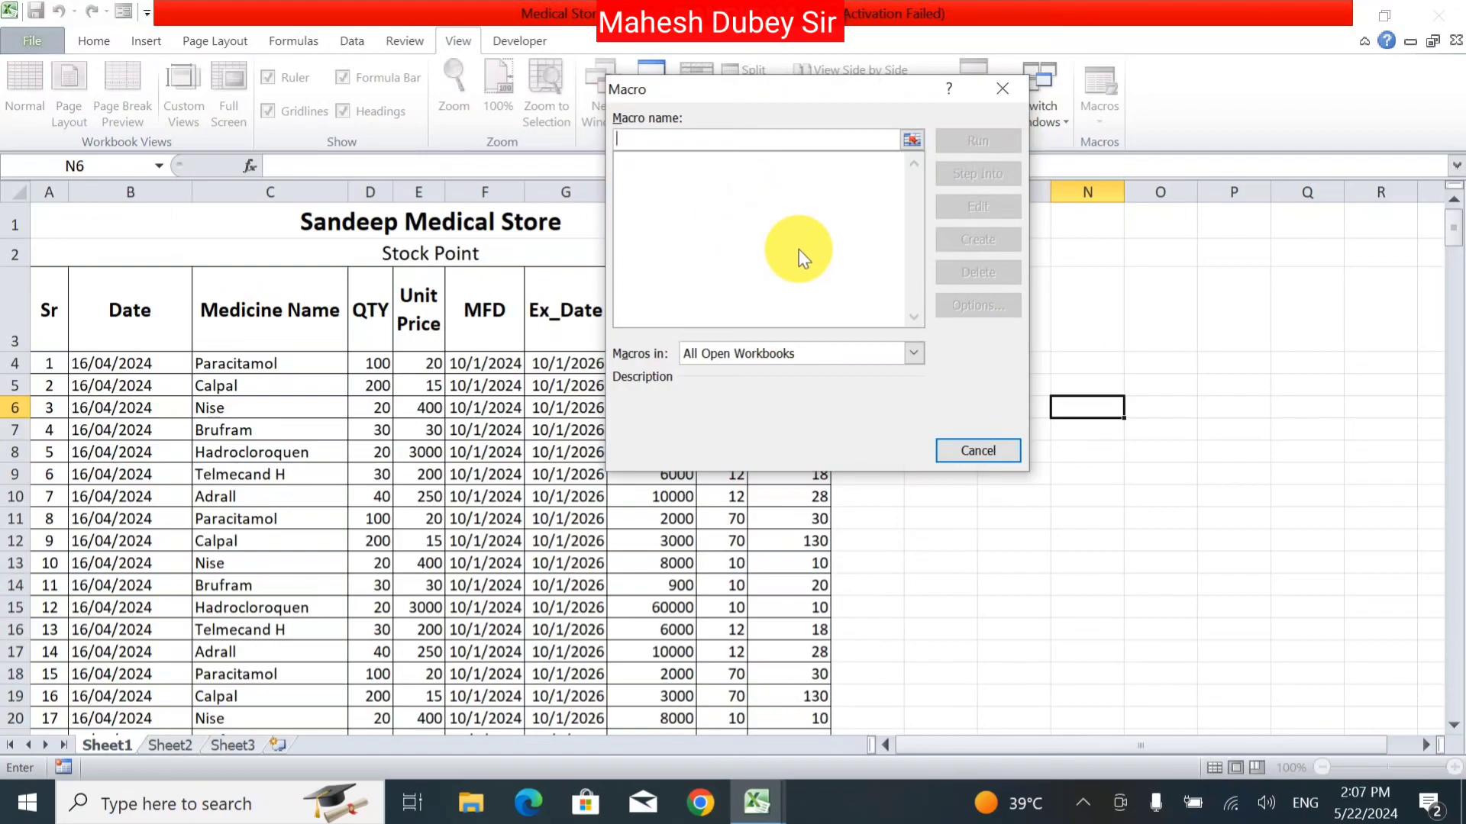
click(978, 450)
click(1072, 318)
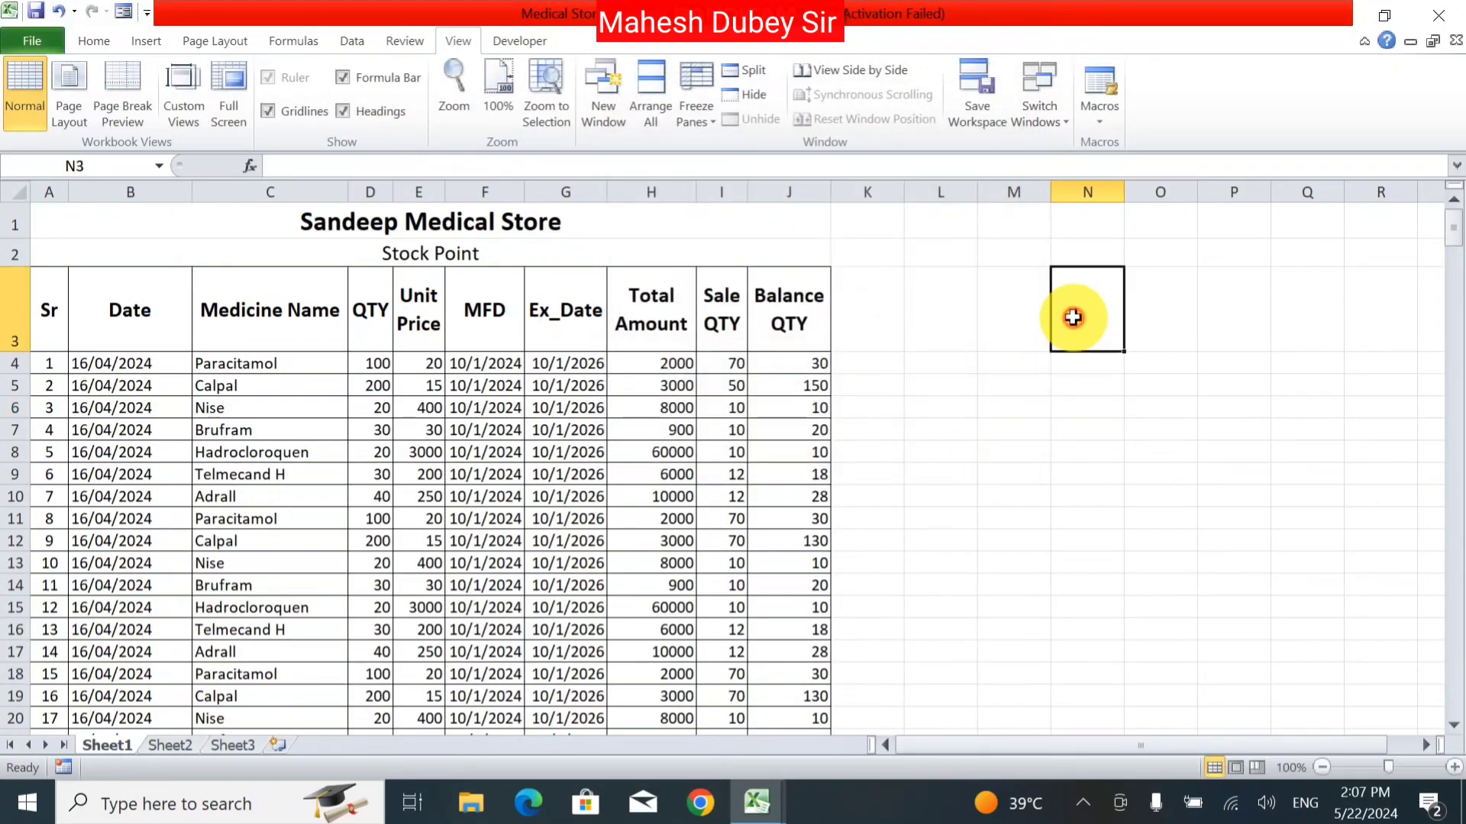
Start recording Macro1 stored in This Workbook, trying 5 as its shortcut letter and replacing it with p.
click(1092, 124)
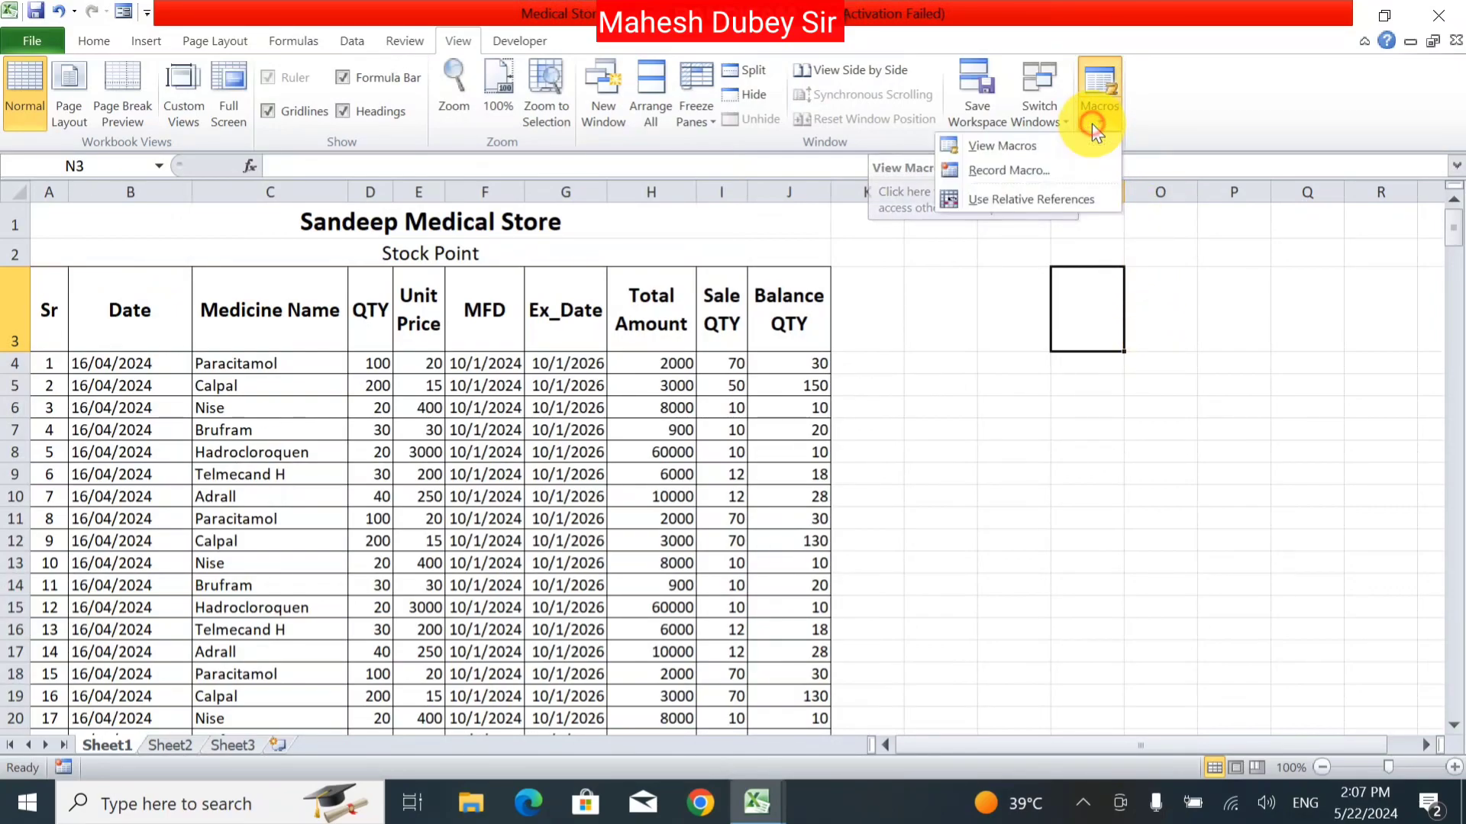
click(1044, 180)
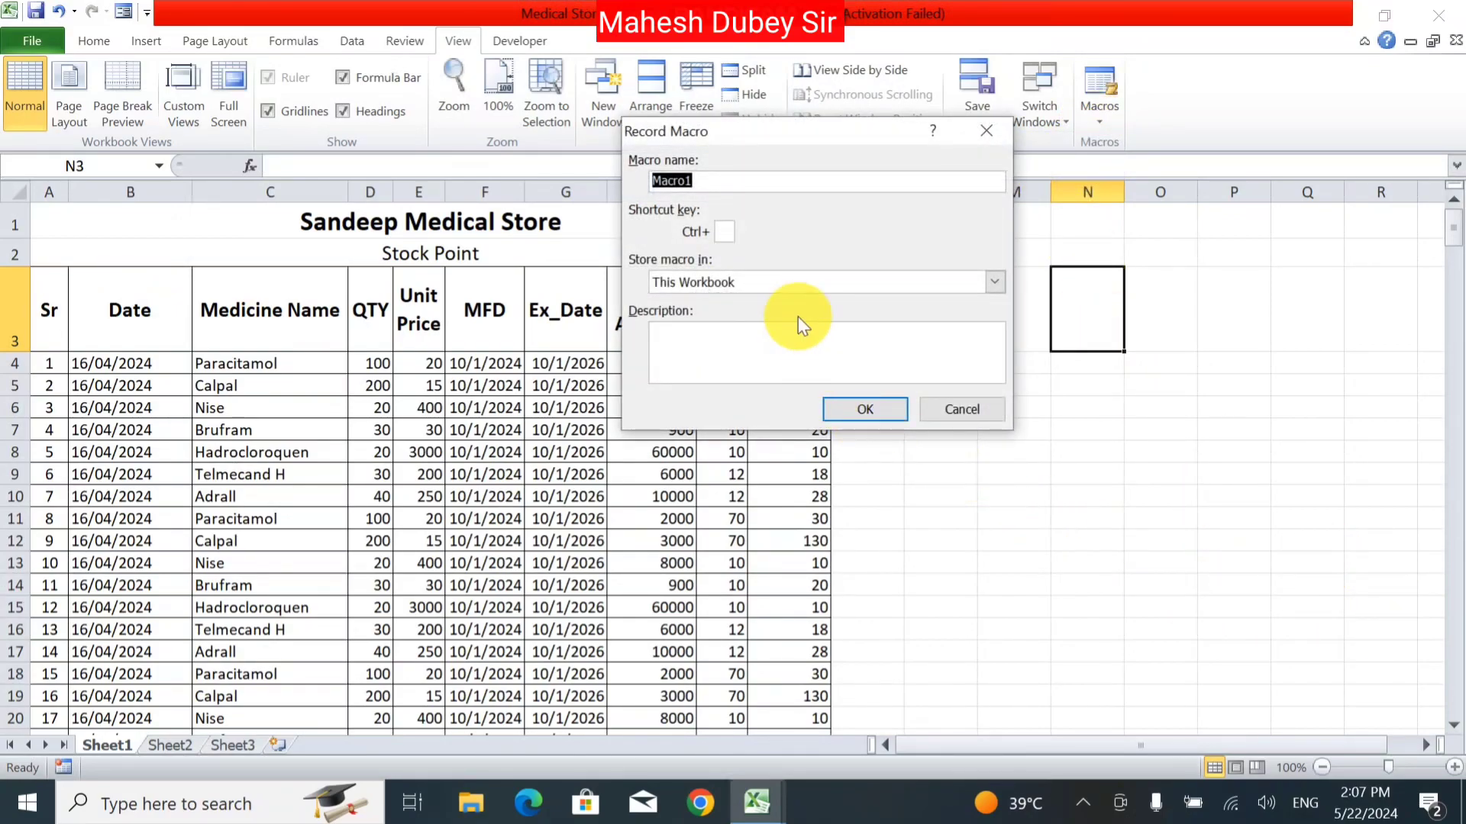
click(724, 234)
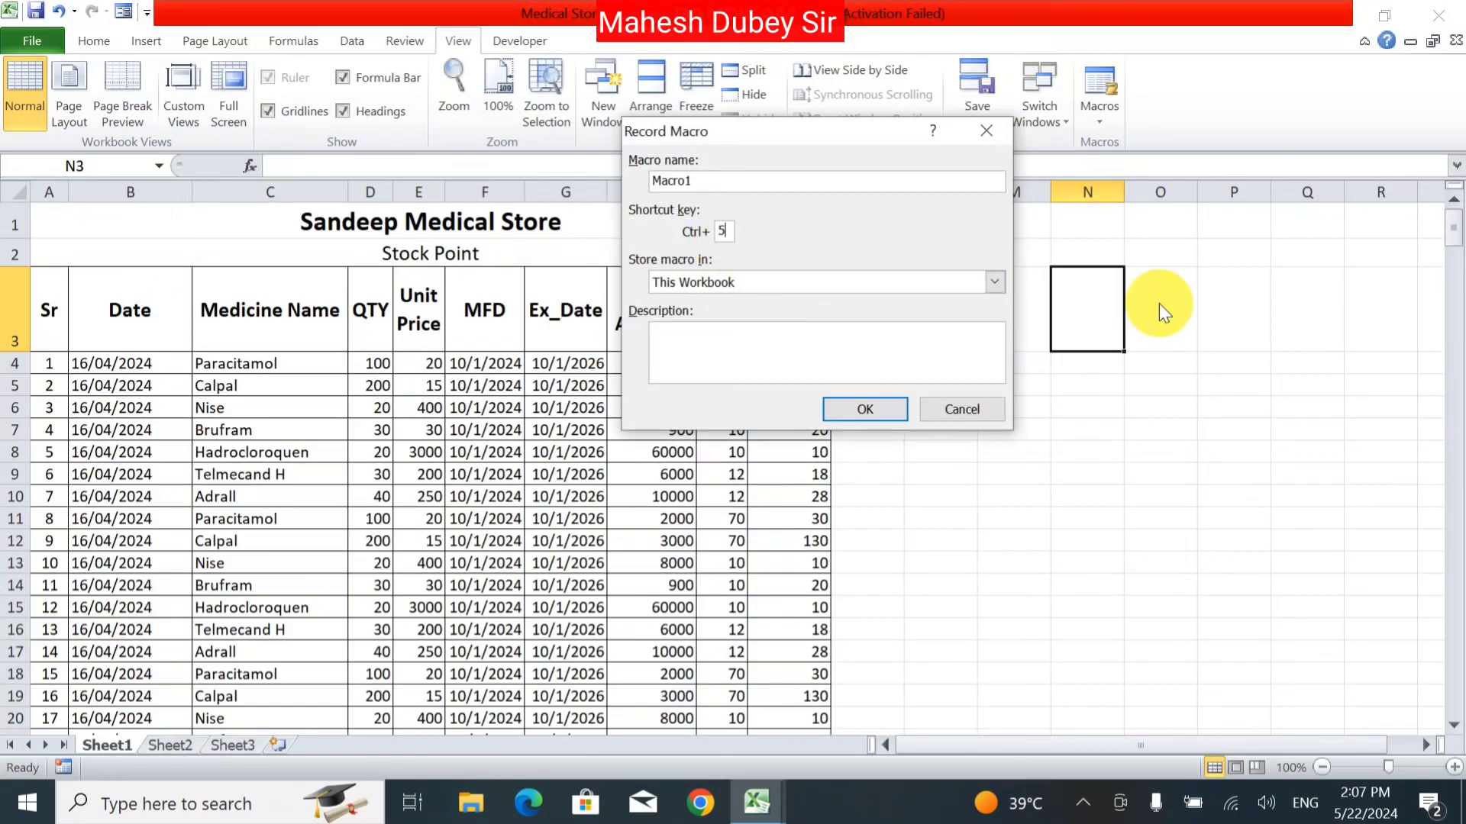
click(884, 359)
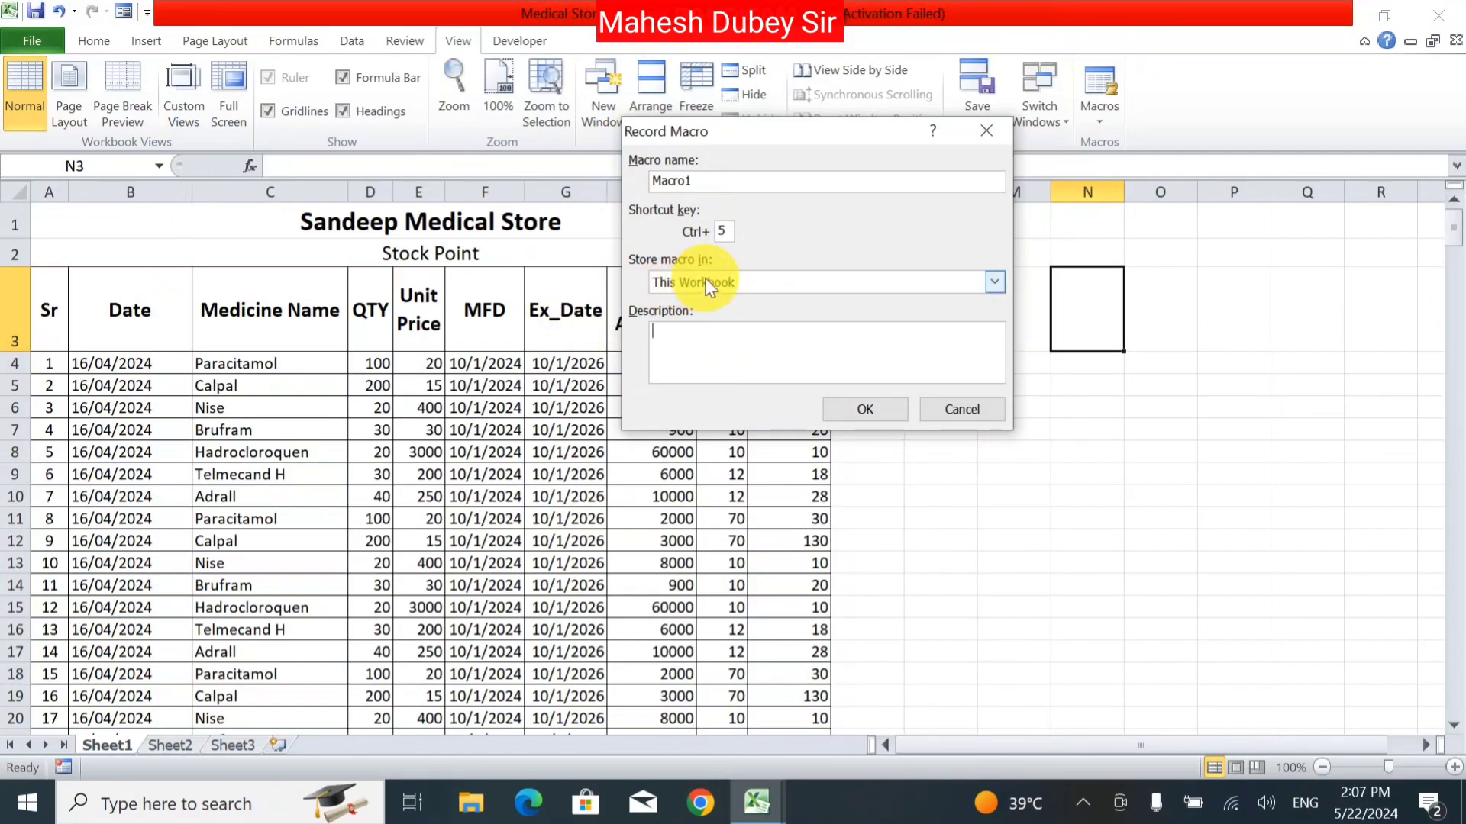
click(784, 283)
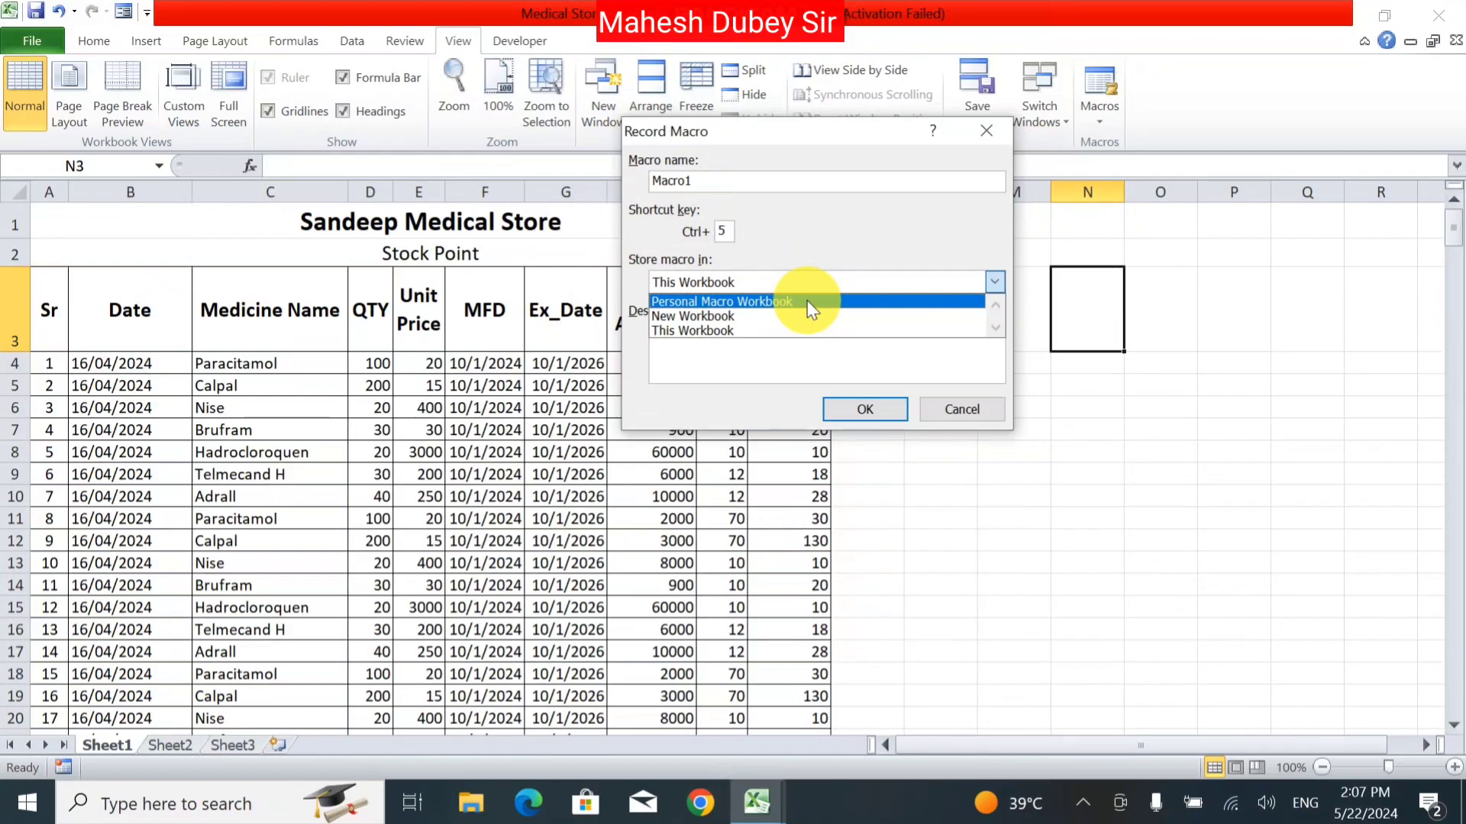
click(772, 325)
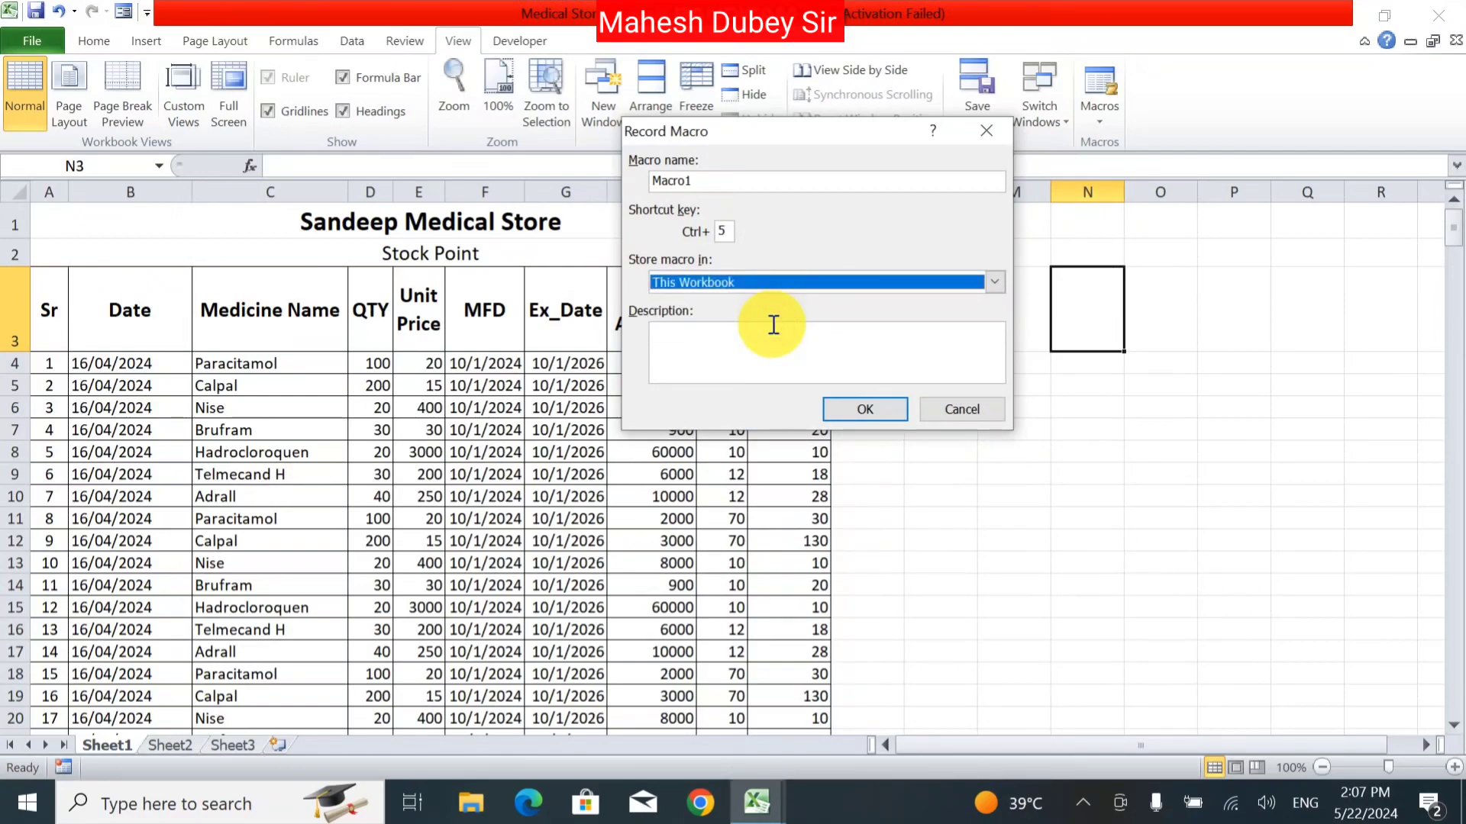
click(850, 406)
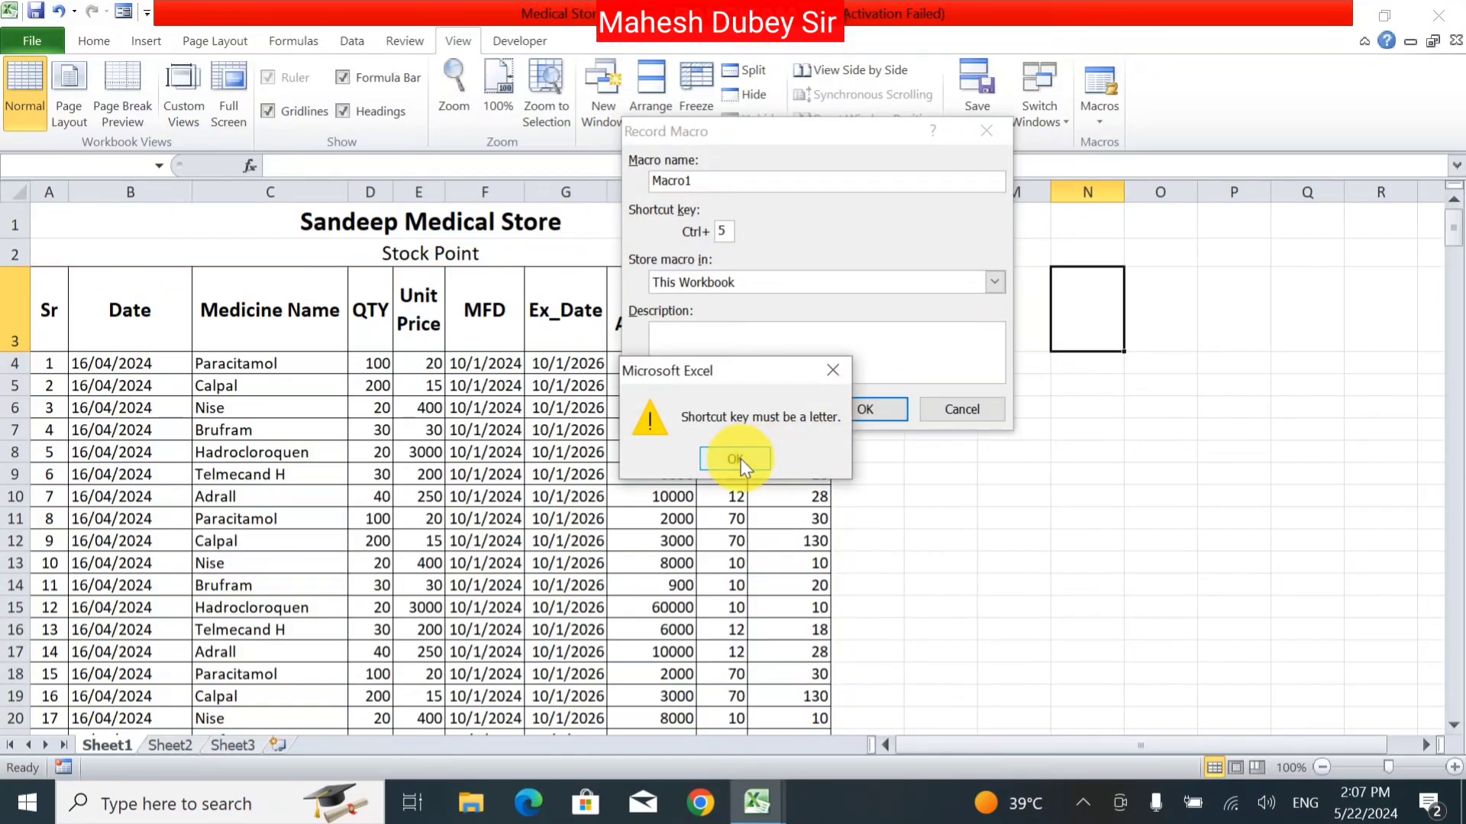
click(735, 458)
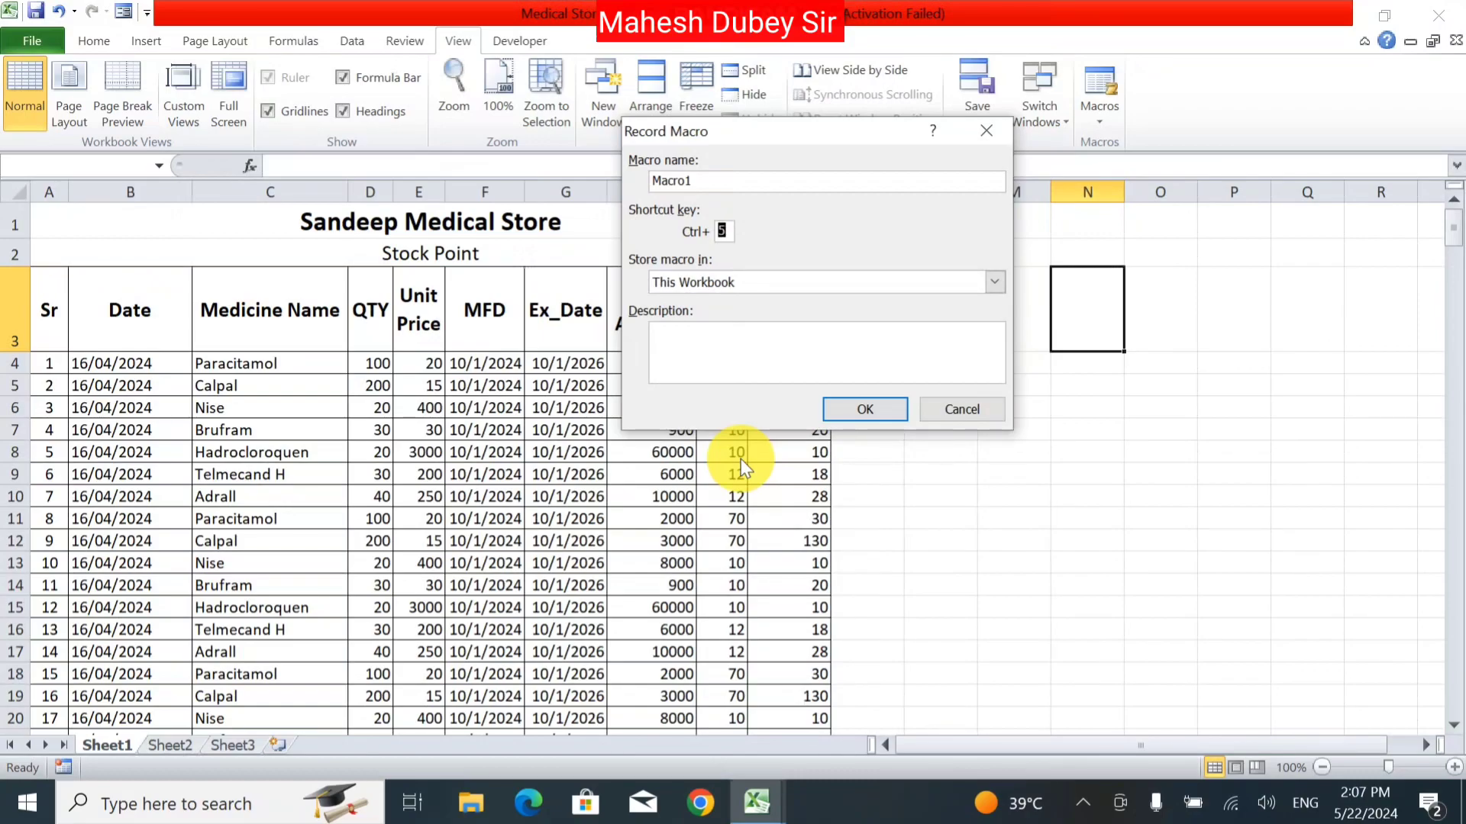
text(p)
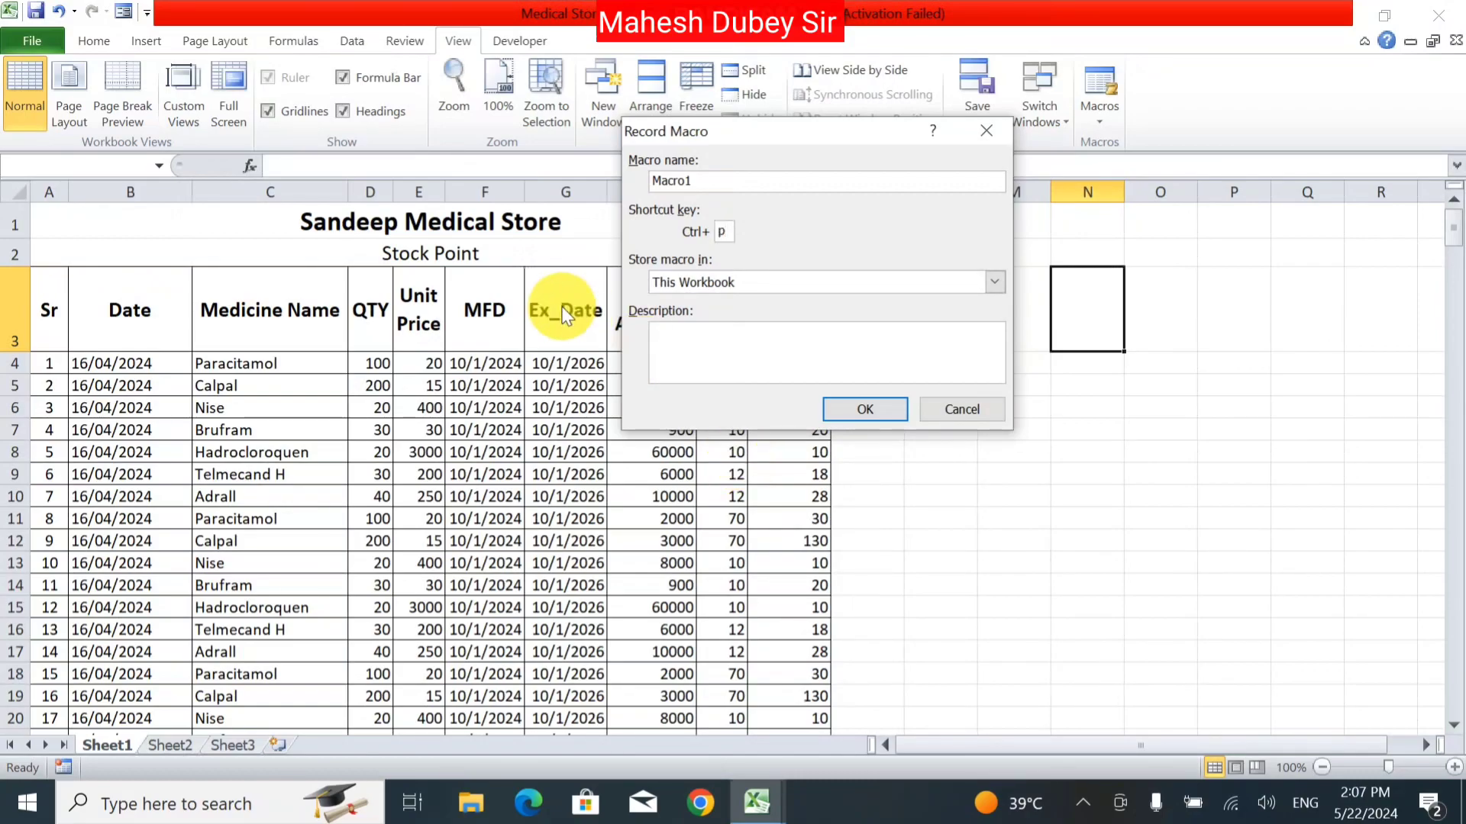
click(883, 405)
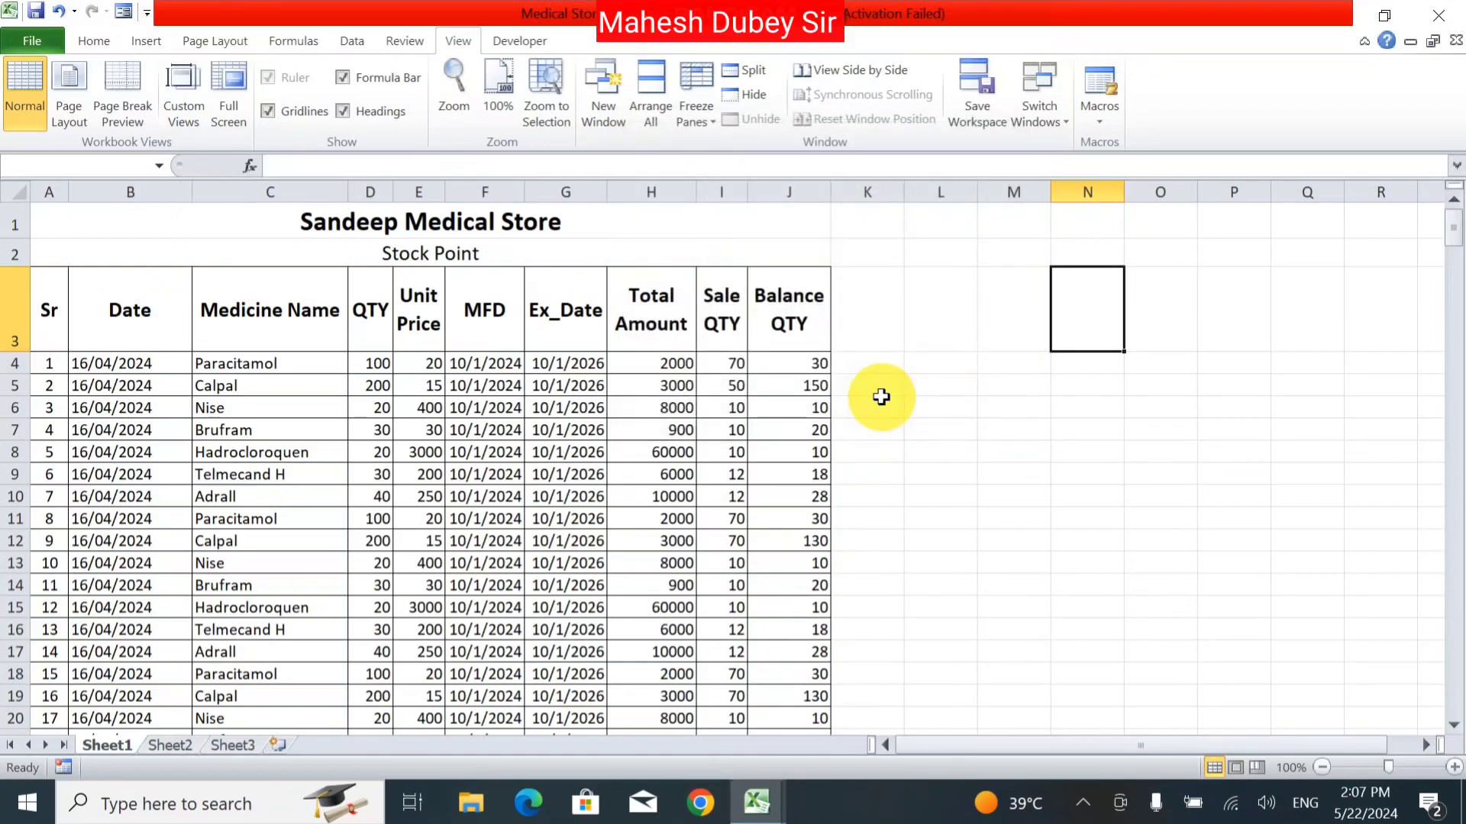
Record clearing the contents of A1:J9 in the medical store sheet, stop the macro recording and select cell M5.
click(258, 222)
drag(263, 309, 256, 472)
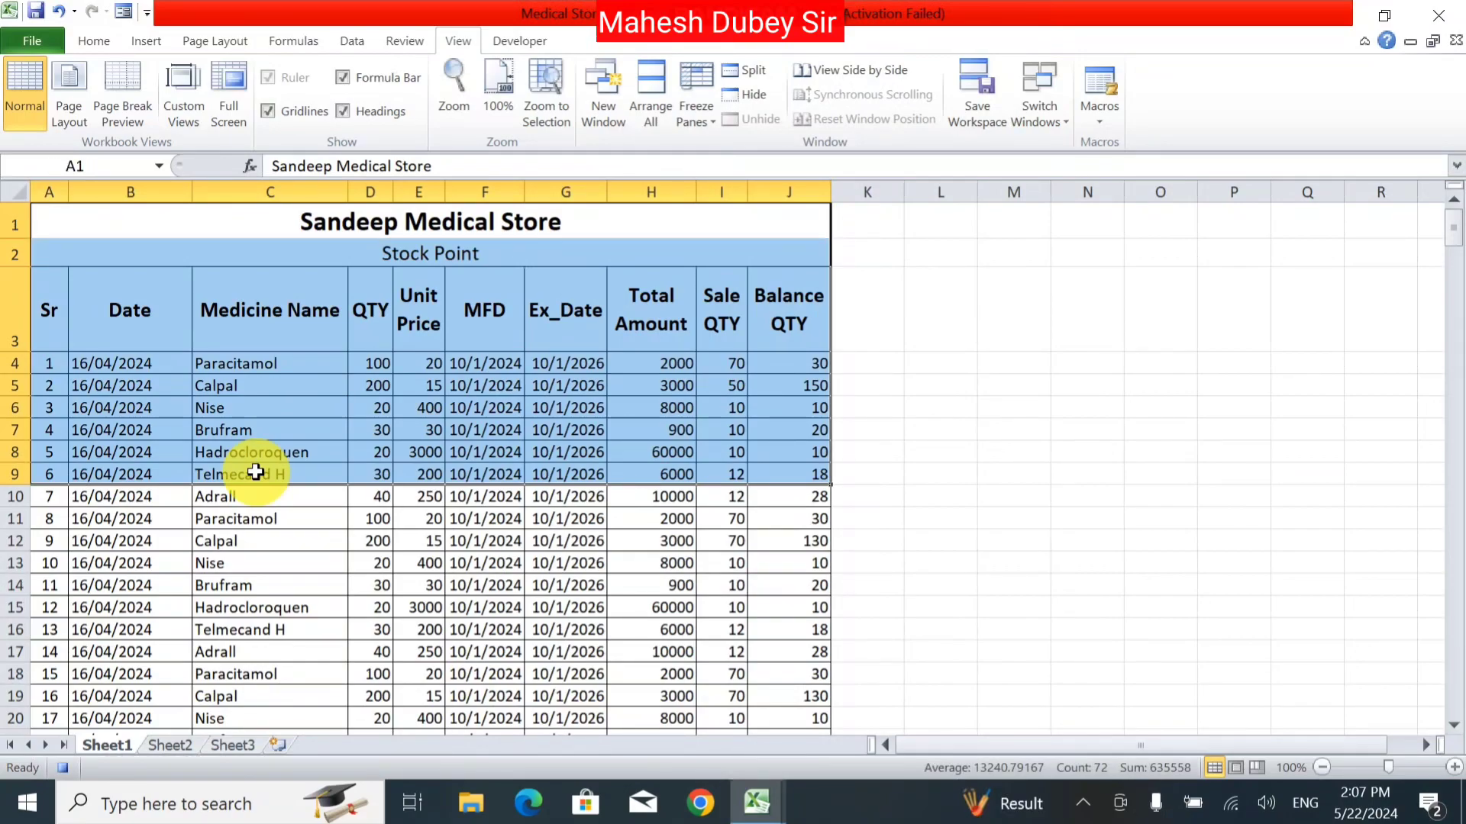
key(Delete)
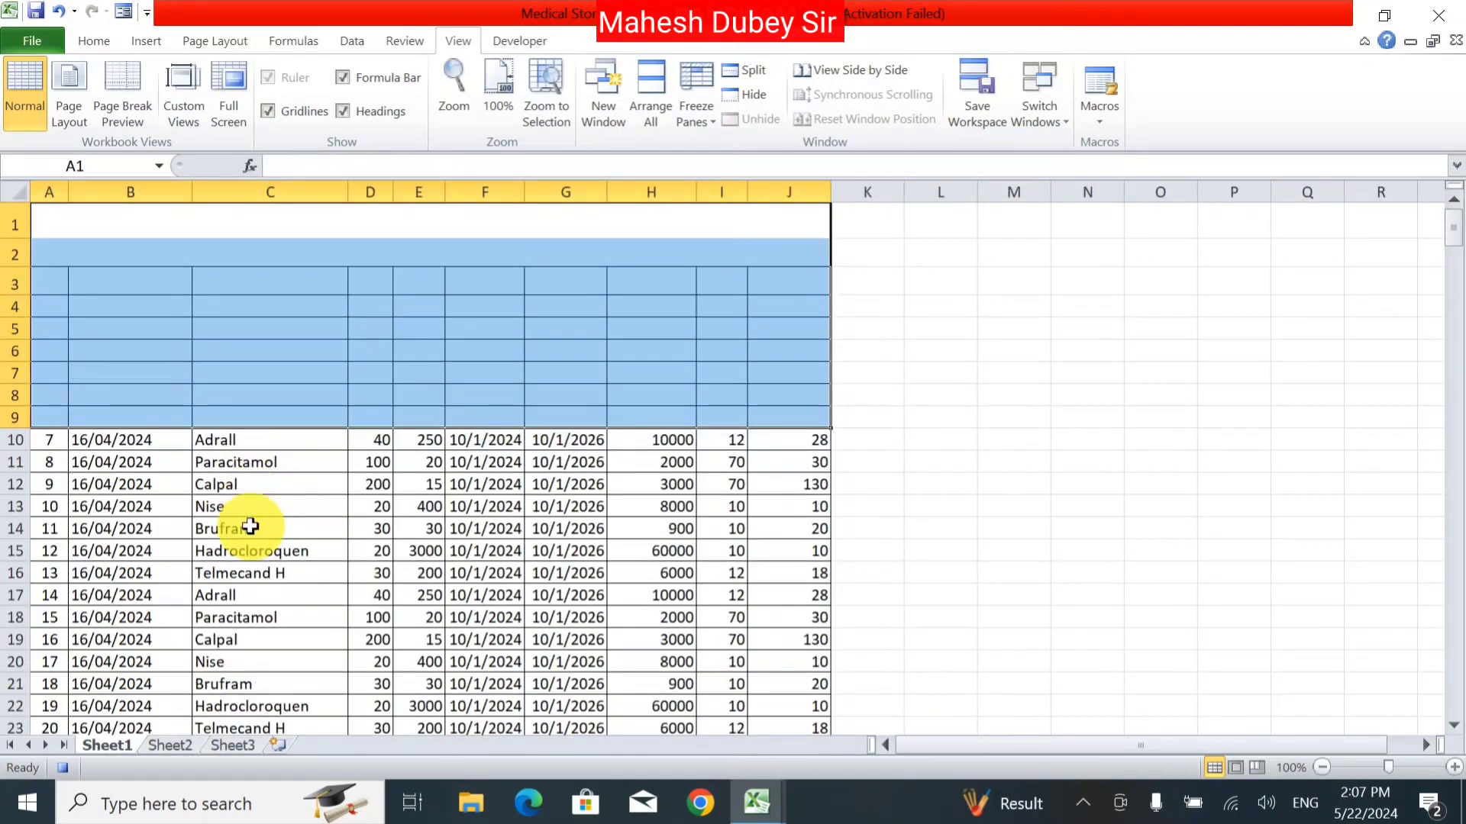
click(1108, 112)
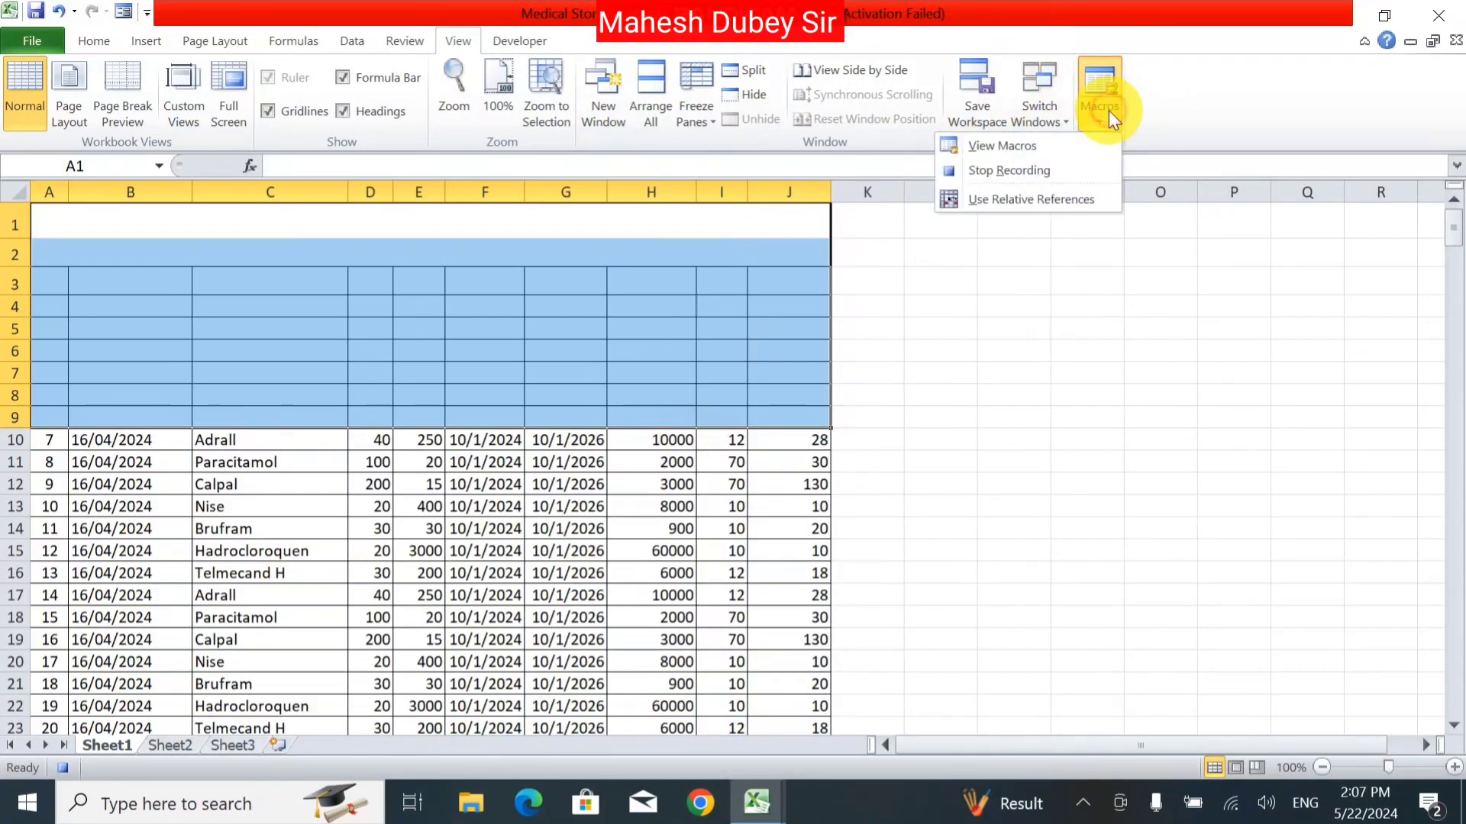
click(1076, 168)
click(984, 330)
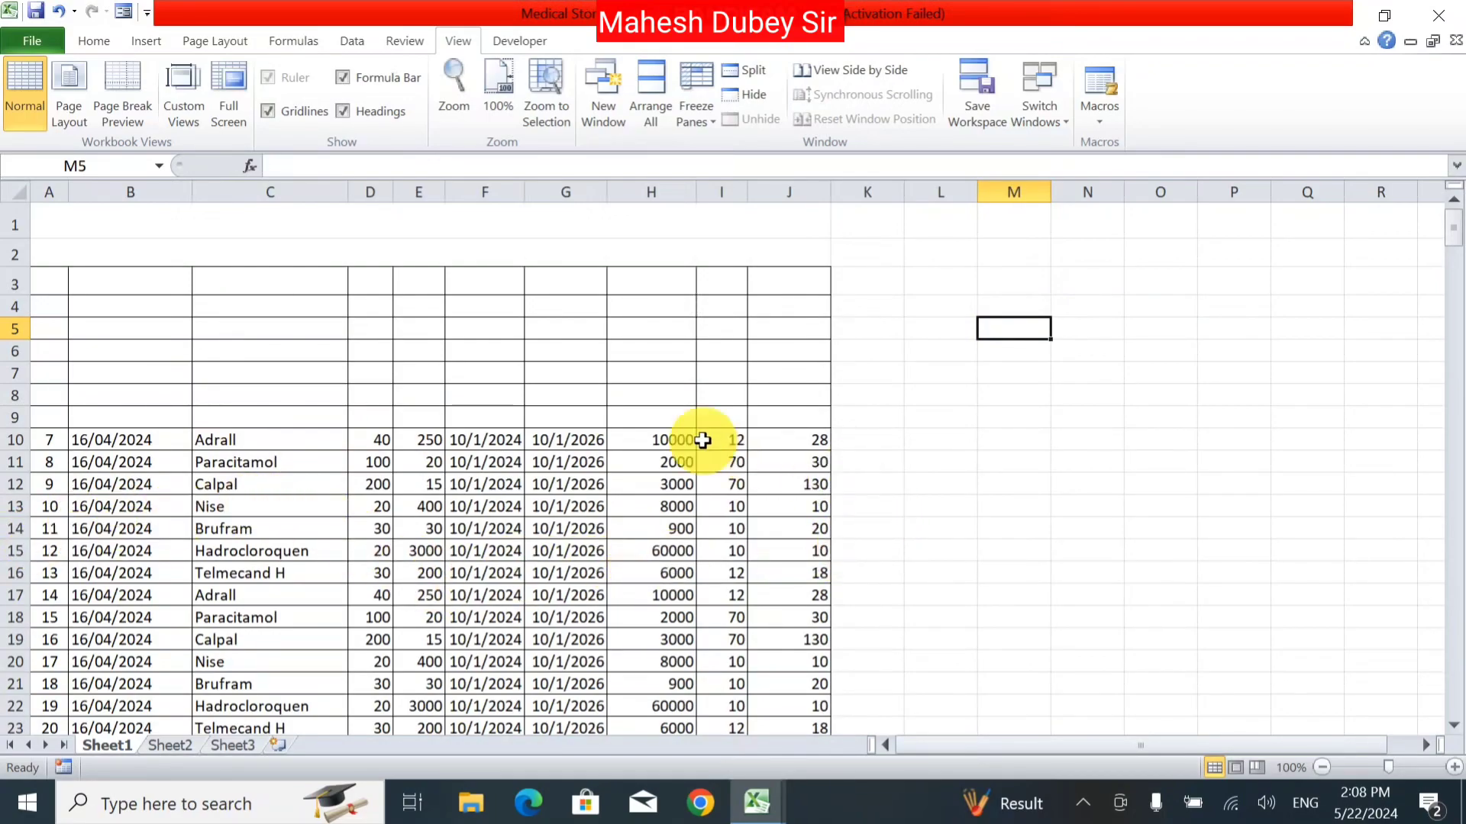
Undo the clearing of A1:J9, select cell K3 and run the recorded macro to clear the range again.
key(ctrl+z)
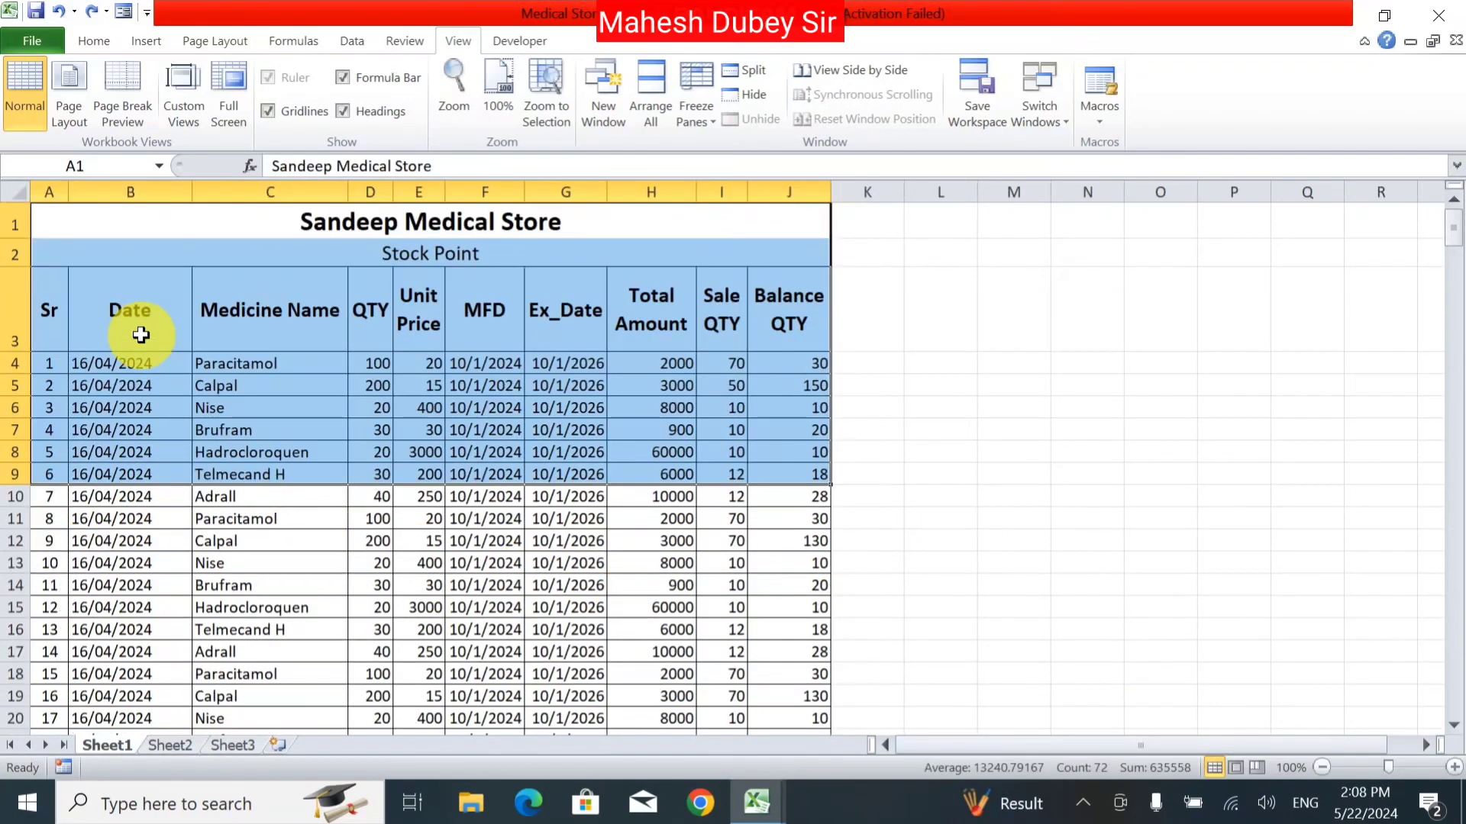
click(359, 360)
click(851, 337)
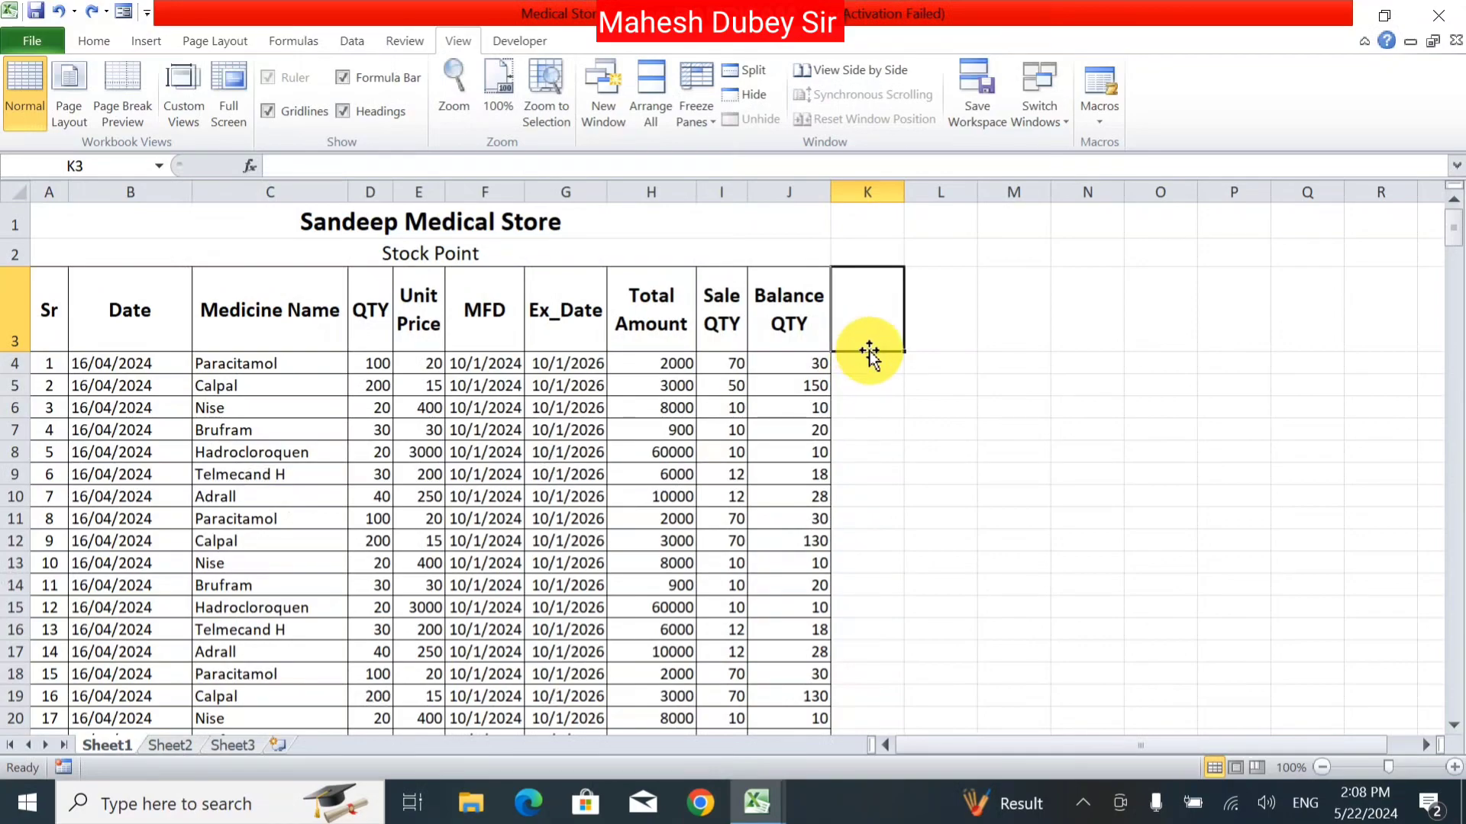
key(ctrl+z)
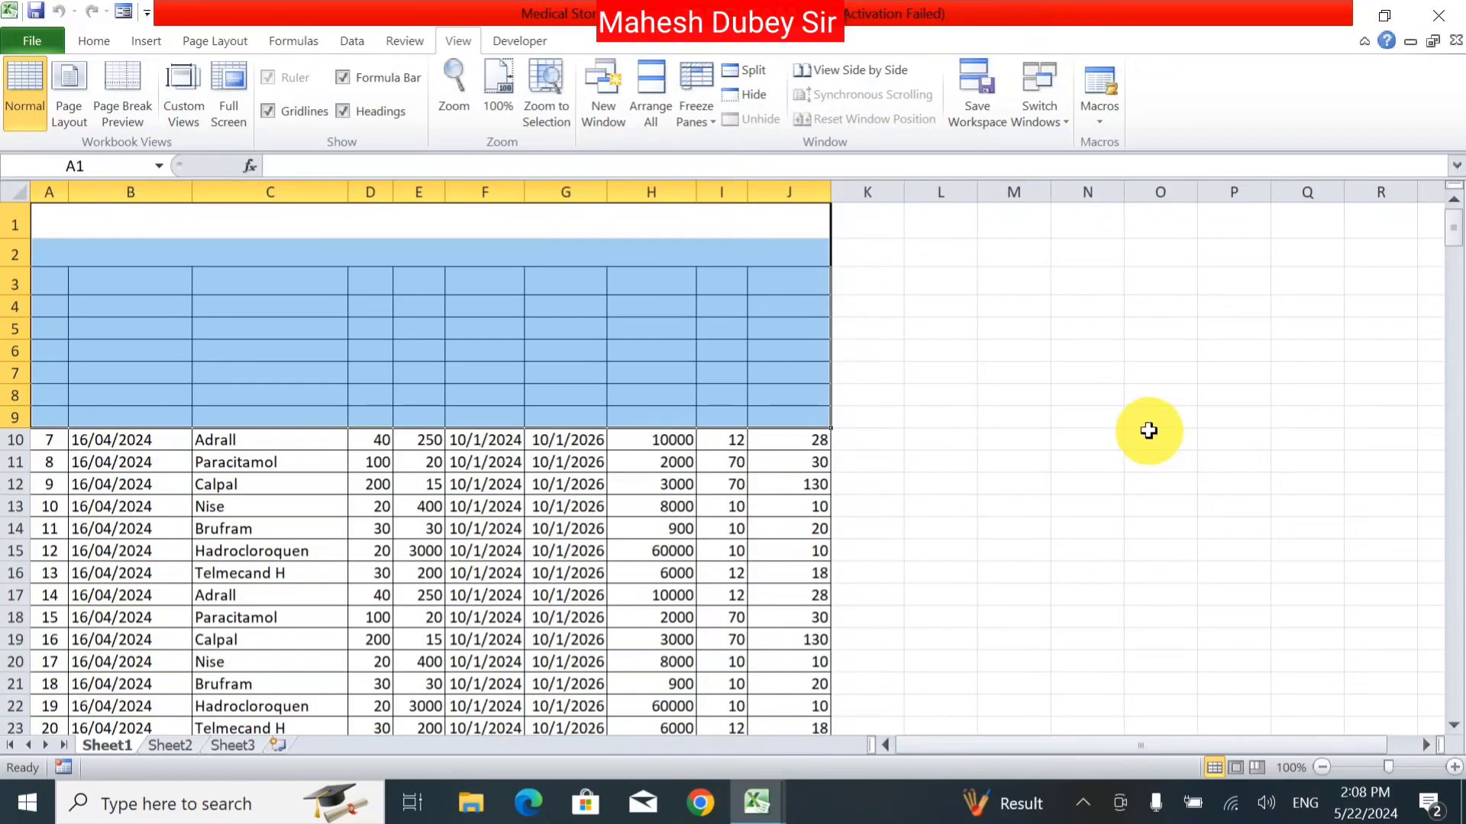
Close the Medical Store Stock Point workbook without saving the cleared range.
click(1098, 122)
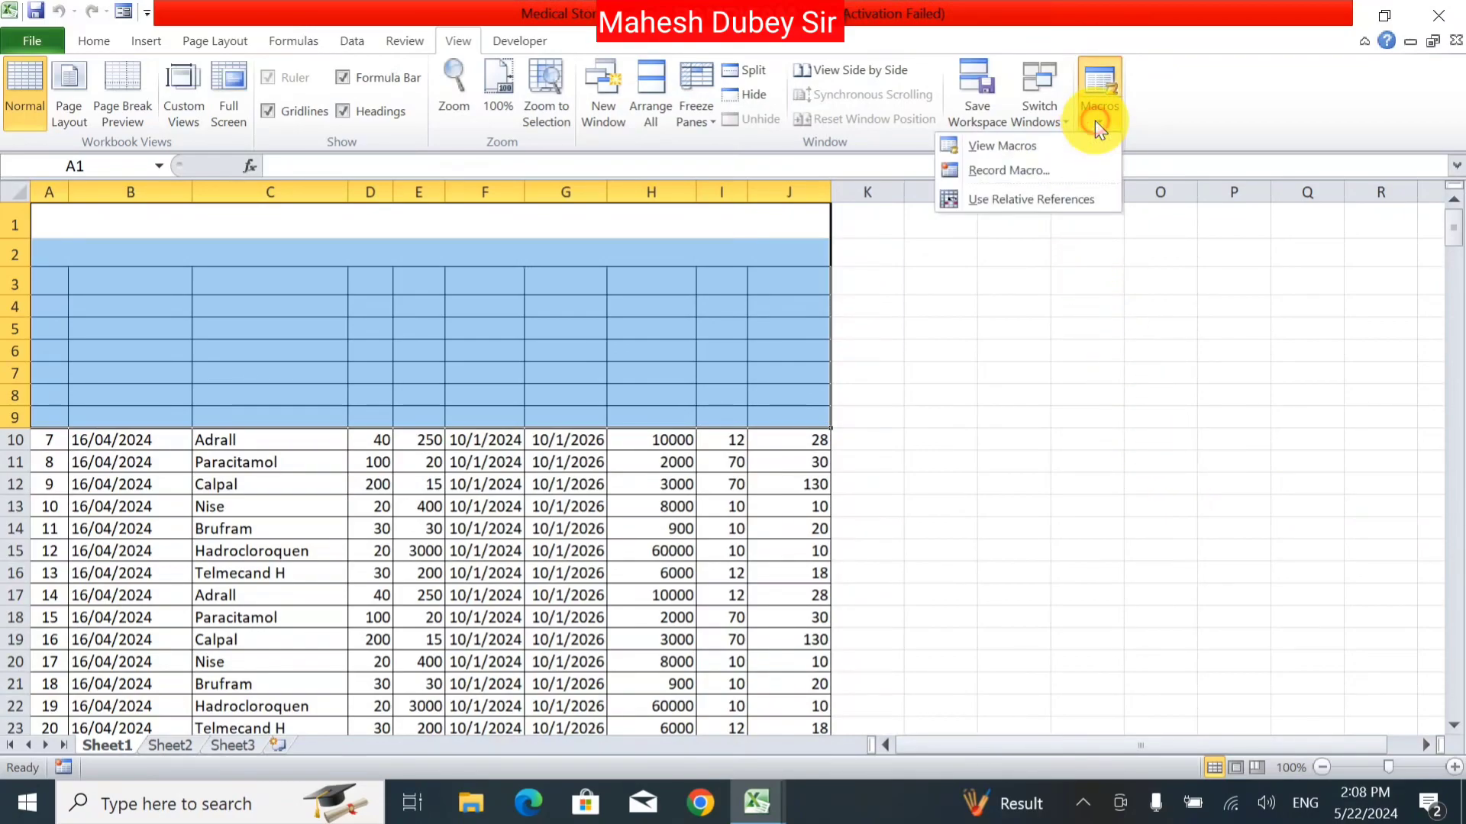
click(967, 463)
click(778, 377)
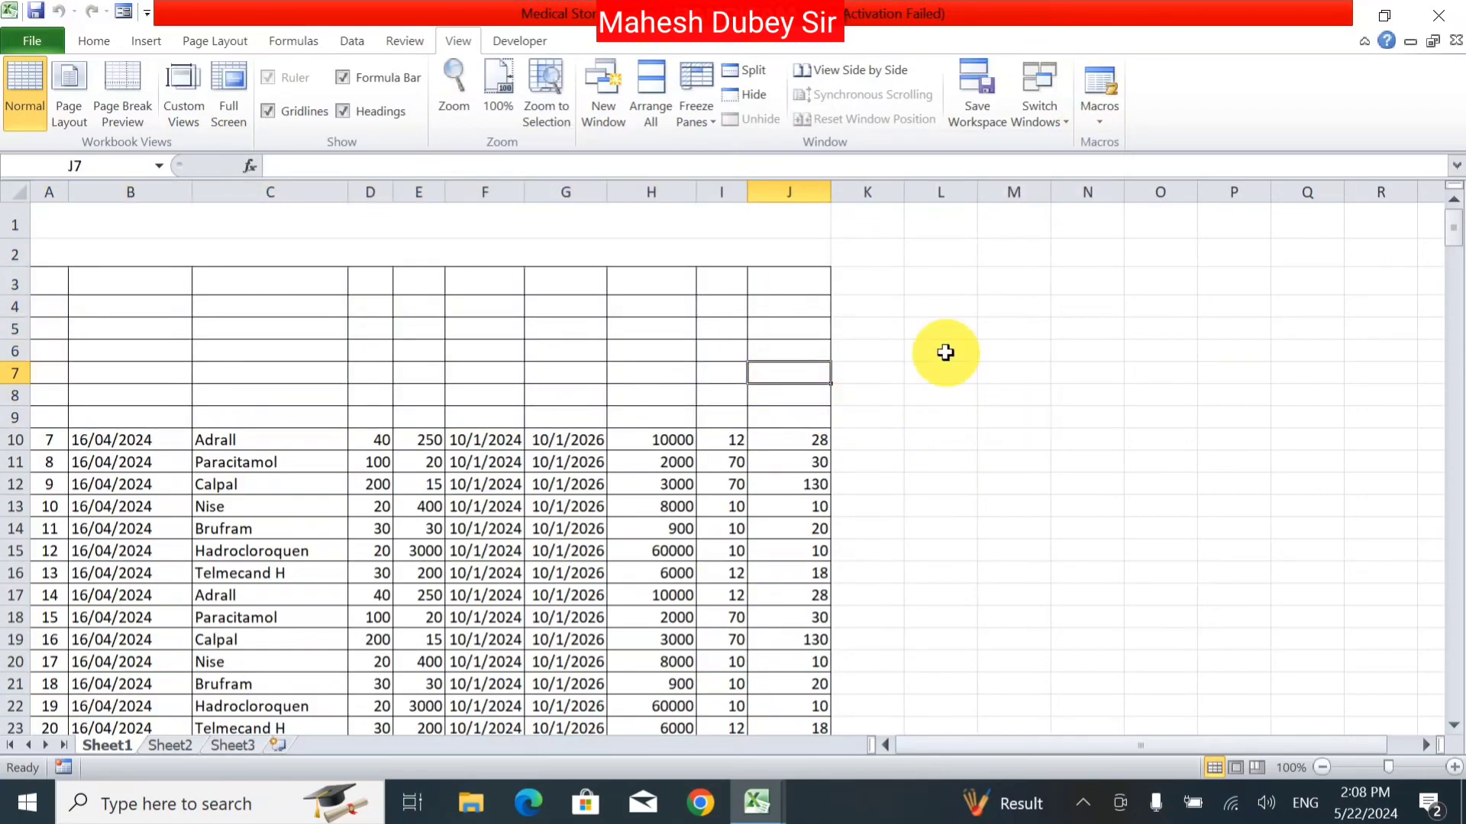
key(ctrl+w)
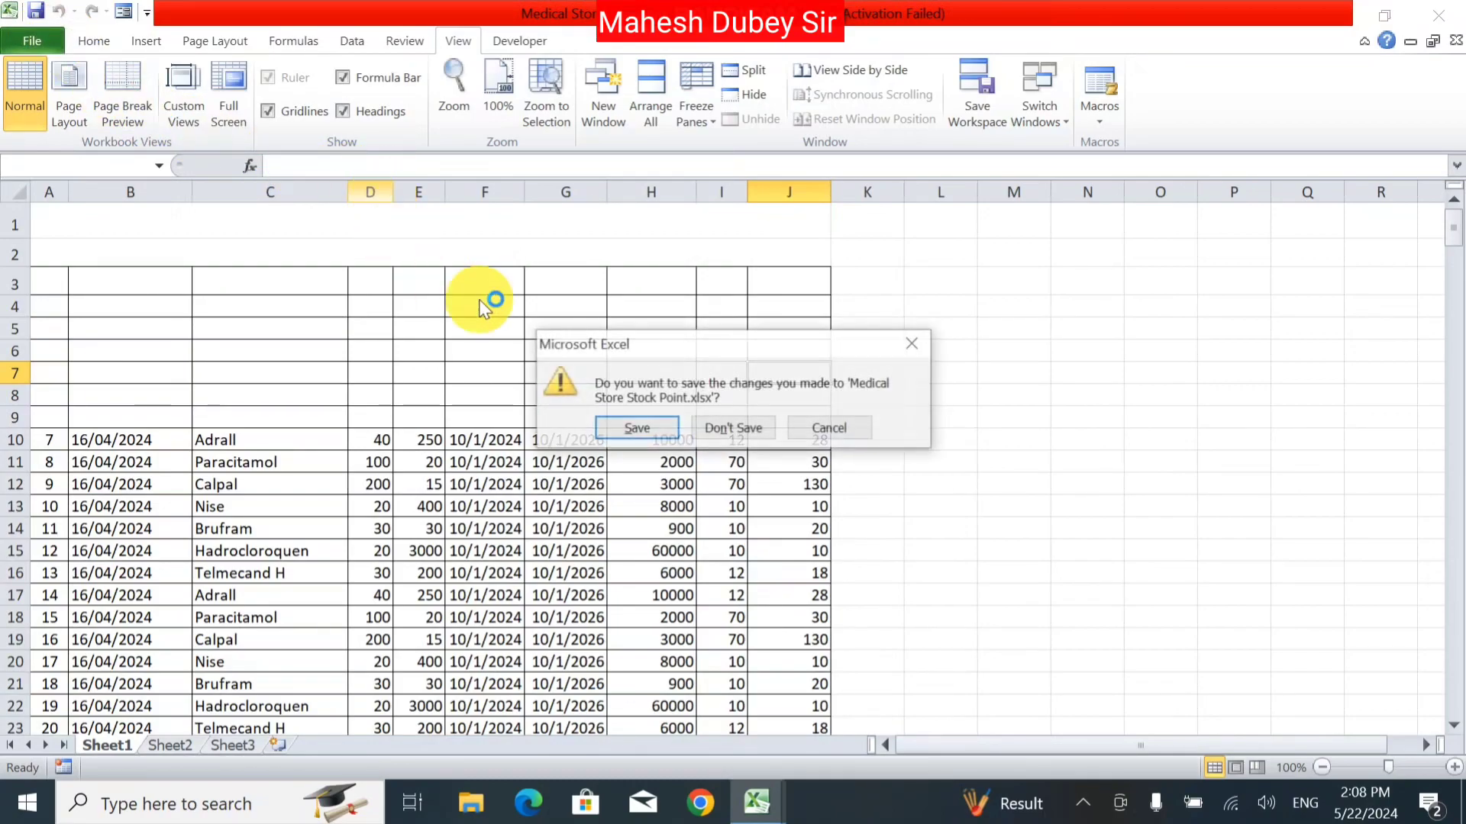
click(737, 430)
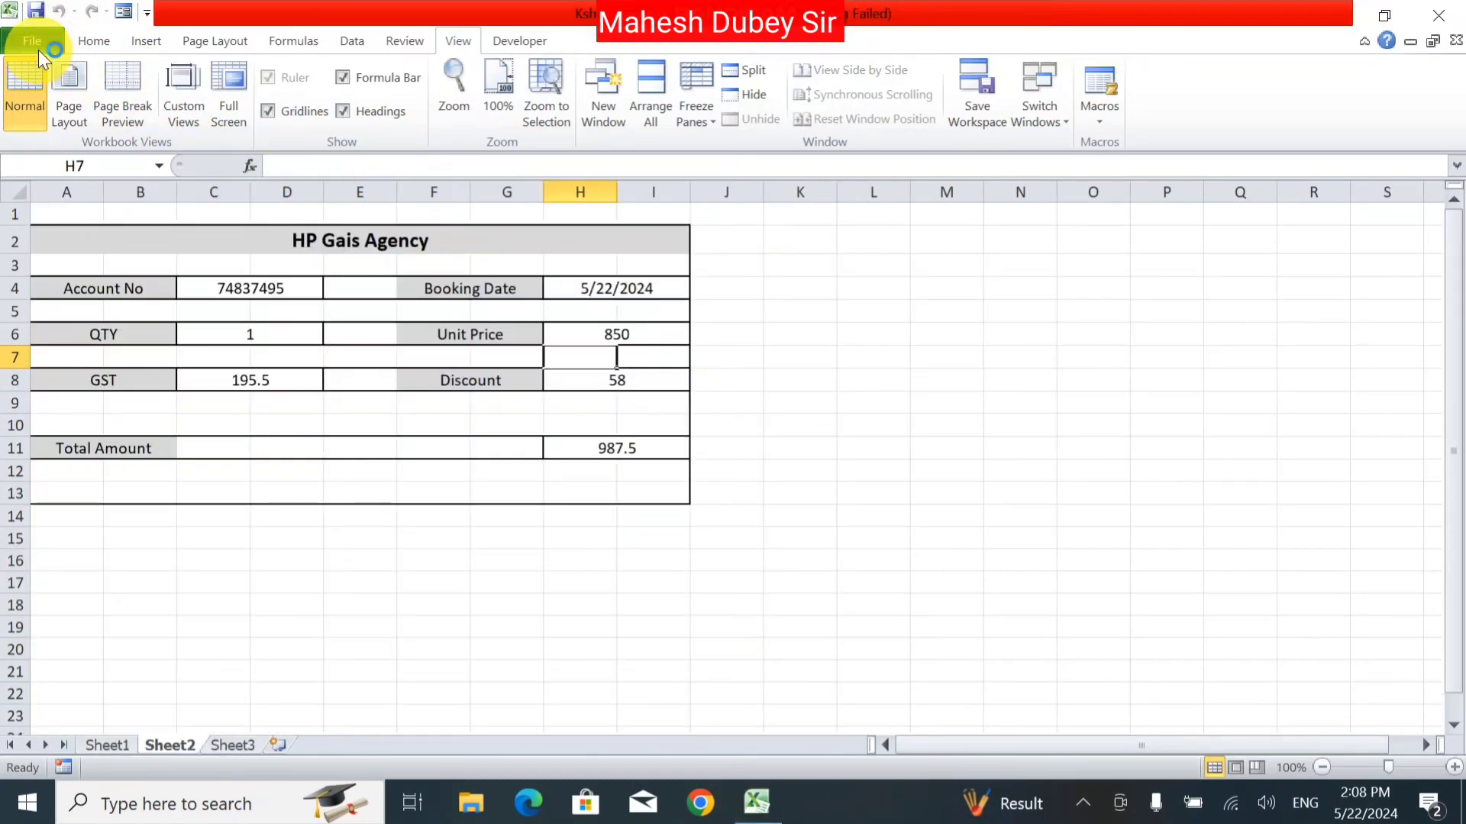
Reopen Medical Store Stock Point.xlsx from the recent files, entering the workbook password, and select cell M1.
click(37, 42)
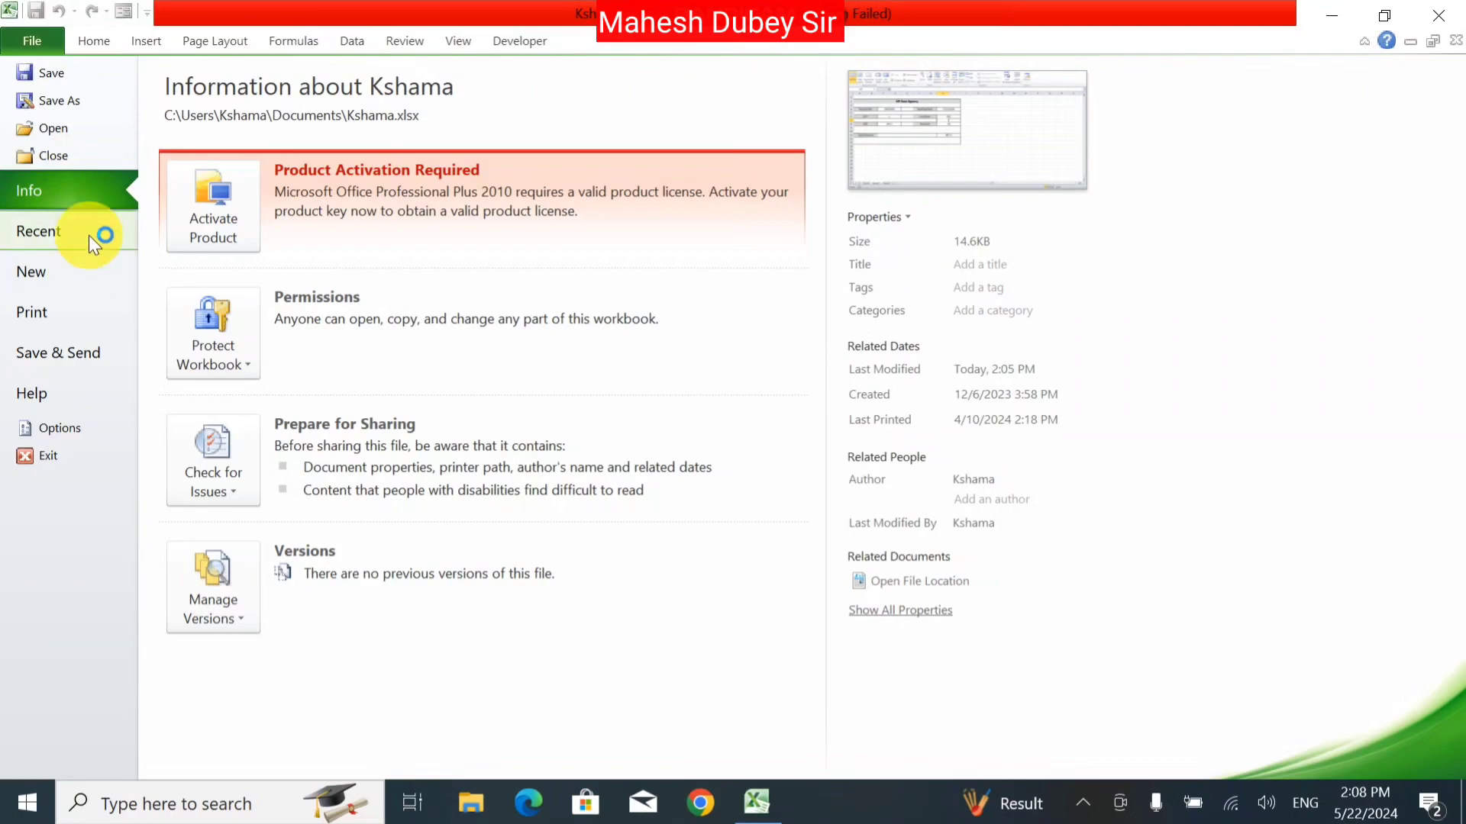
click(89, 235)
click(215, 141)
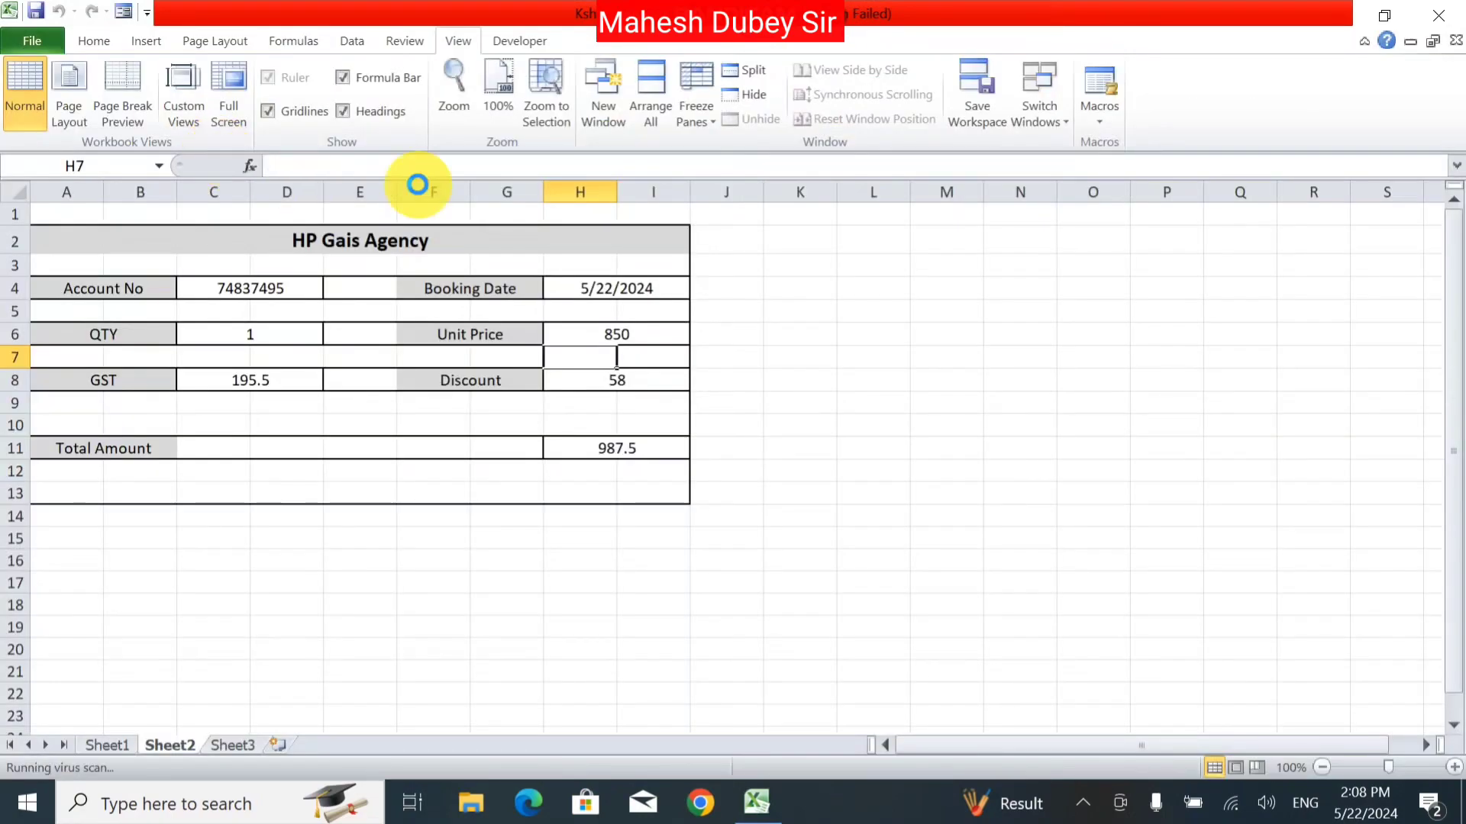
key(Return)
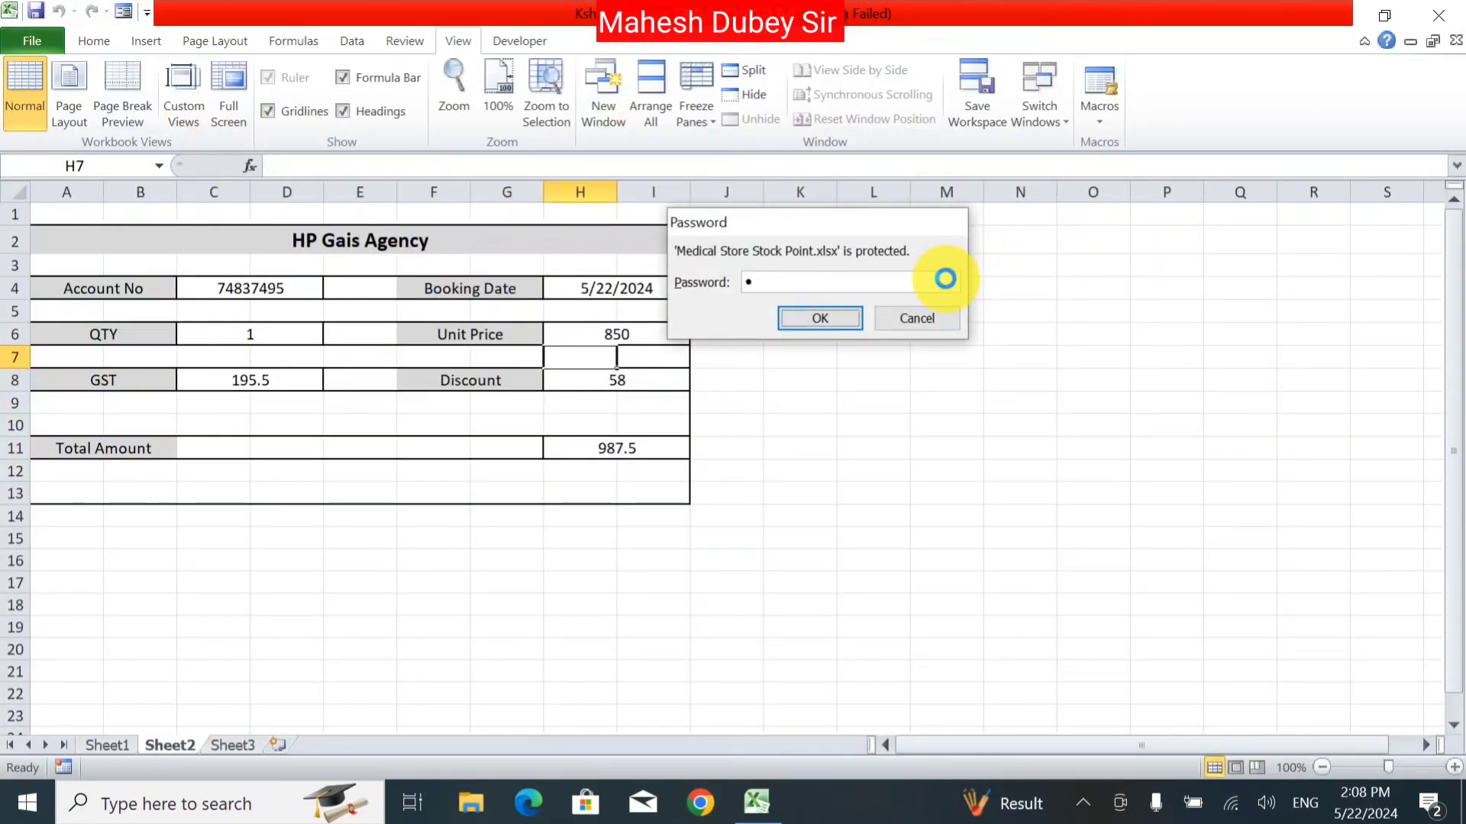
text(1)
key(Return)
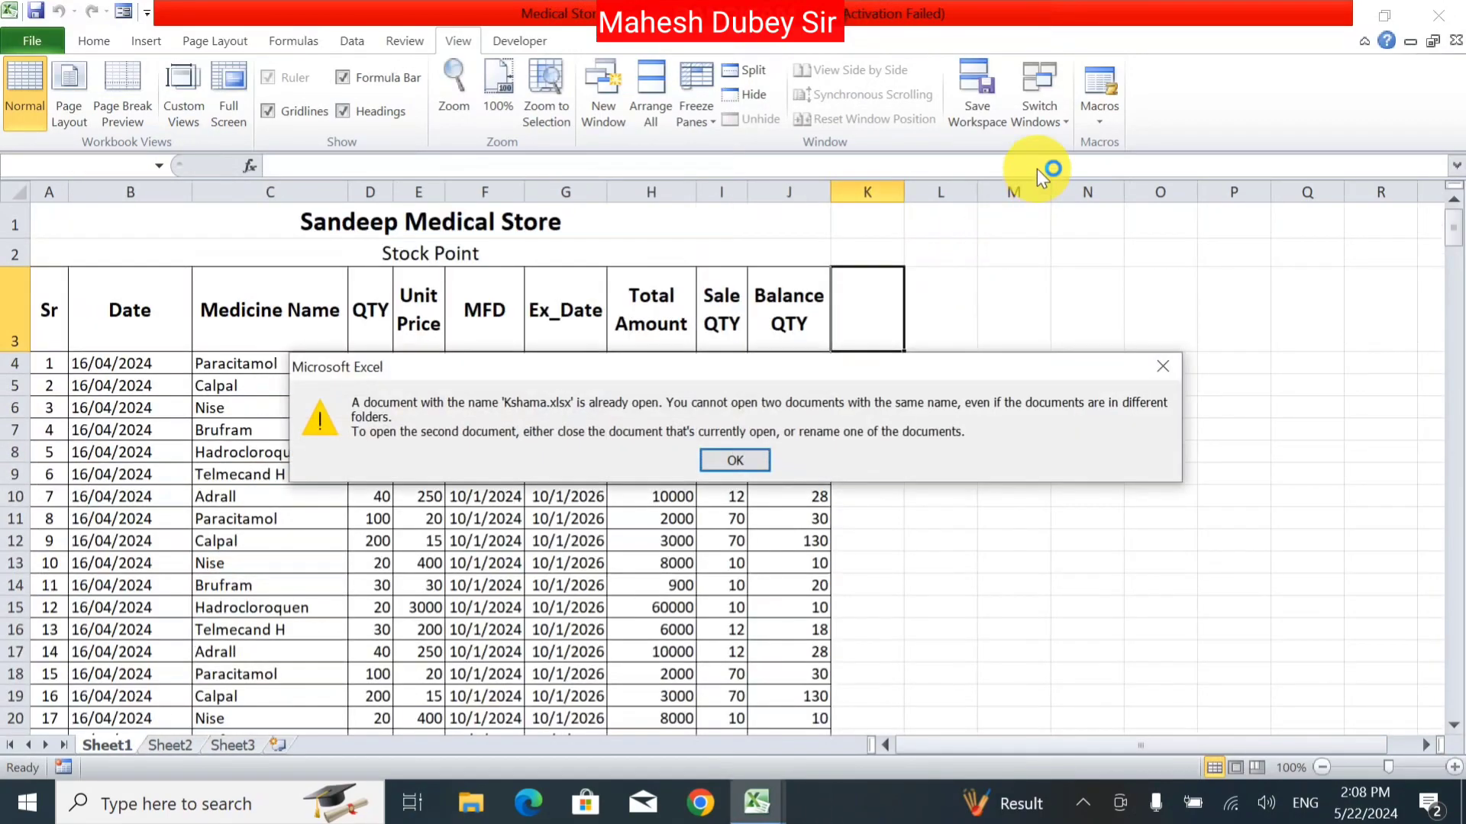
click(746, 549)
click(981, 233)
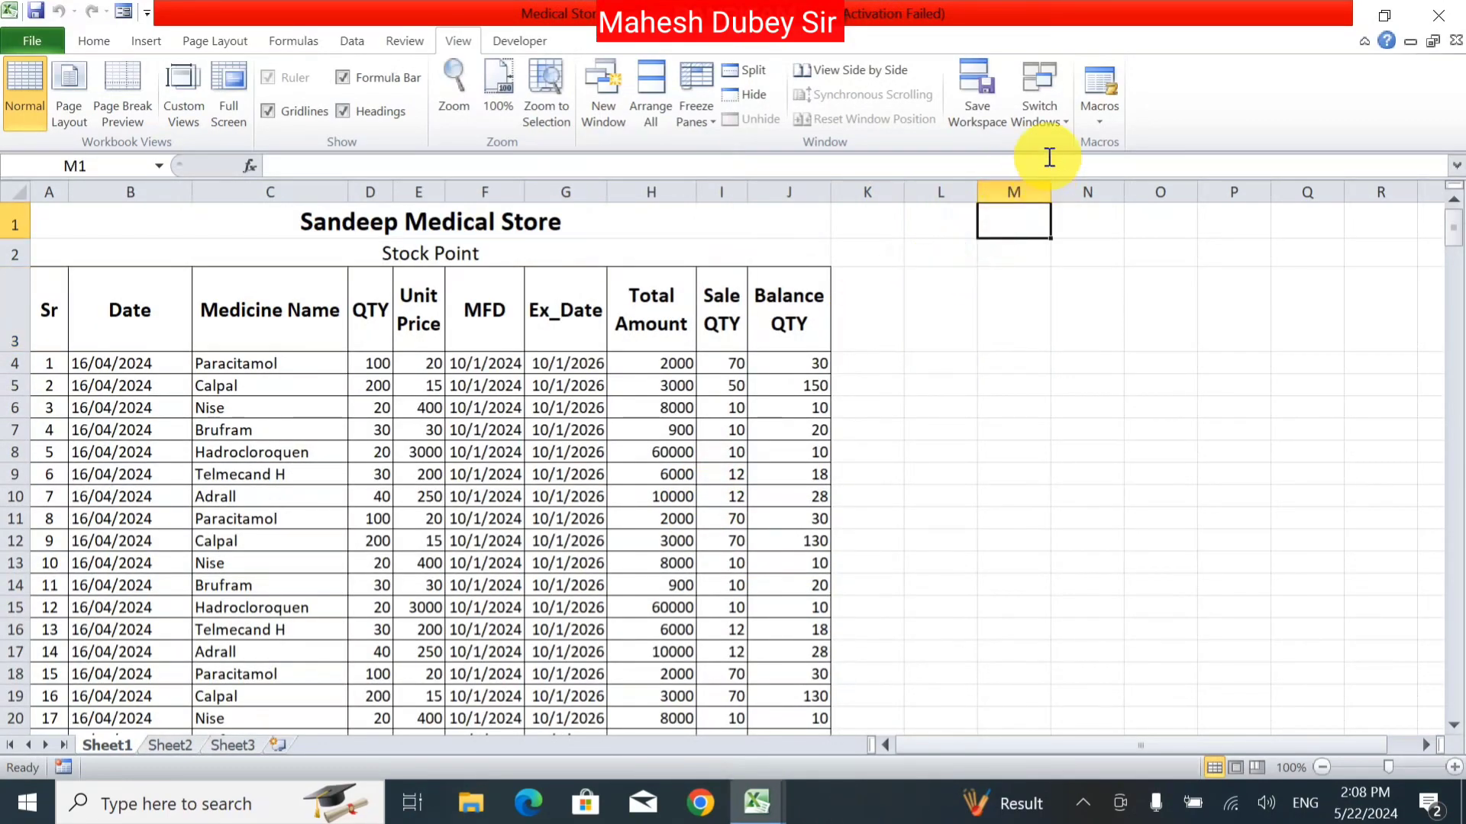
View the list of macros in all open workbooks and close it without running anything.
click(1100, 115)
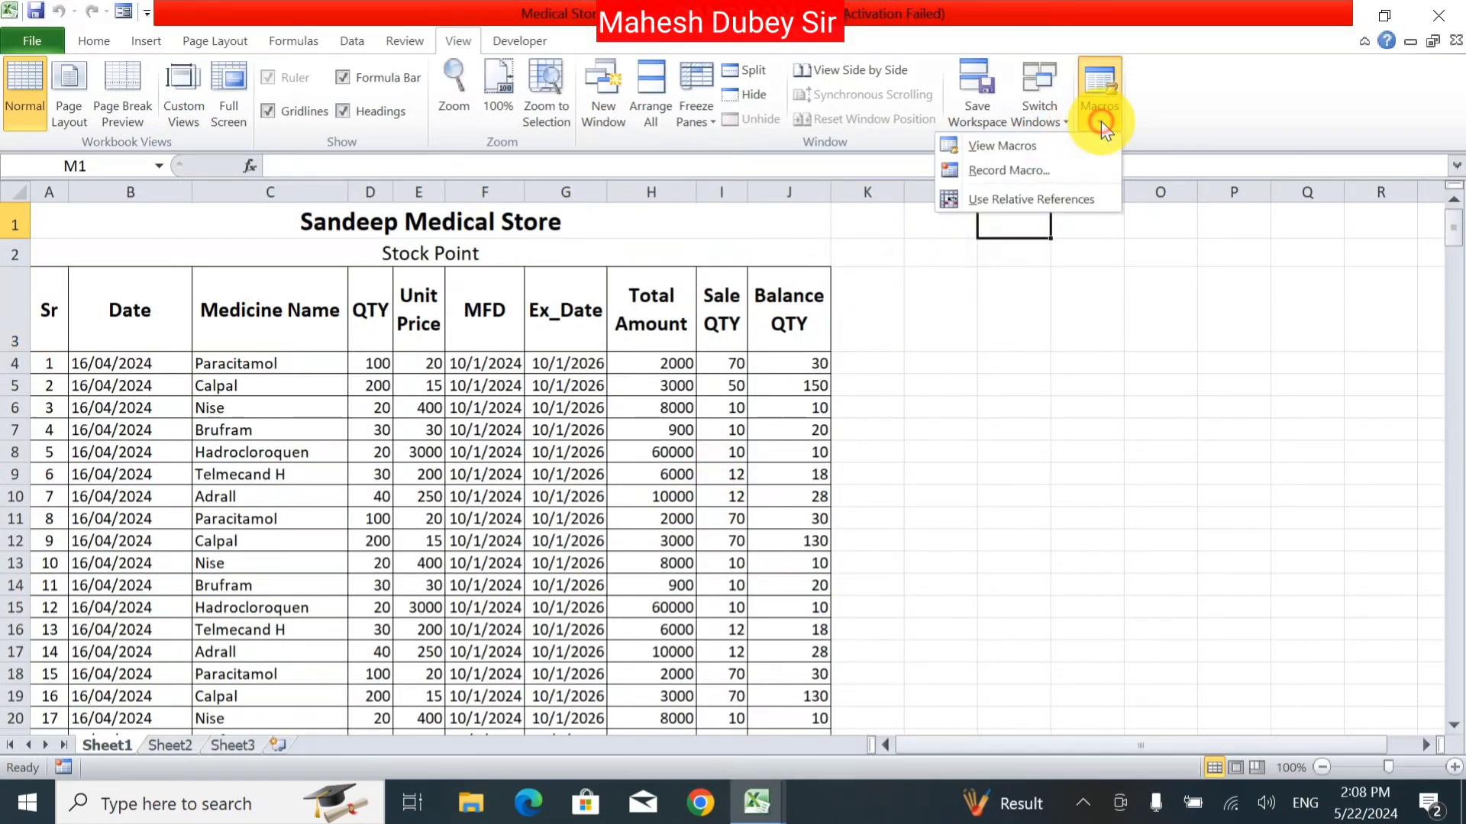
click(1010, 154)
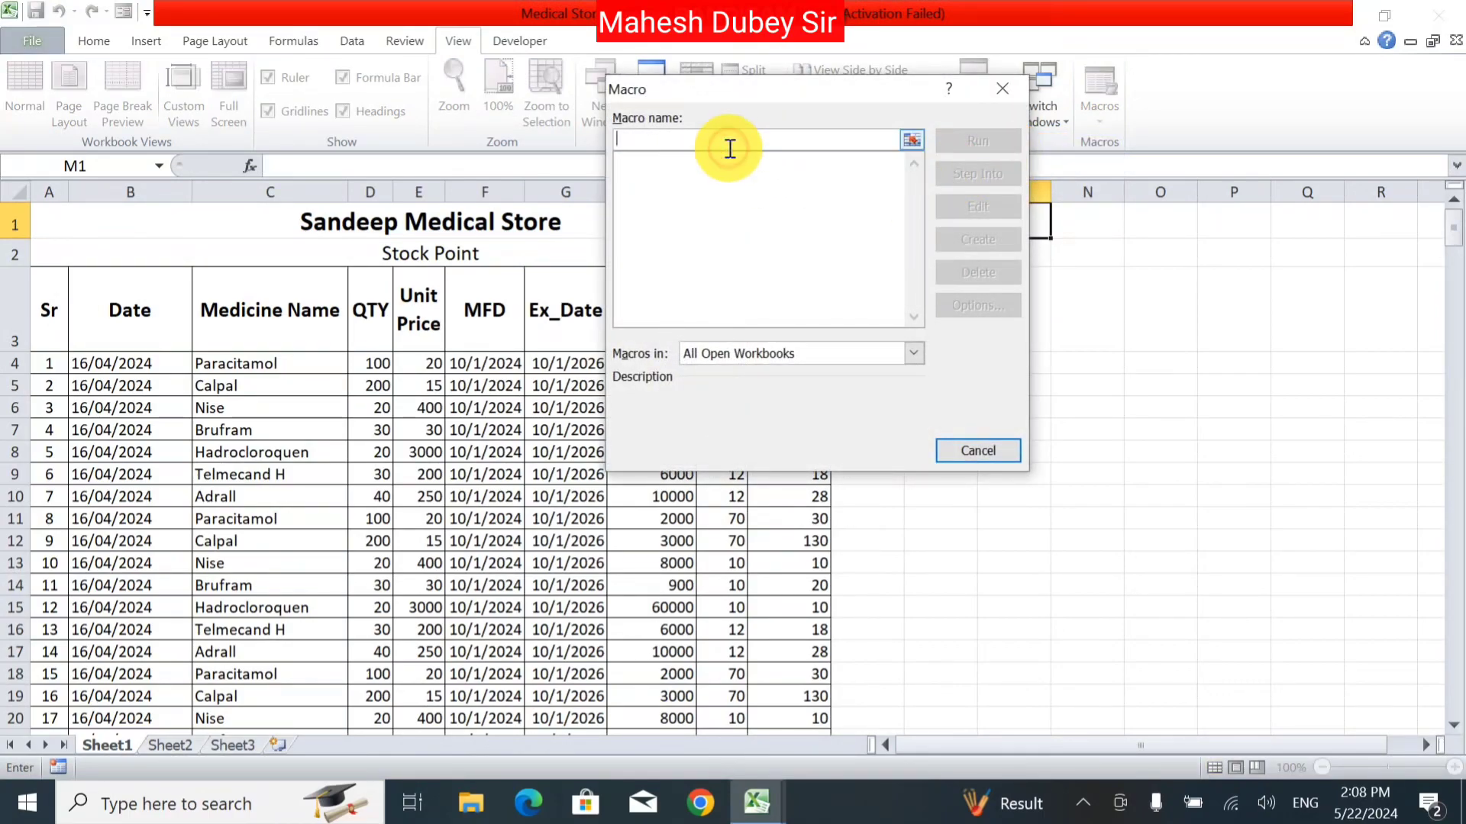
click(959, 454)
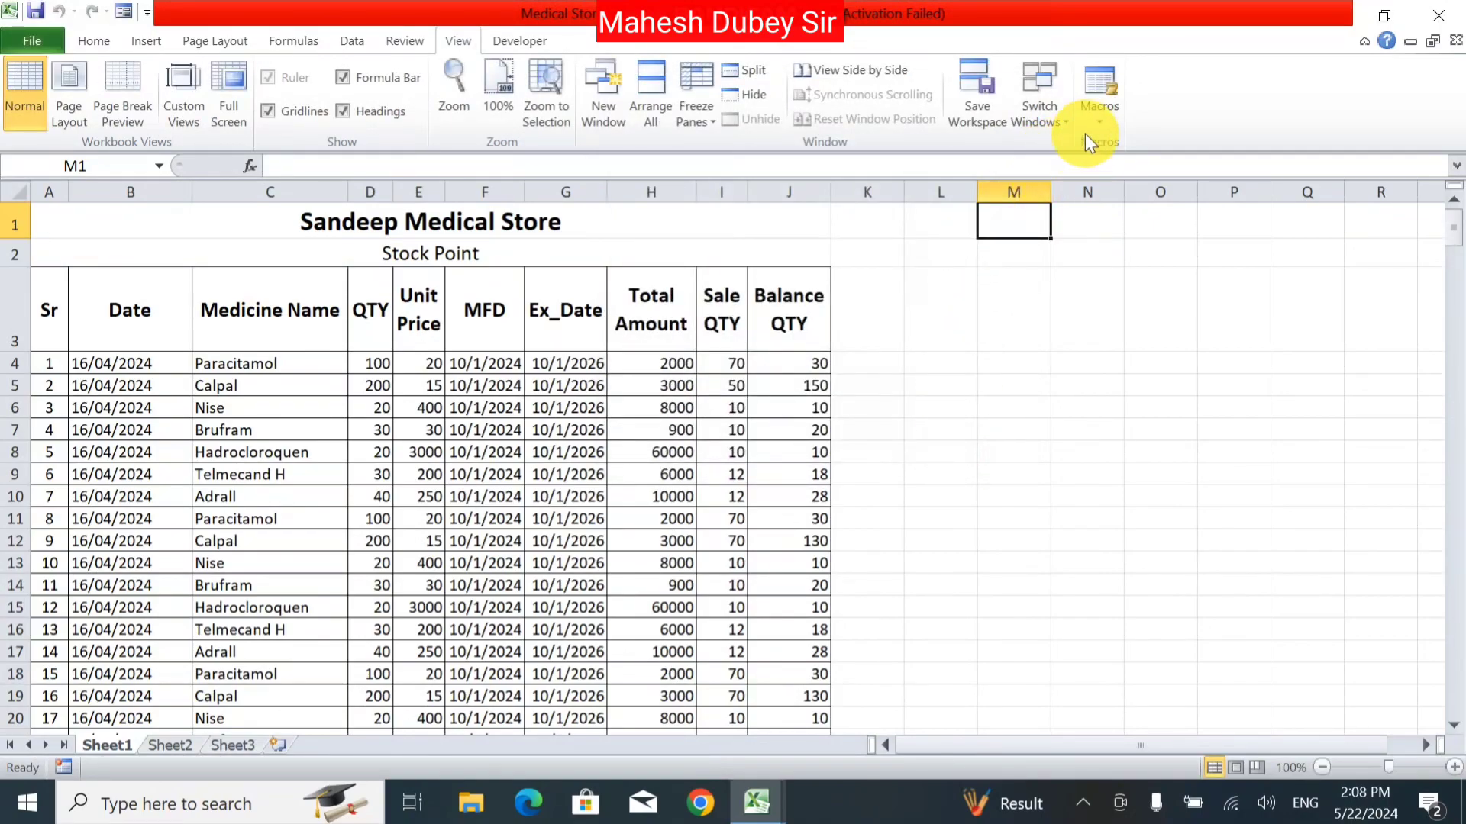
Start recording Macro2 stored in This Workbook with r as its shortcut letter and no description.
click(1087, 126)
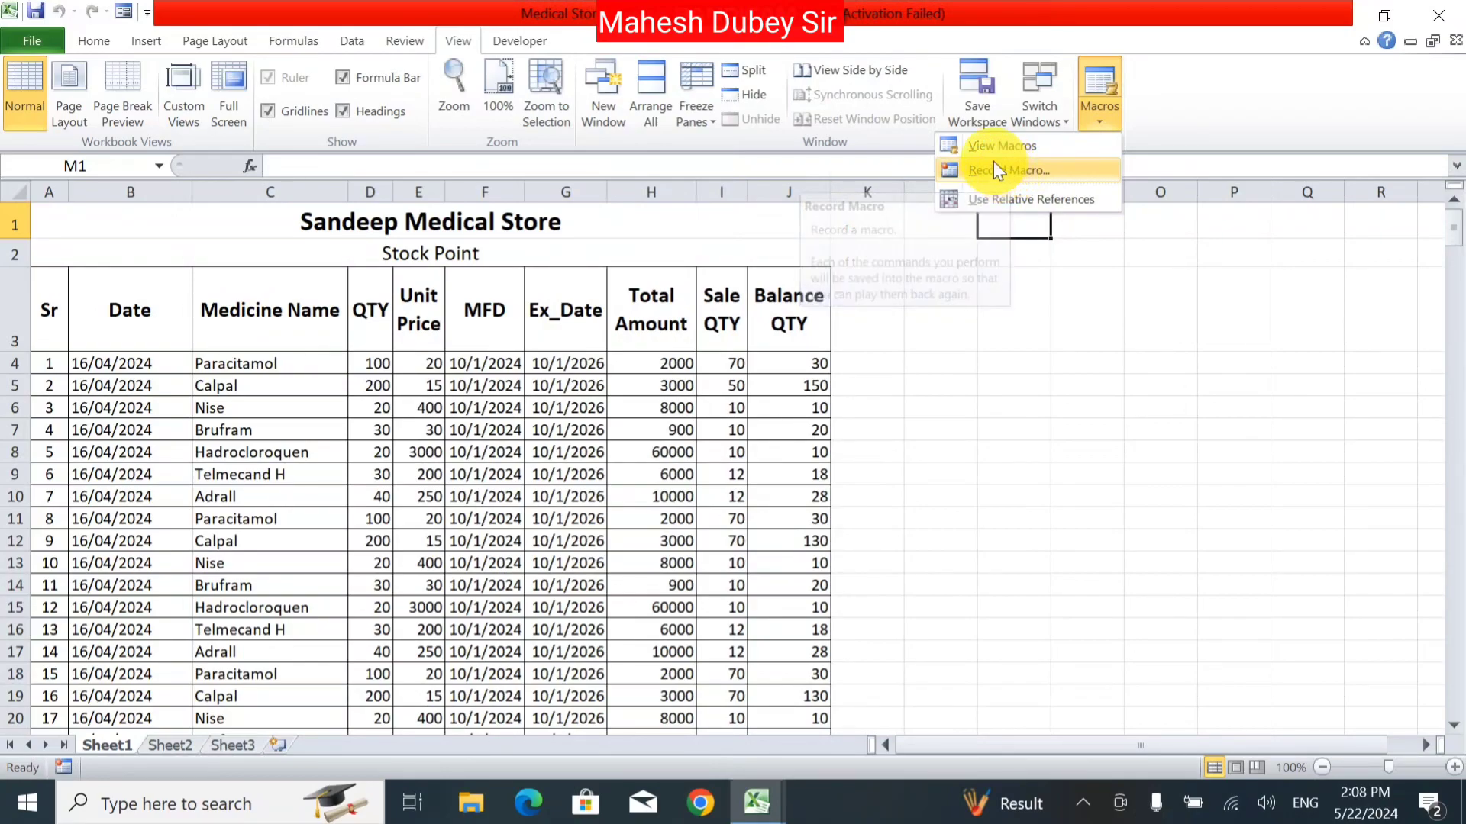
click(1023, 166)
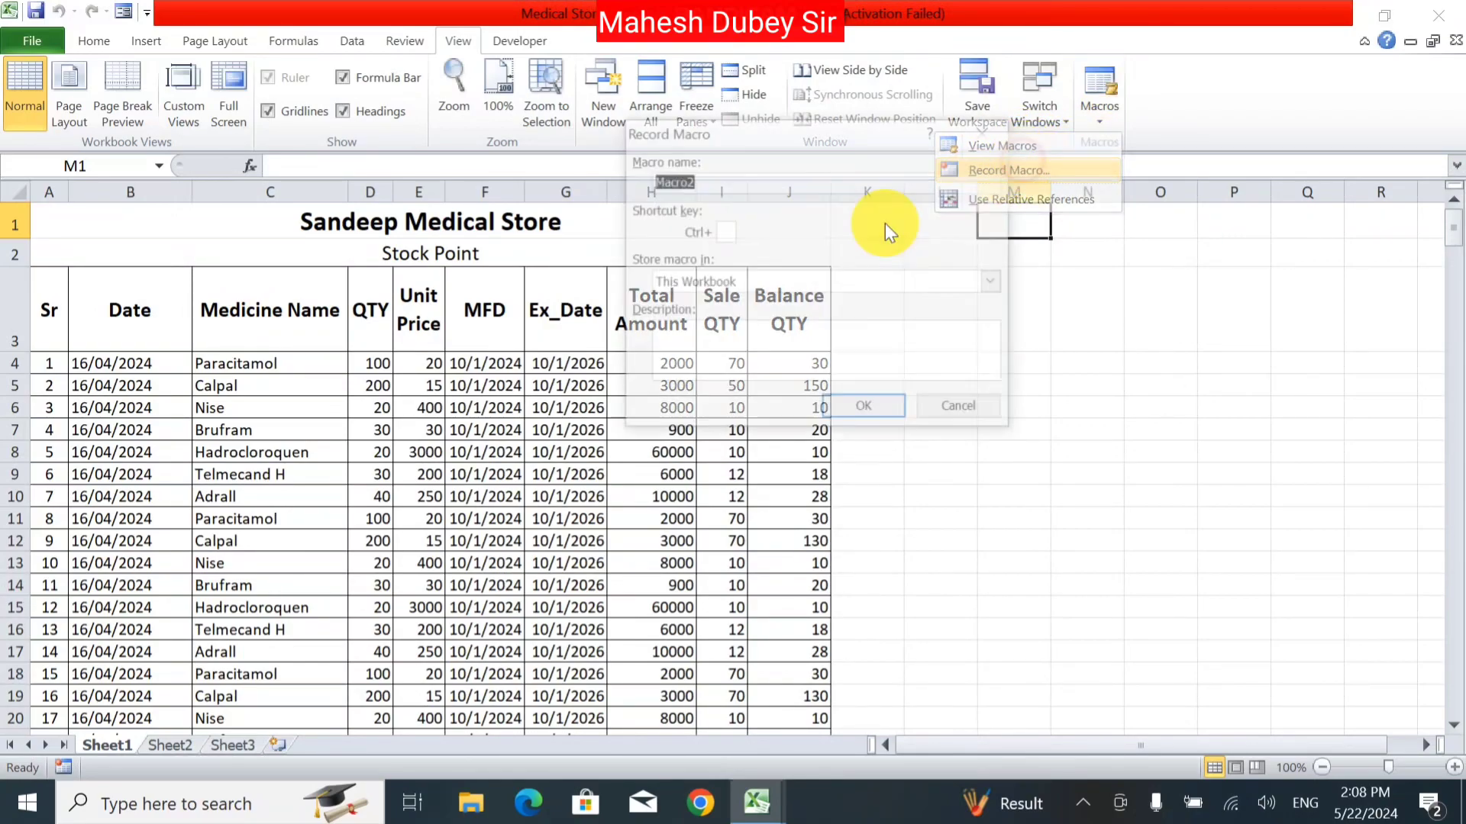
click(717, 231)
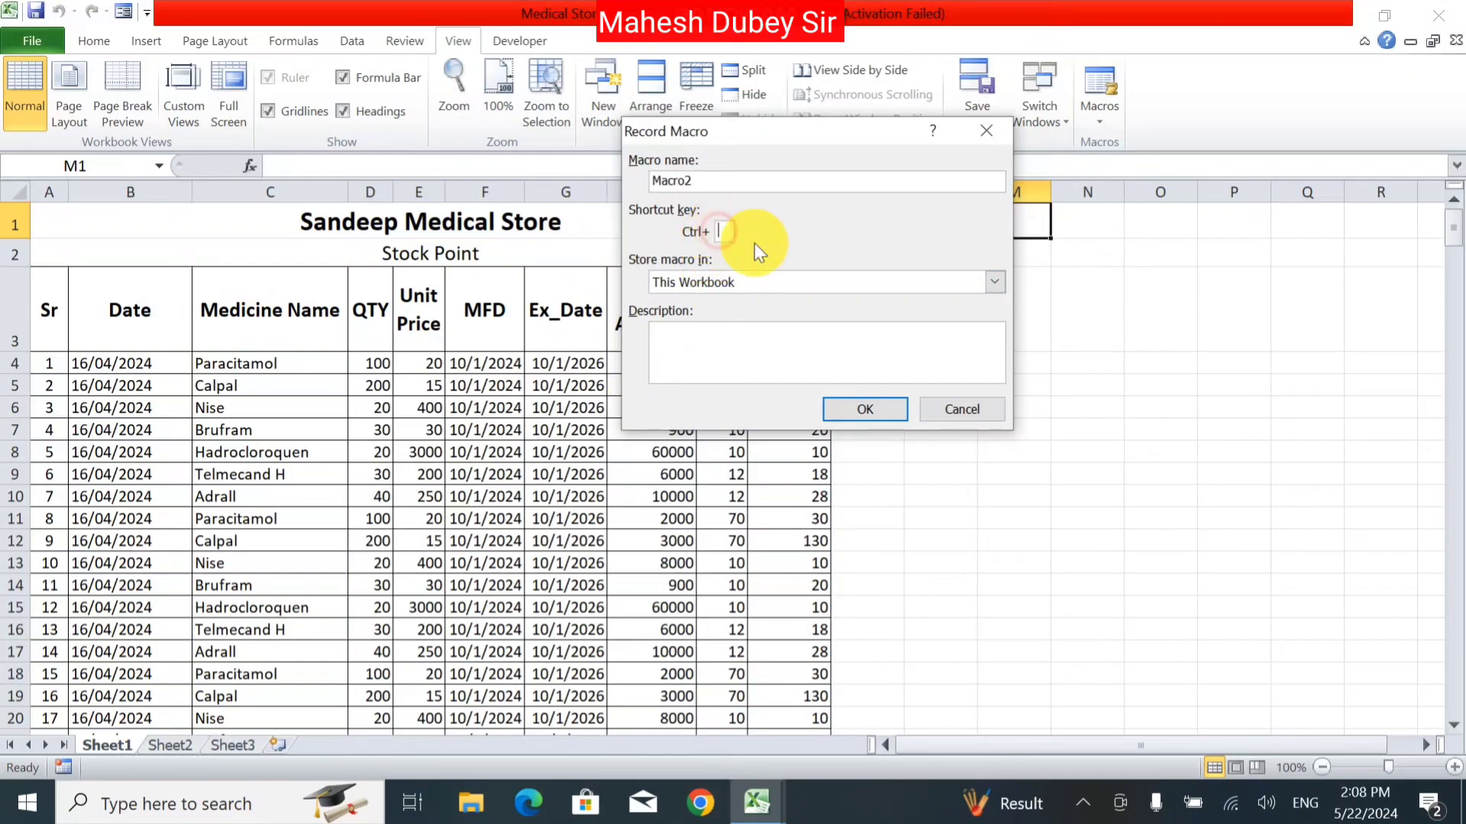
text(r)
click(769, 337)
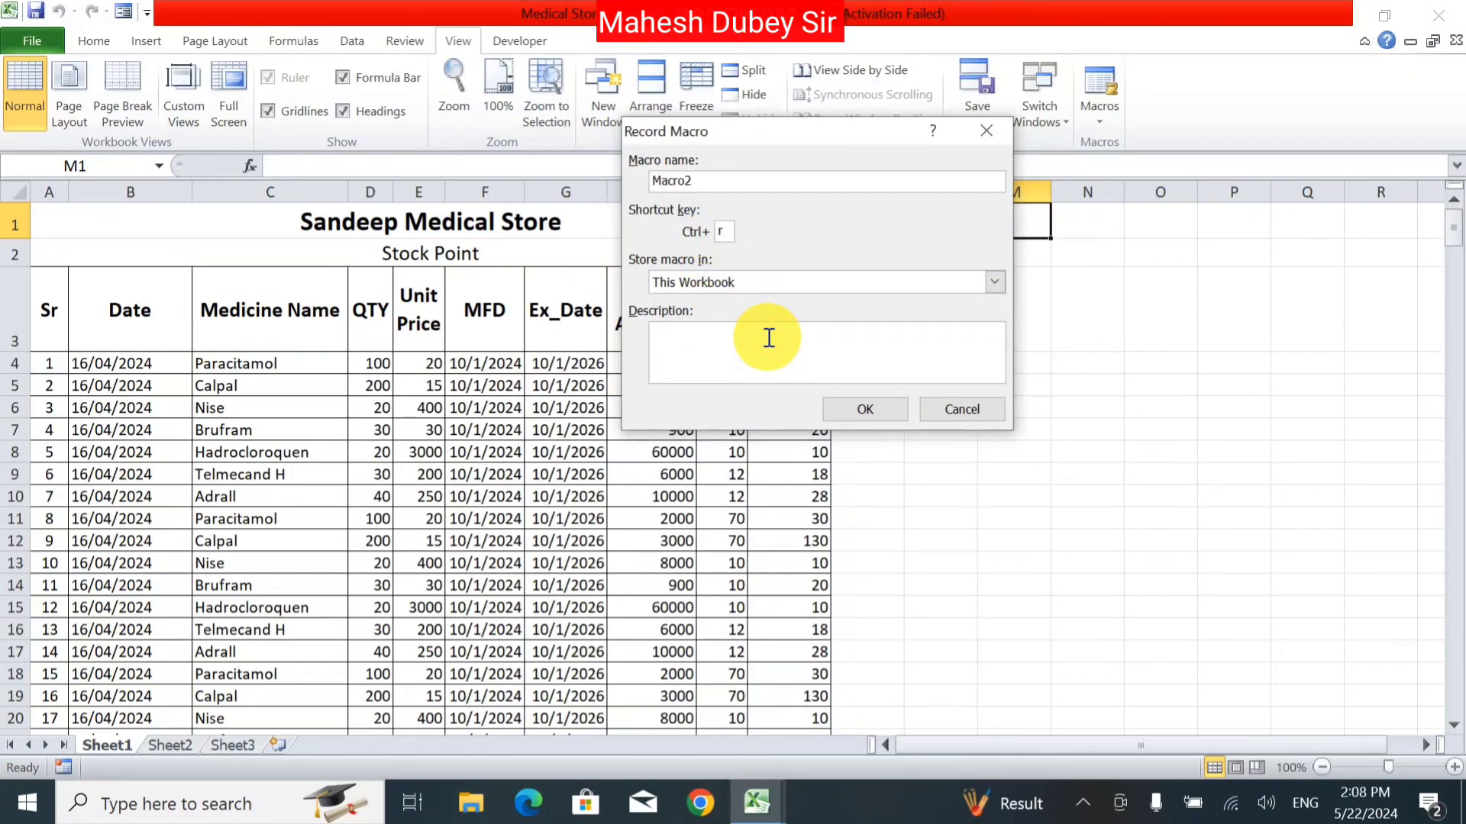
click(852, 407)
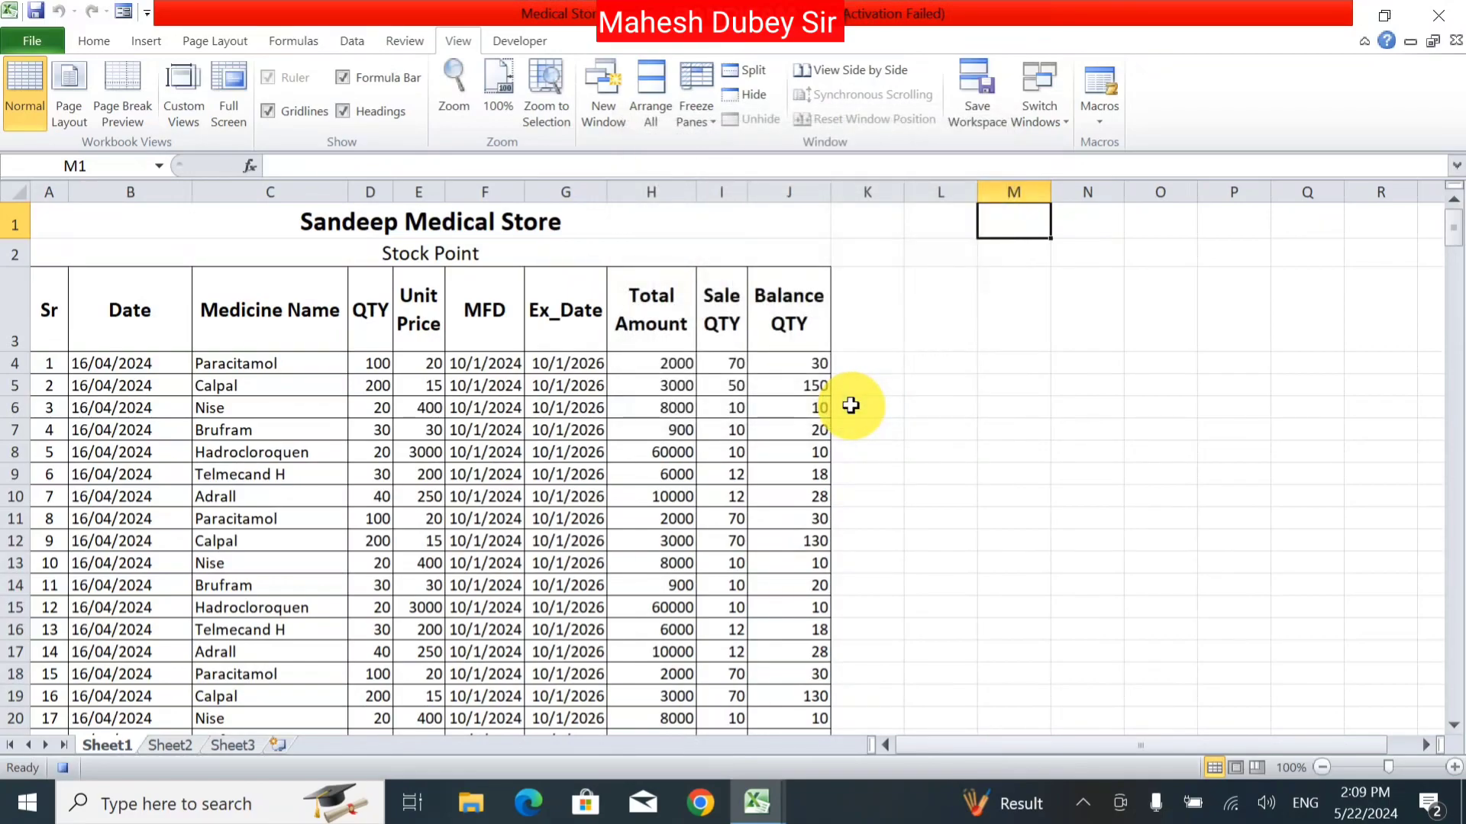
Record copying I3:J8 of the stock table and selecting K3, stop the macro recording and select cell M5.
click(720, 309)
drag(772, 387, 819, 442)
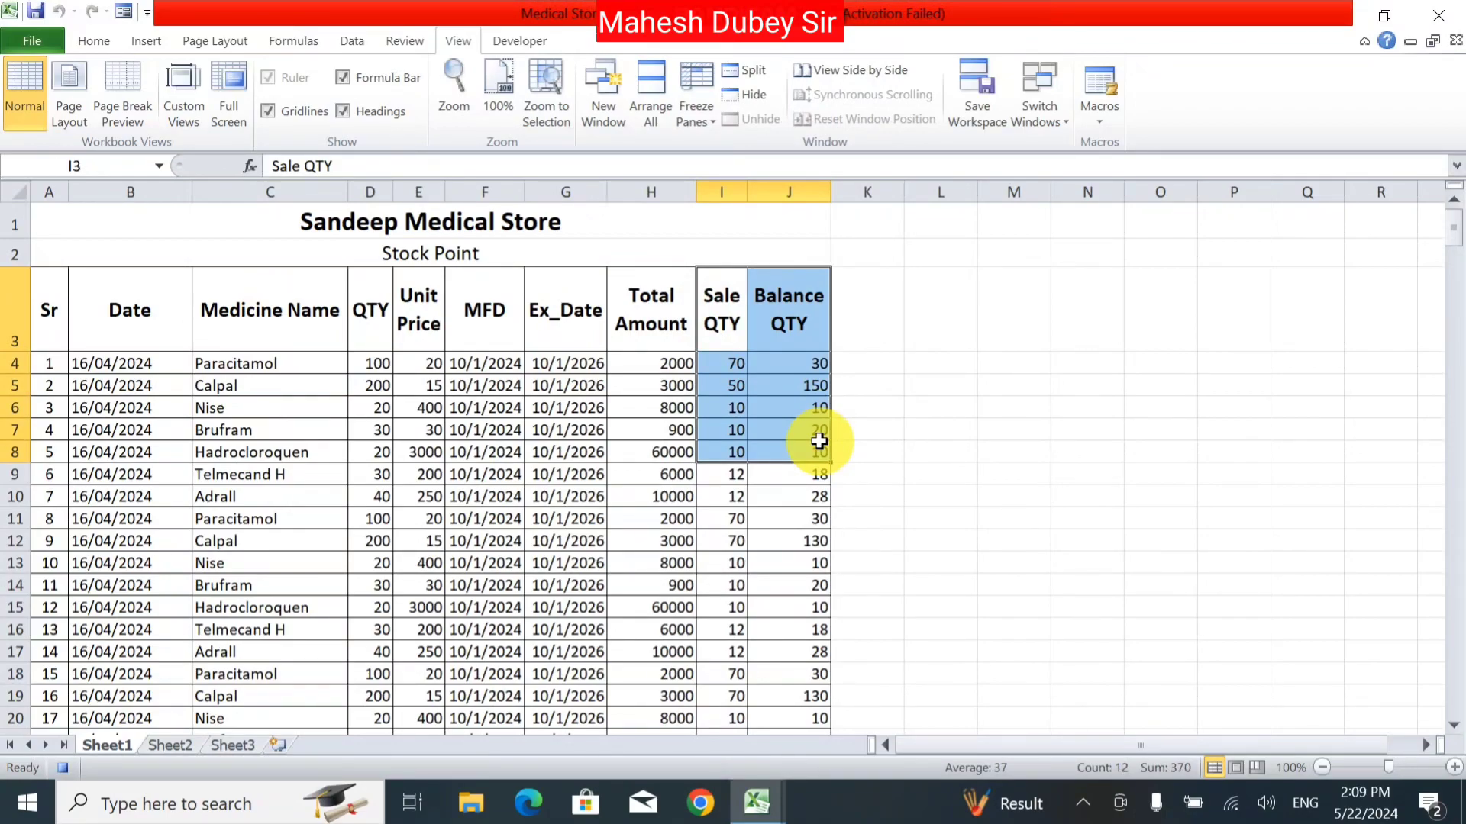
key(ctrl+c)
click(875, 278)
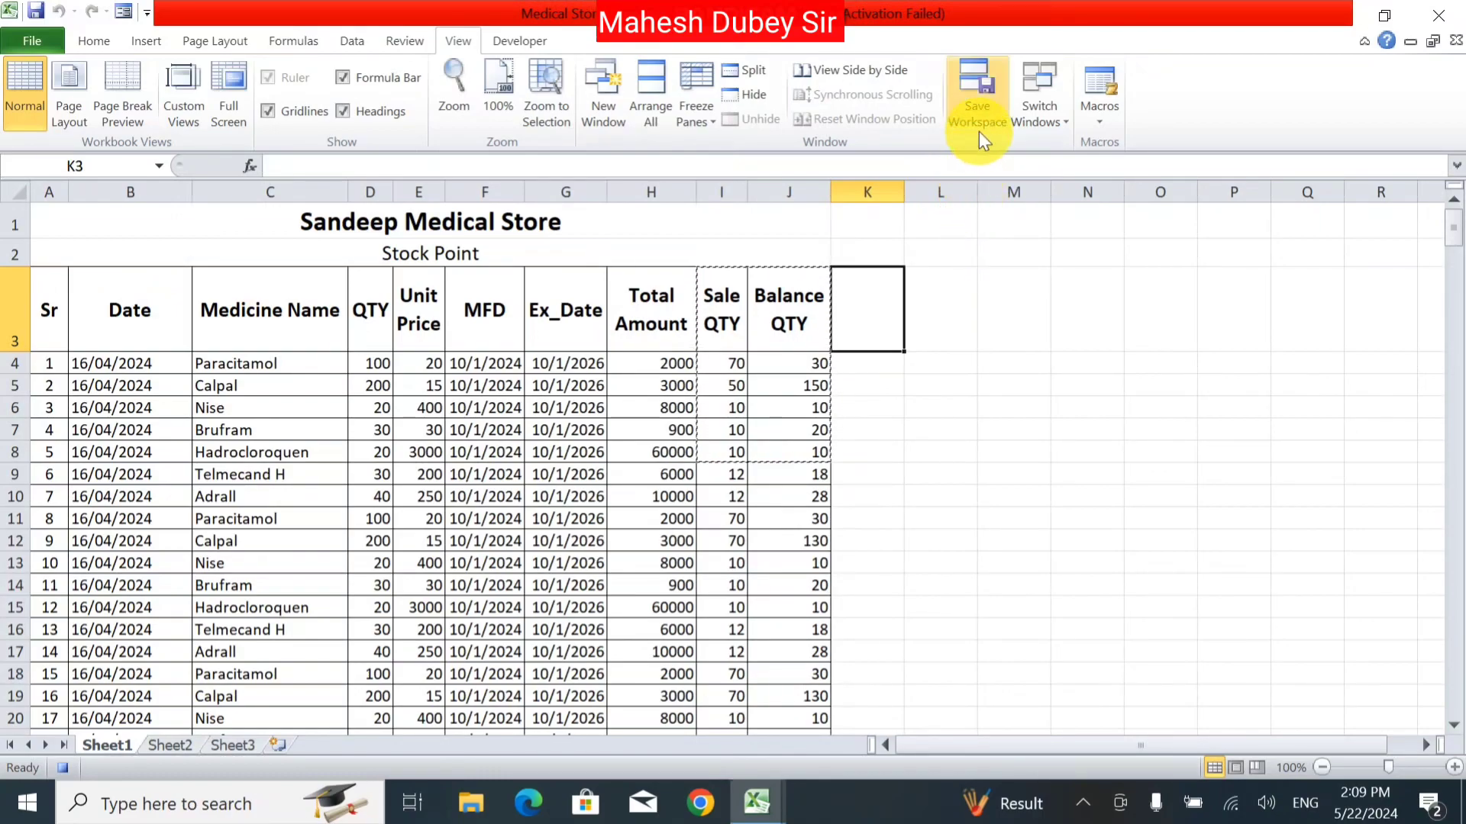
click(1100, 115)
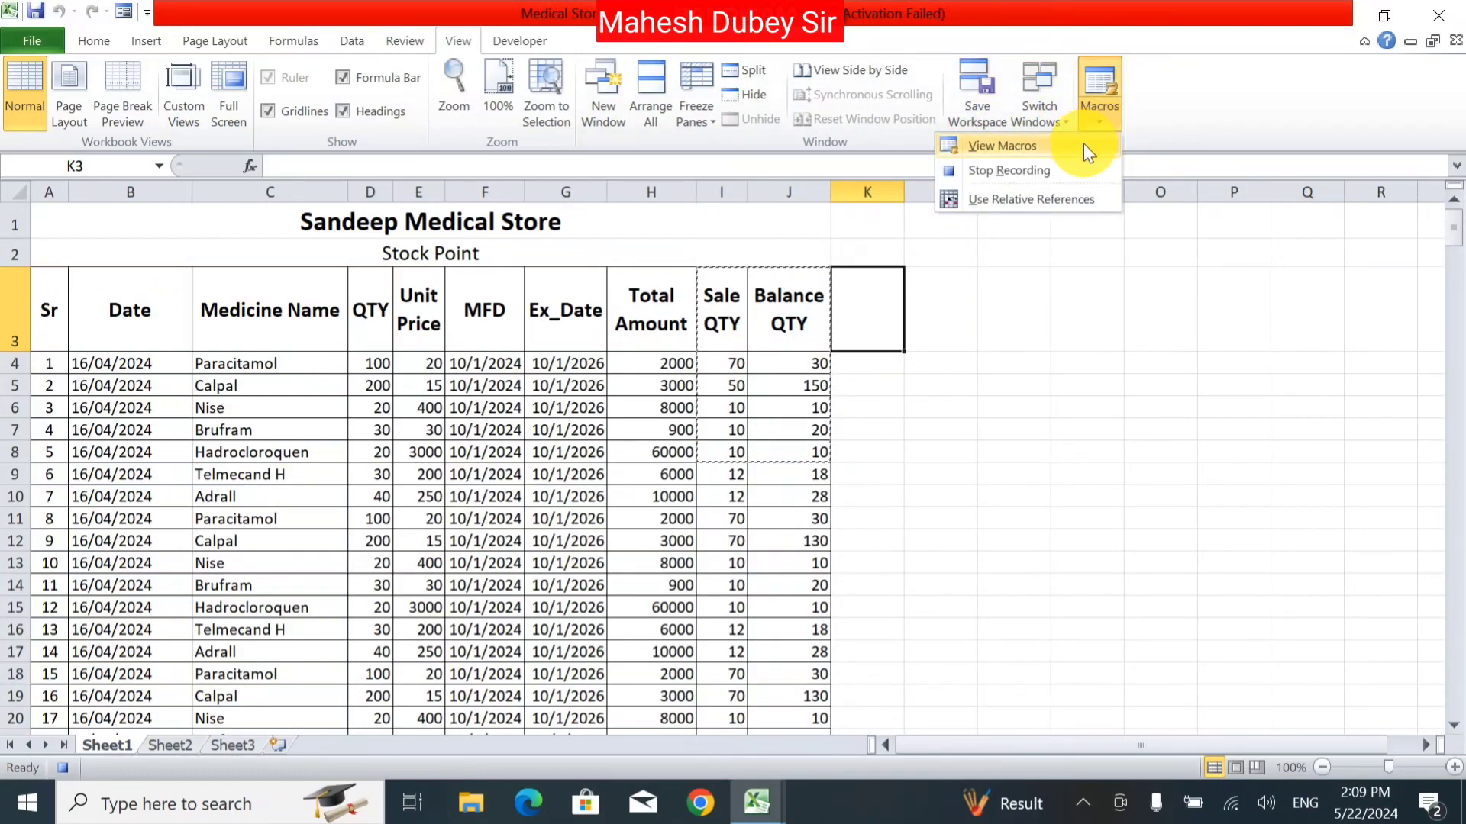
click(1065, 171)
click(1023, 384)
Run Macro2 to copy the Sale QTY and Balance QTY cells, cancel the pending copy and select cell M3.
click(1101, 111)
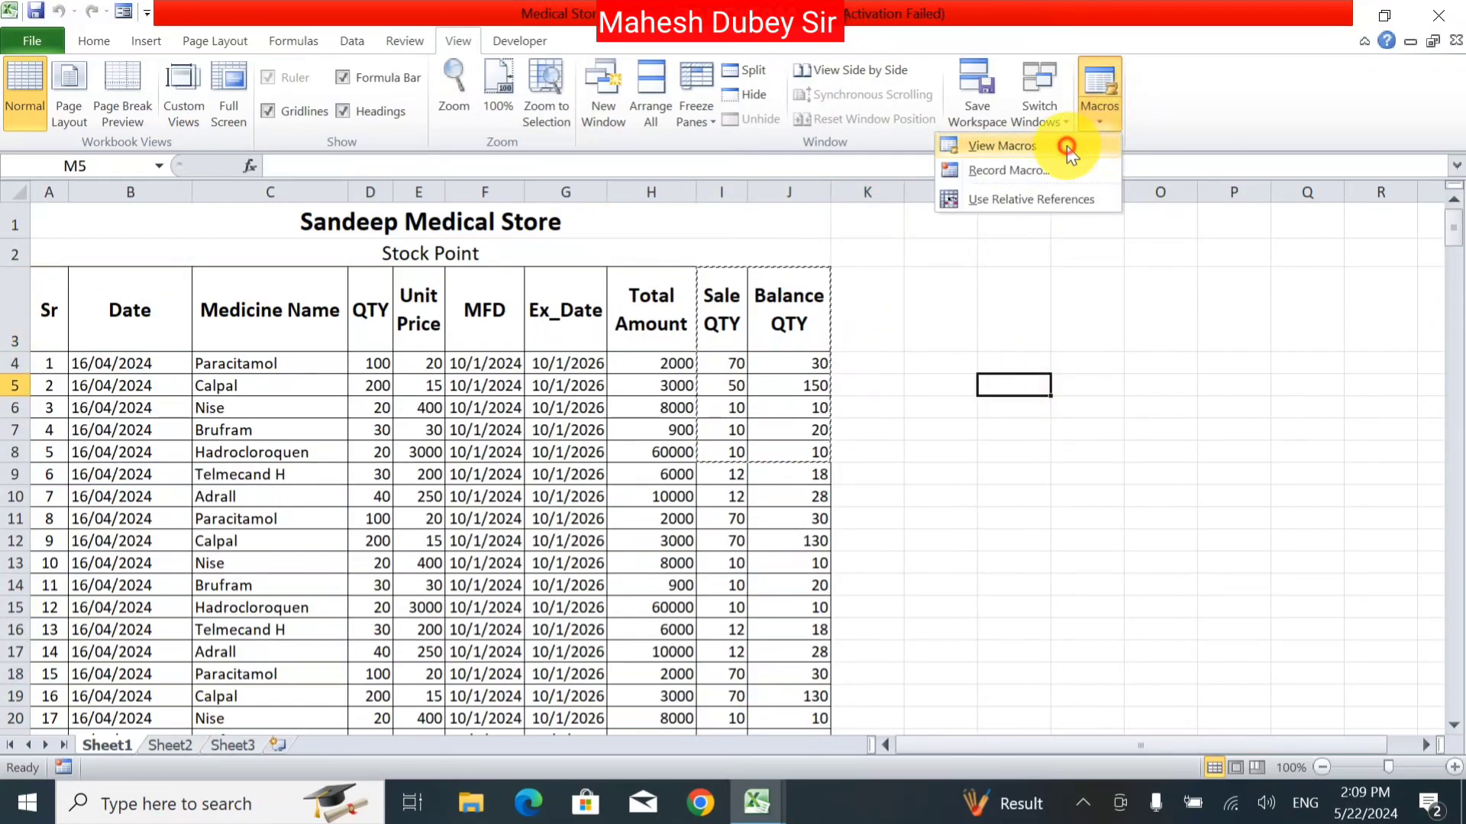
click(1066, 148)
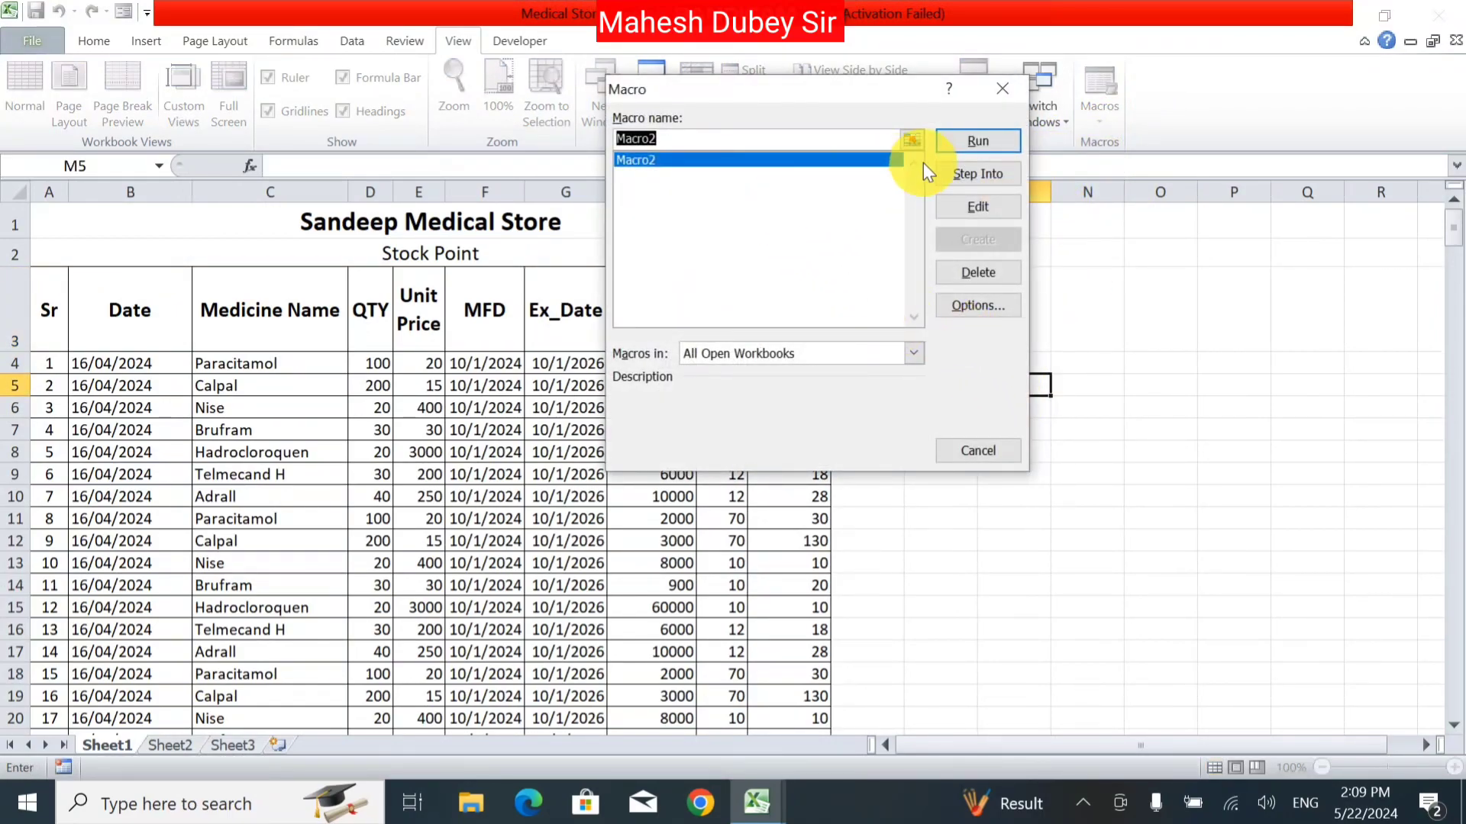
click(946, 150)
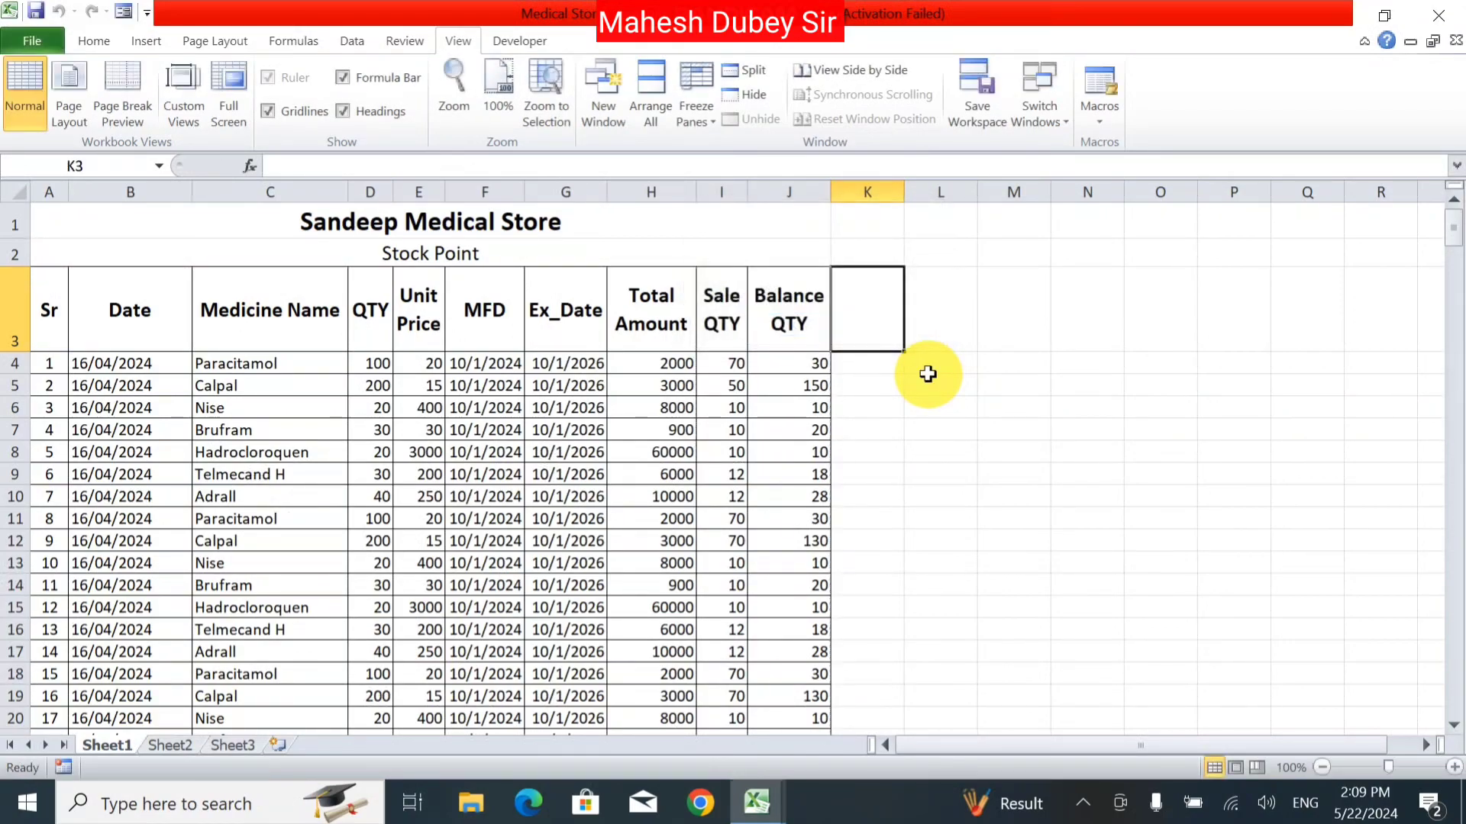
click(930, 378)
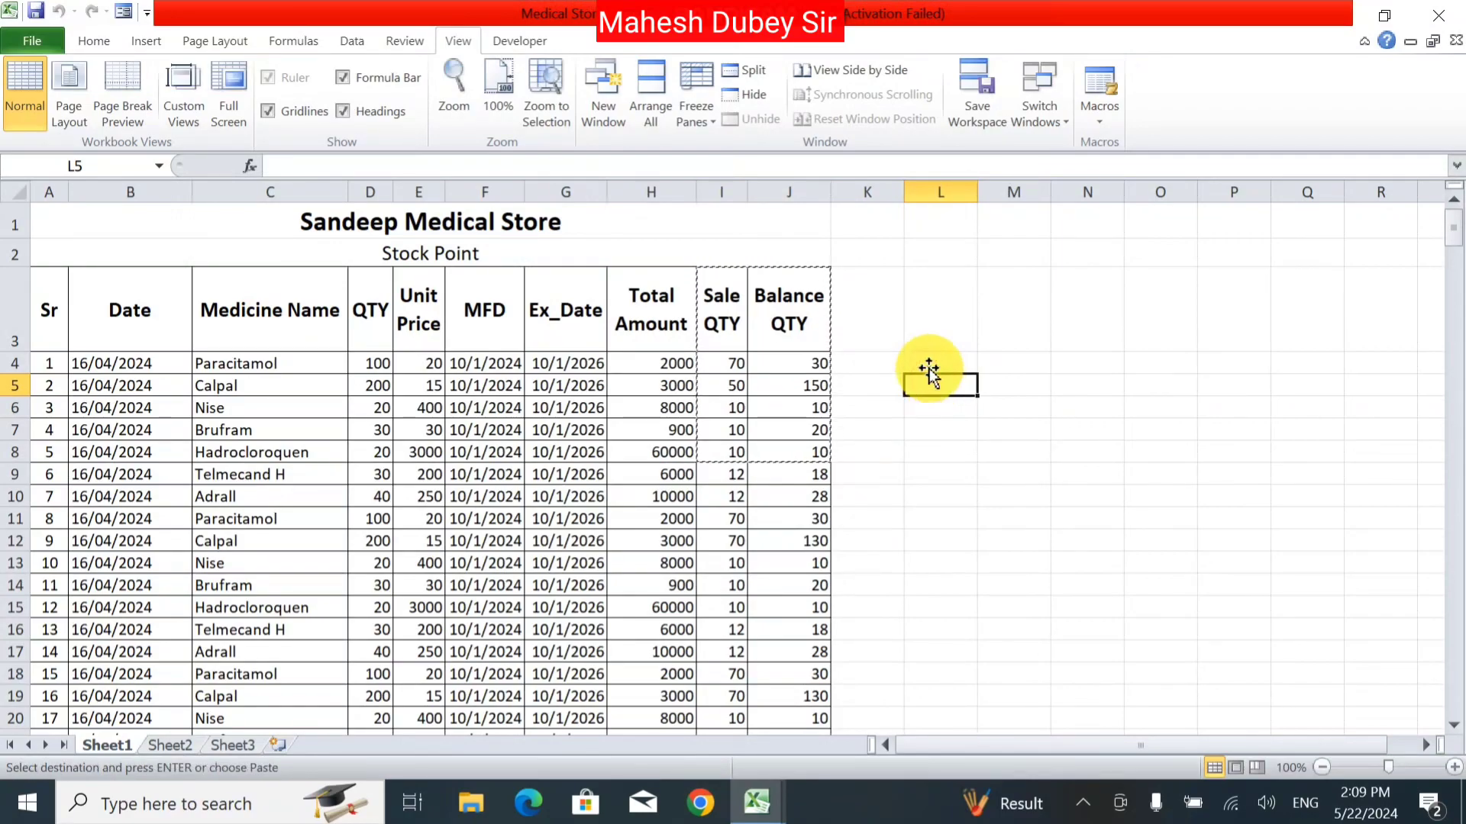
click(878, 318)
double_click(878, 317)
key(Escape)
click(997, 301)
click(1092, 125)
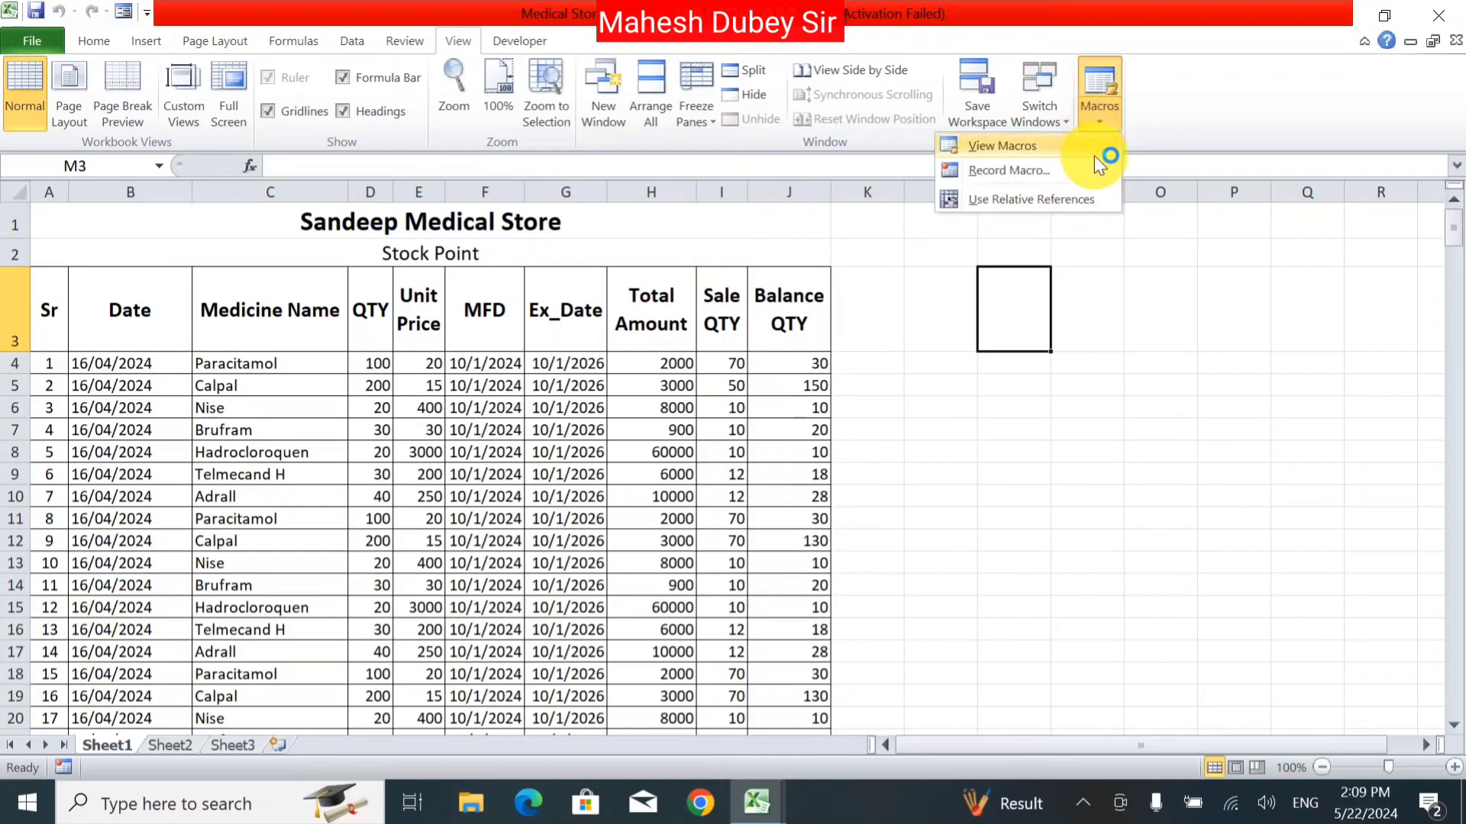
click(1133, 381)
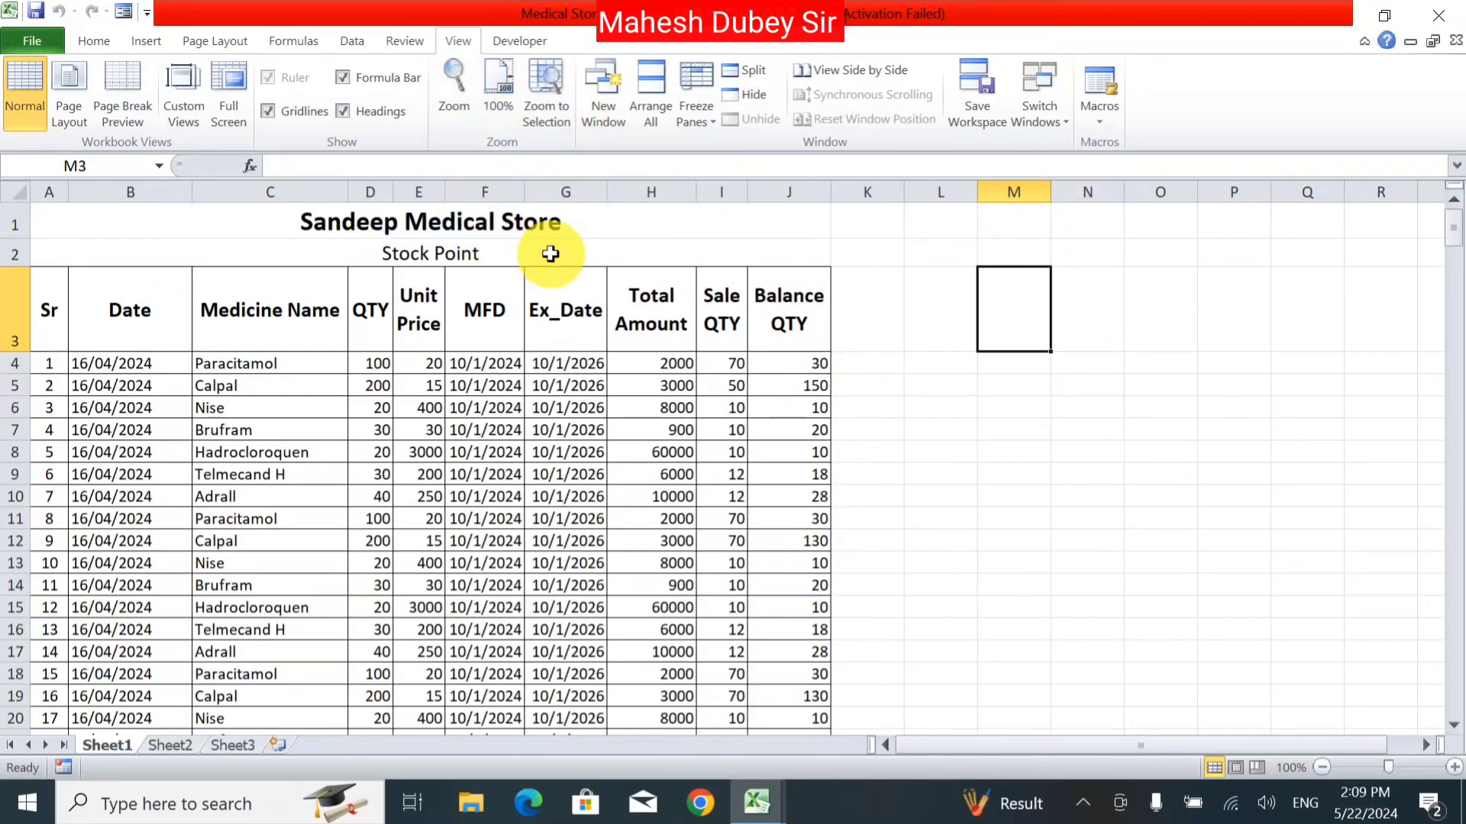
click(810, 282)
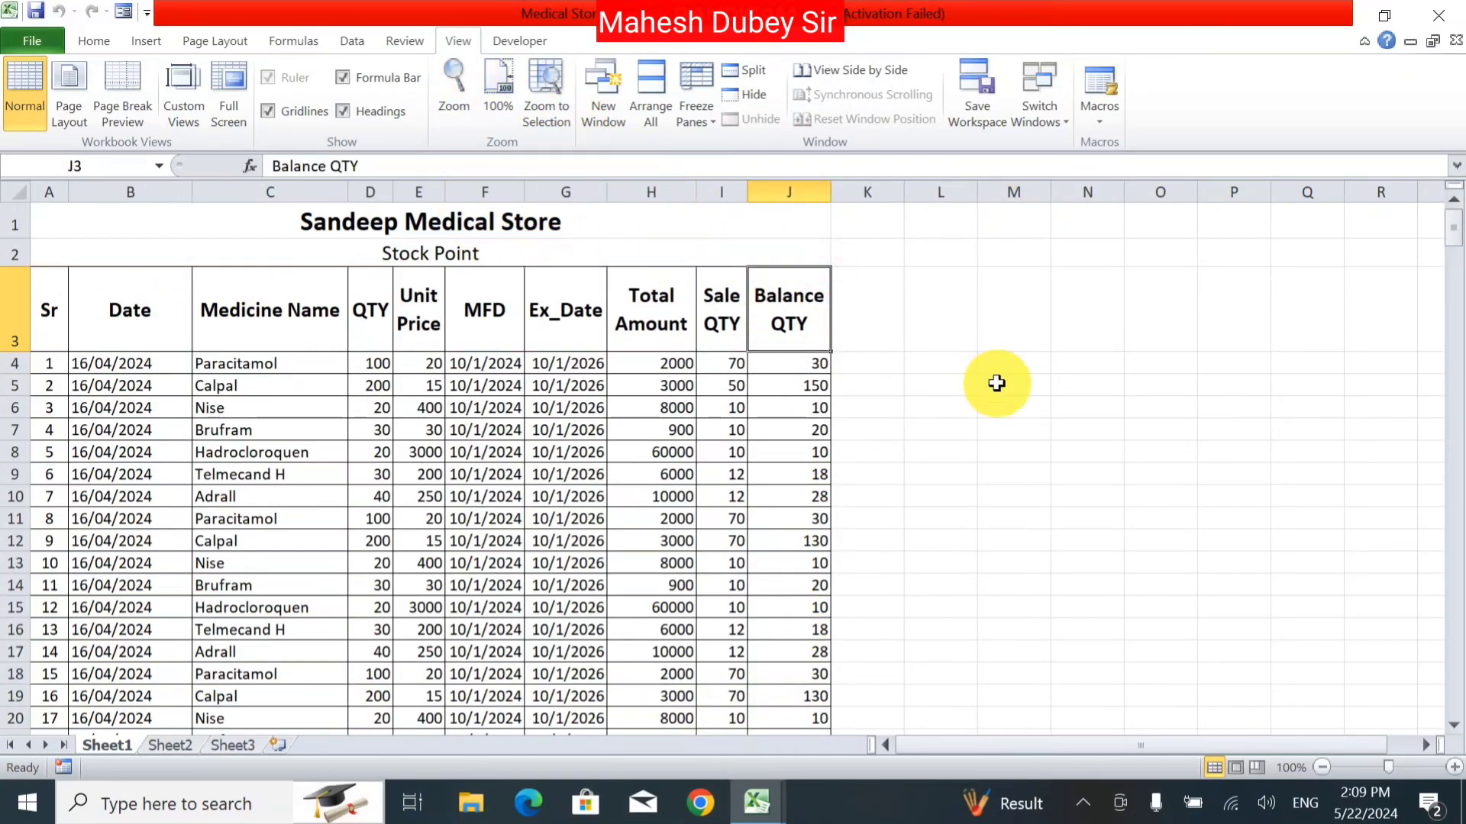